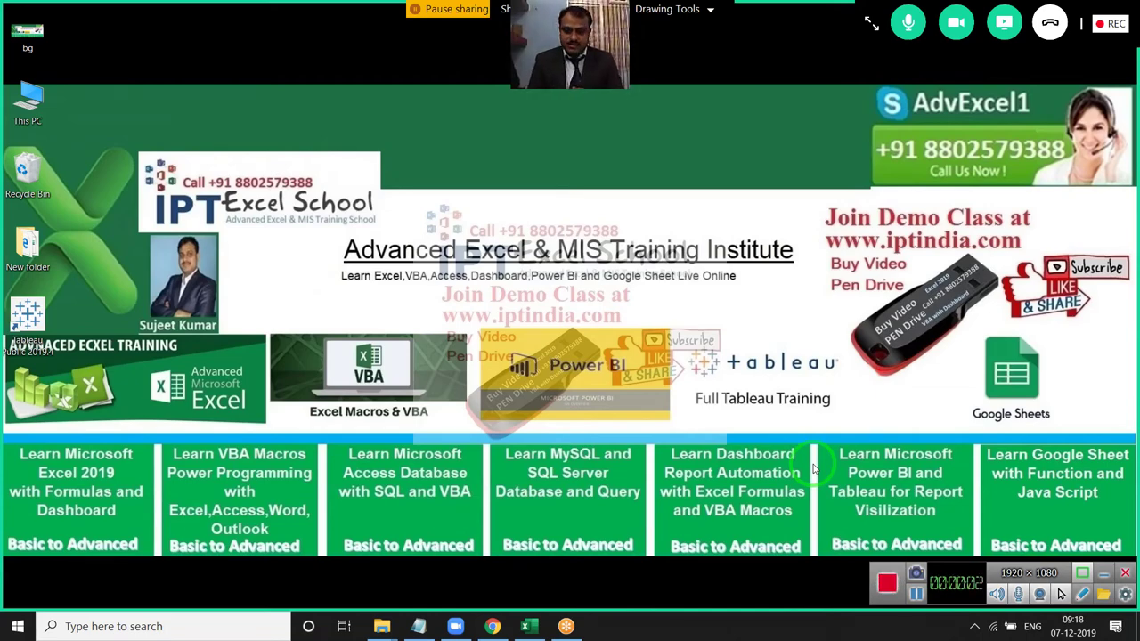
- Bring the DD workbook to the front, showing the Sales sheet's SID, Date, CID, PID and Qty data
{"action": "left_click", "coordinate": [528, 626]}
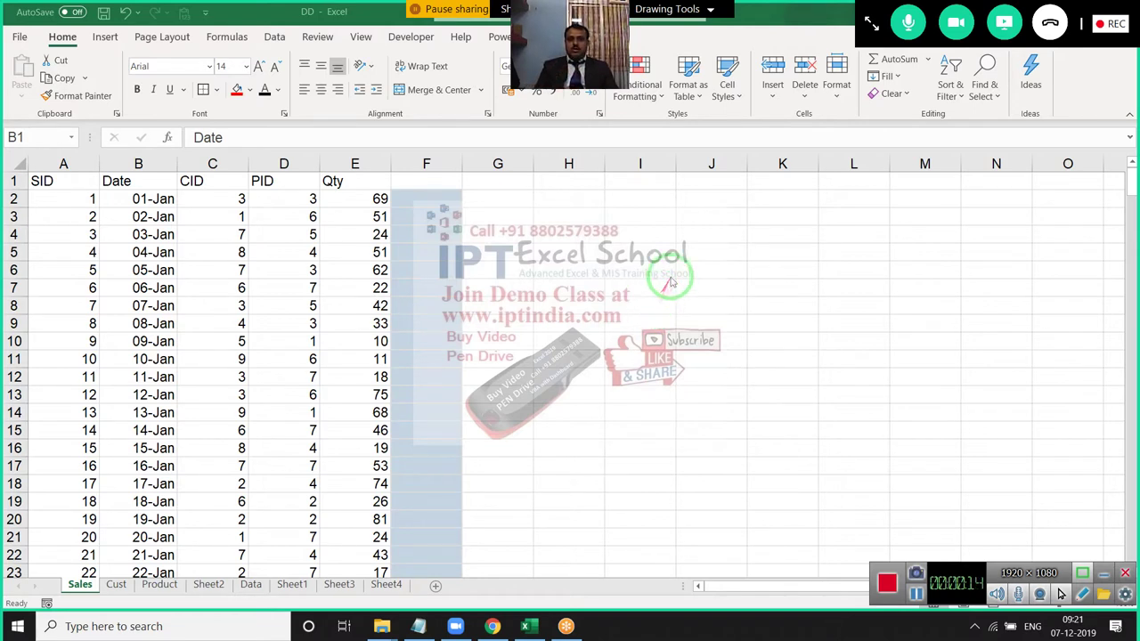
{"action": "left_click_drag", "start_coordinate": [663, 285], "coordinate": [704, 89]}
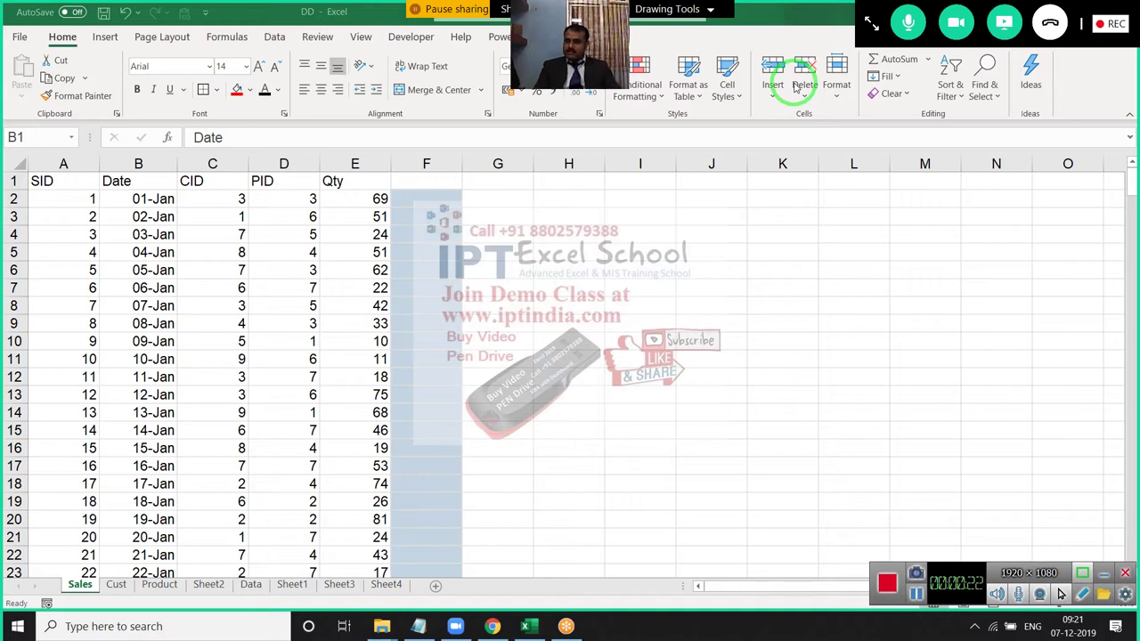
{"action": "left_click_drag", "start_coordinate": [795, 85], "coordinate": [583, 183]}
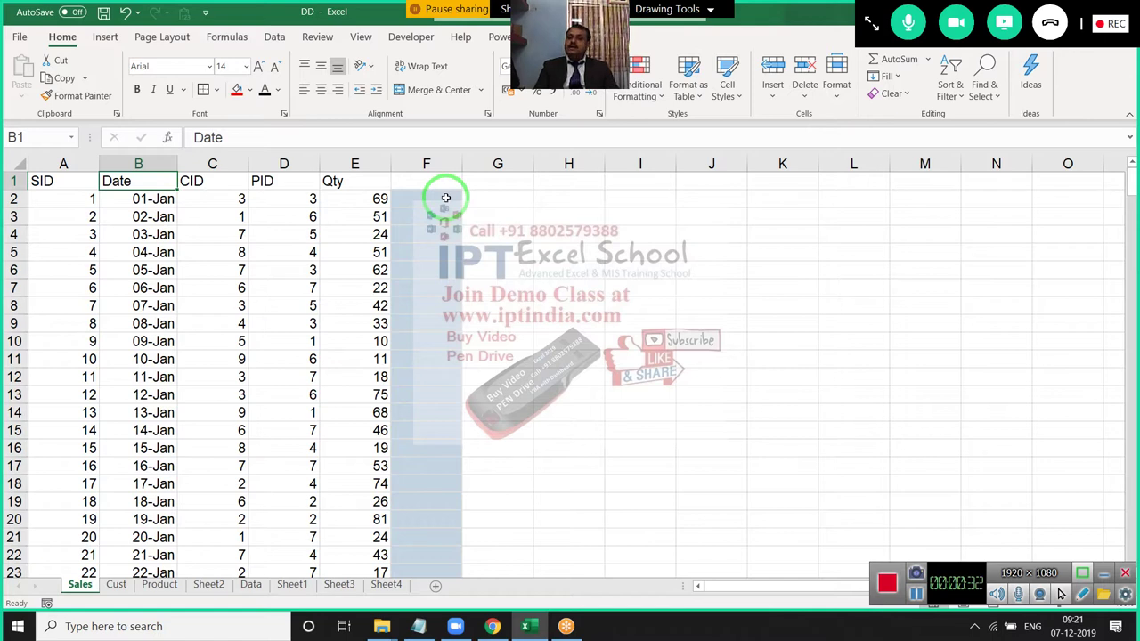
{"action": "left_click", "coordinate": [332, 197]}
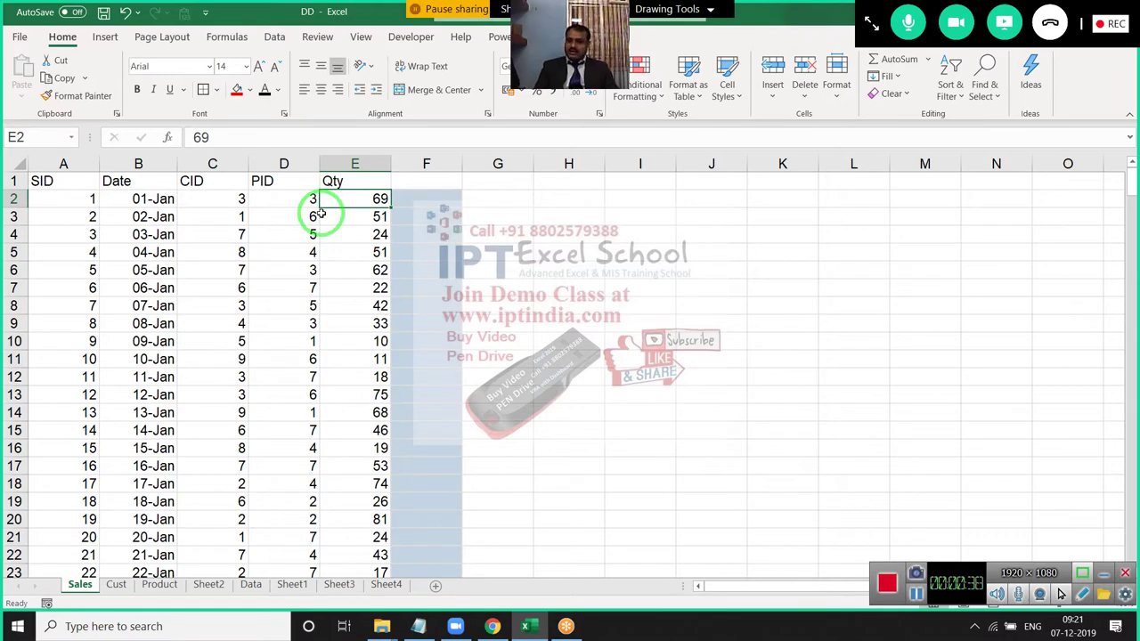
{"action": "left_click", "coordinate": [408, 217]}
{"action": "left_click", "coordinate": [426, 161]}
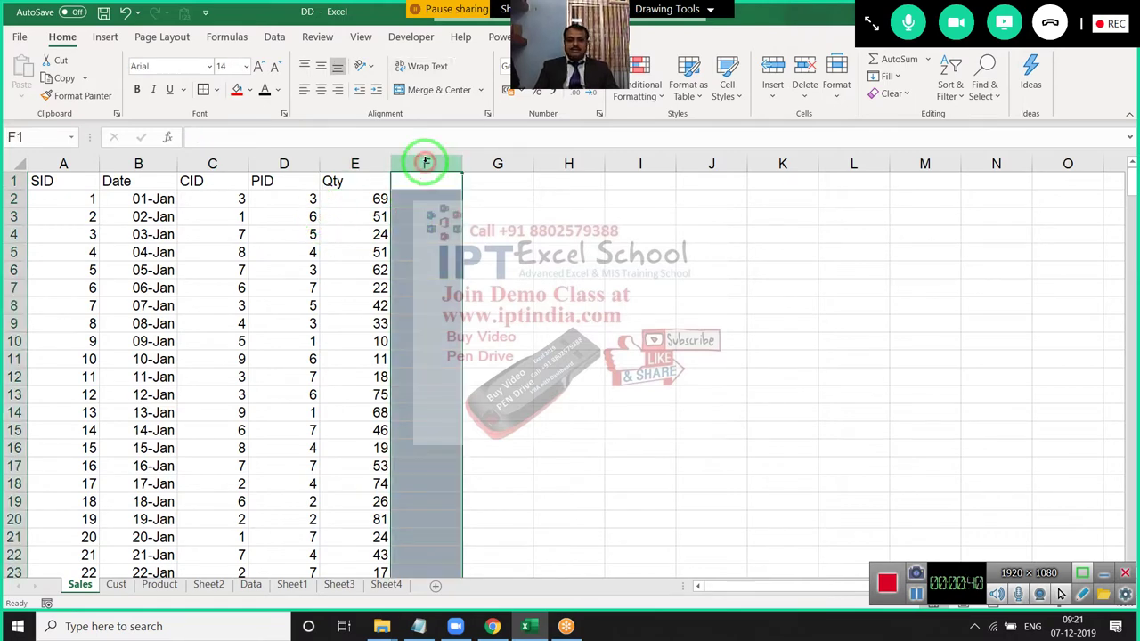
{"action": "left_click", "coordinate": [355, 181]}
{"action": "mouse_move", "coordinate": [365, 183]}
{"action": "left_mouse_down"}
{"action": "mouse_move", "coordinate": [82, 251]}
{"action": "mouse_move", "coordinate": [240, 335]}
{"action": "left_mouse_up"}
{"action": "left_click_drag", "start_coordinate": [178, 267], "coordinate": [174, 290]}
{"action": "left_click", "coordinate": [168, 266]}
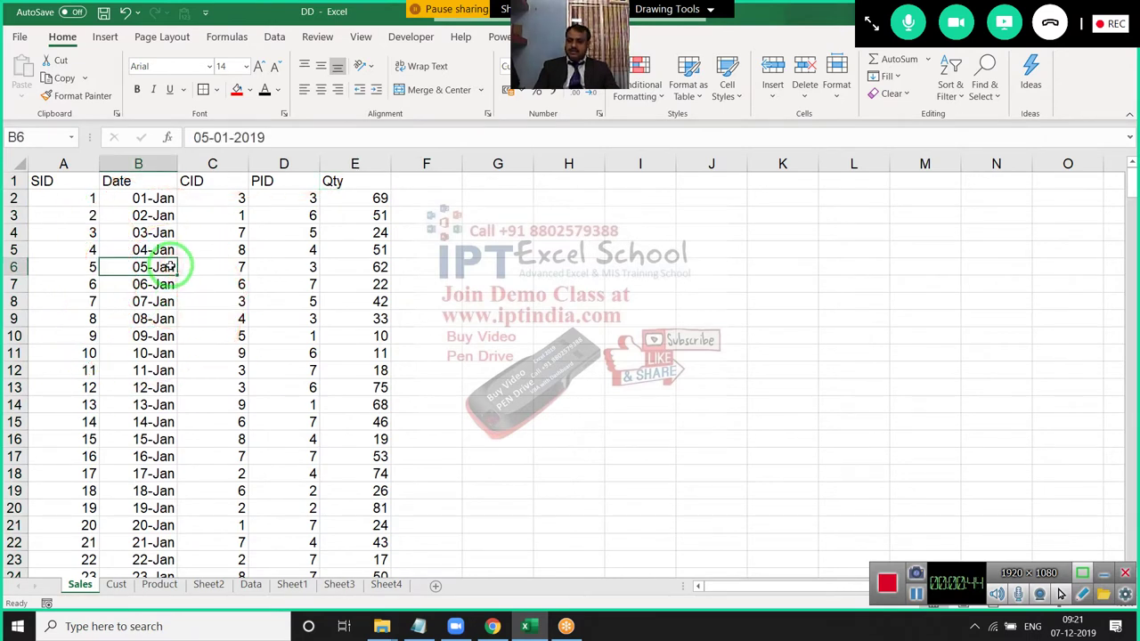
{"action": "mouse_move", "coordinate": [168, 272]}
{"action": "left_mouse_down"}
{"action": "mouse_move", "coordinate": [56, 445]}
{"action": "mouse_move", "coordinate": [94, 200]}
{"action": "mouse_move", "coordinate": [358, 355]}
{"action": "left_mouse_up"}
{"action": "left_click", "coordinate": [76, 205]}
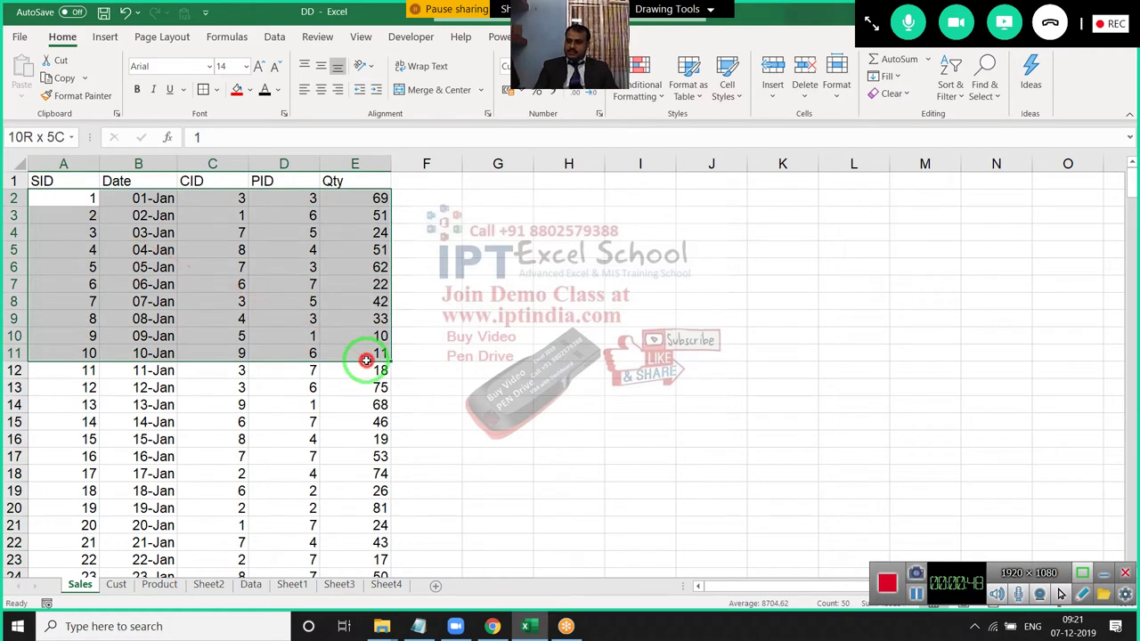
{"action": "left_click", "coordinate": [239, 419]}
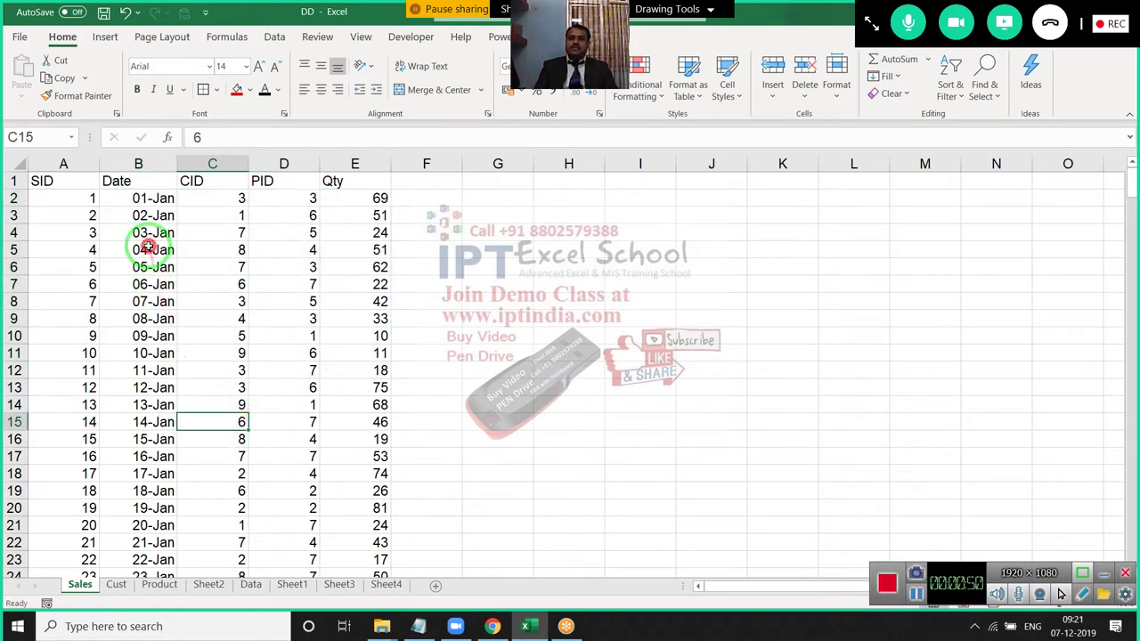
{"action": "left_click_drag", "start_coordinate": [154, 250], "coordinate": [349, 406]}
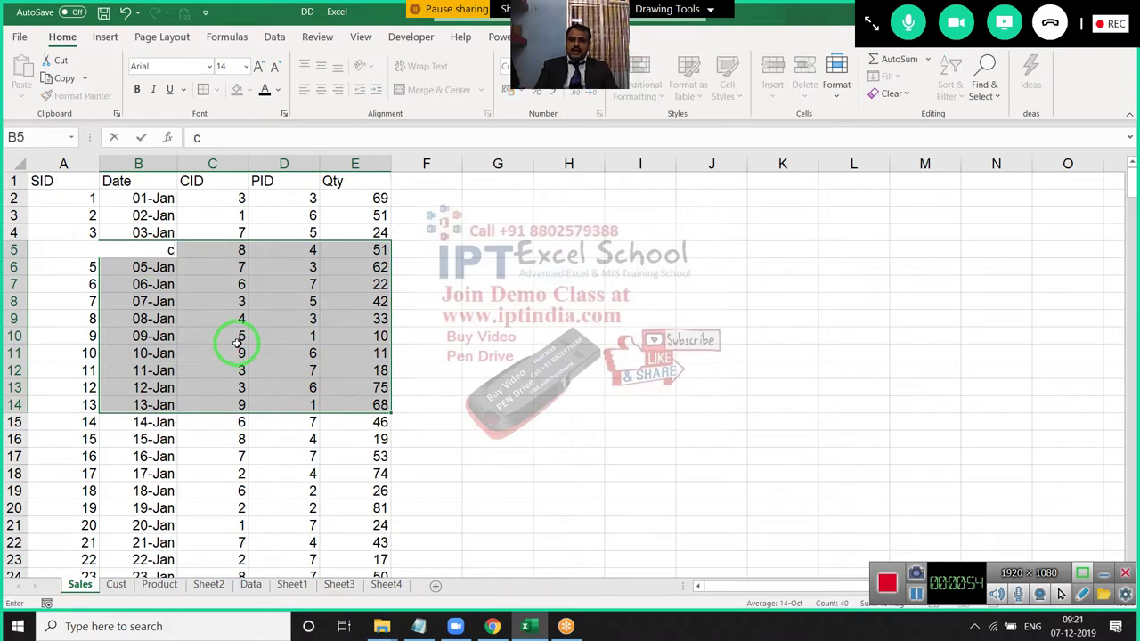
{"action": "type", "text": "czz"}
{"action": "key", "text": "Escape"}
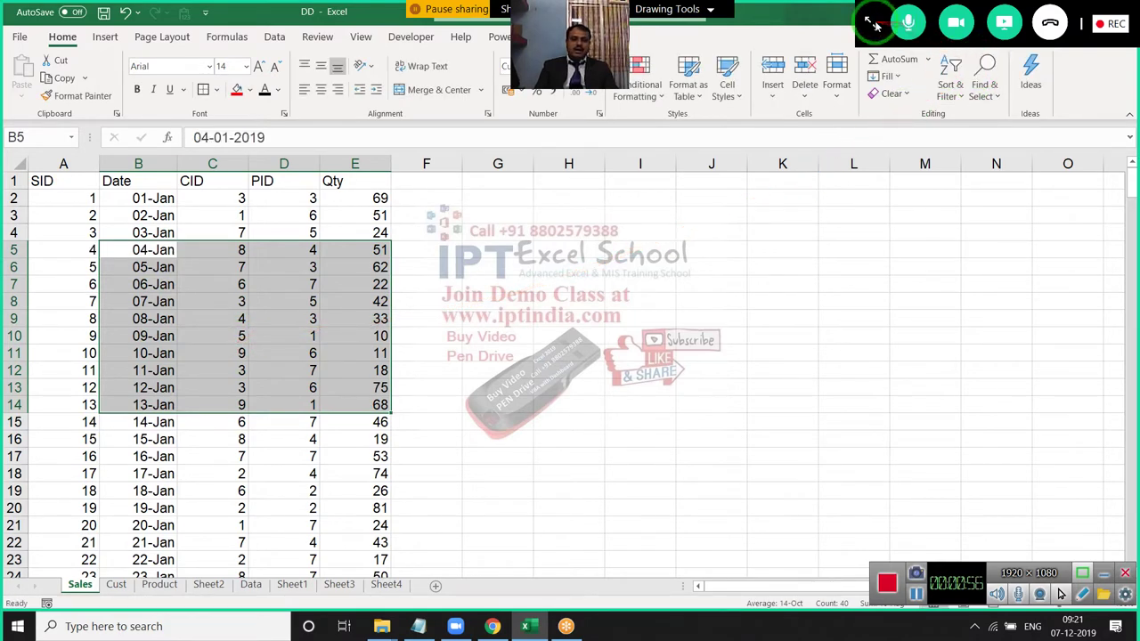
{"action": "left_click", "coordinate": [873, 25]}
- Mute one participant's microphone from the GoToMeeting People list, then collapse the meeting panel
{"action": "left_click", "coordinate": [991, 115]}
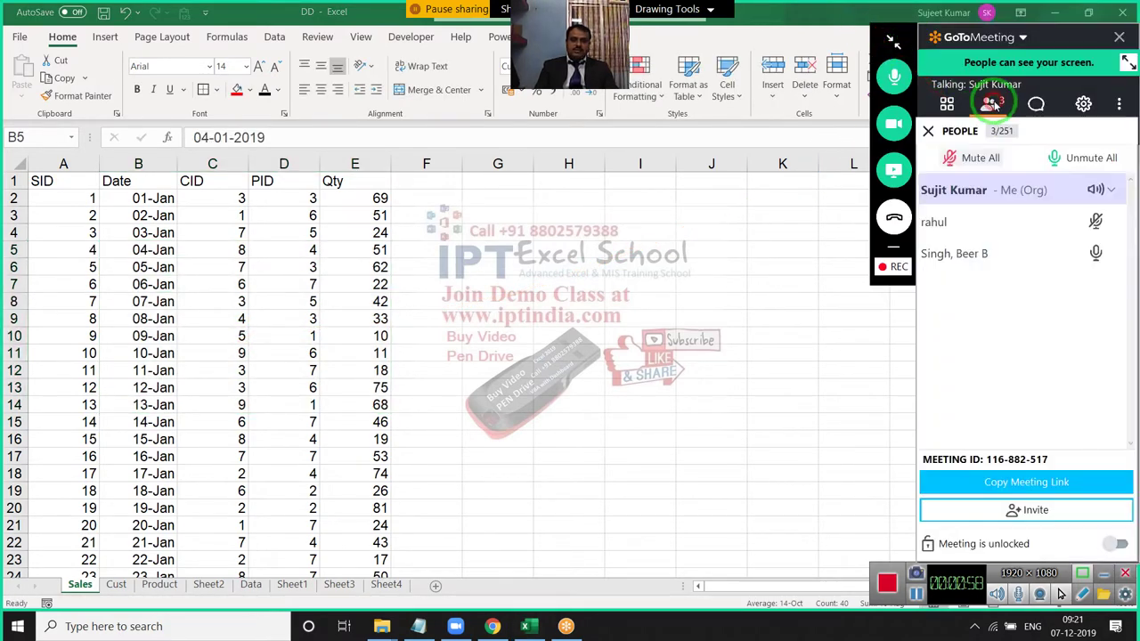
{"action": "left_click", "coordinate": [1085, 259]}
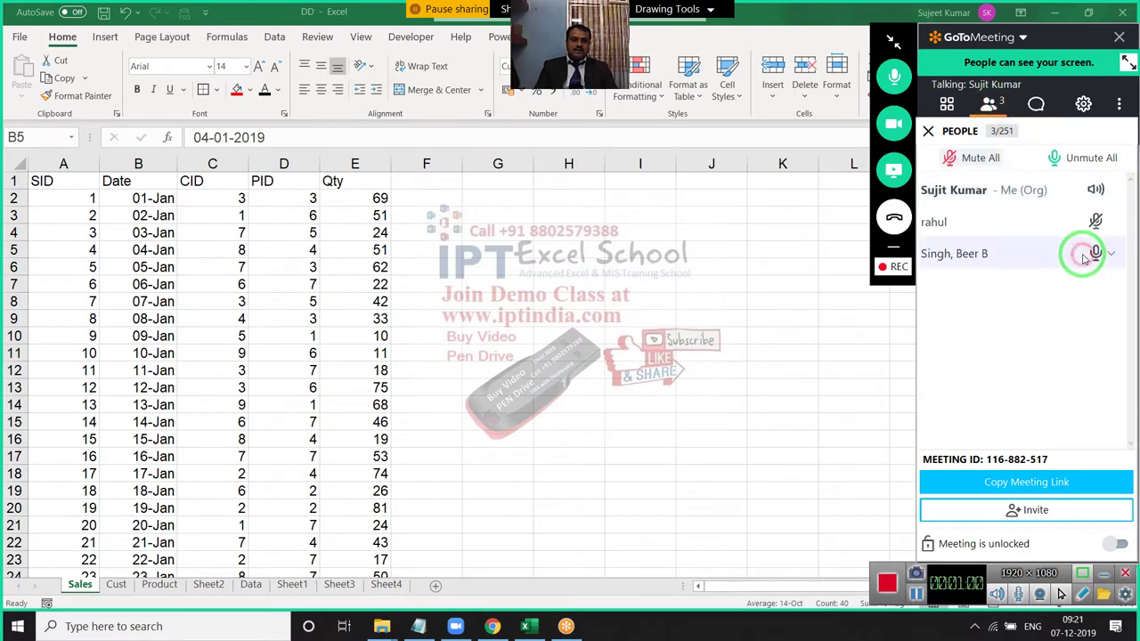
{"action": "left_click", "coordinate": [894, 267]}
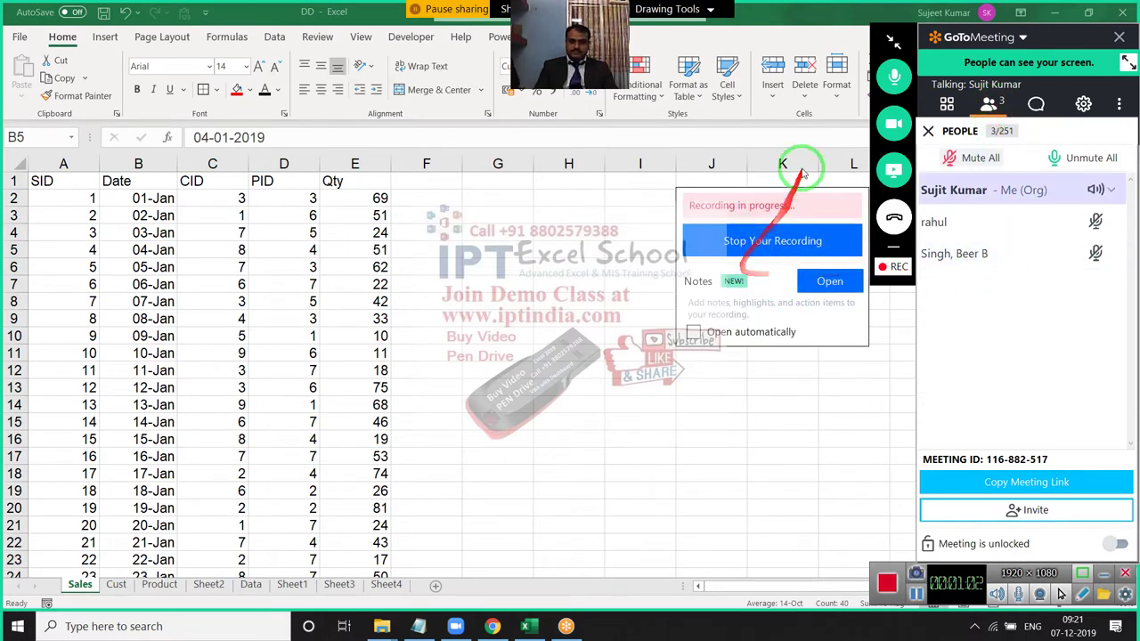
{"action": "left_click", "coordinate": [894, 40]}
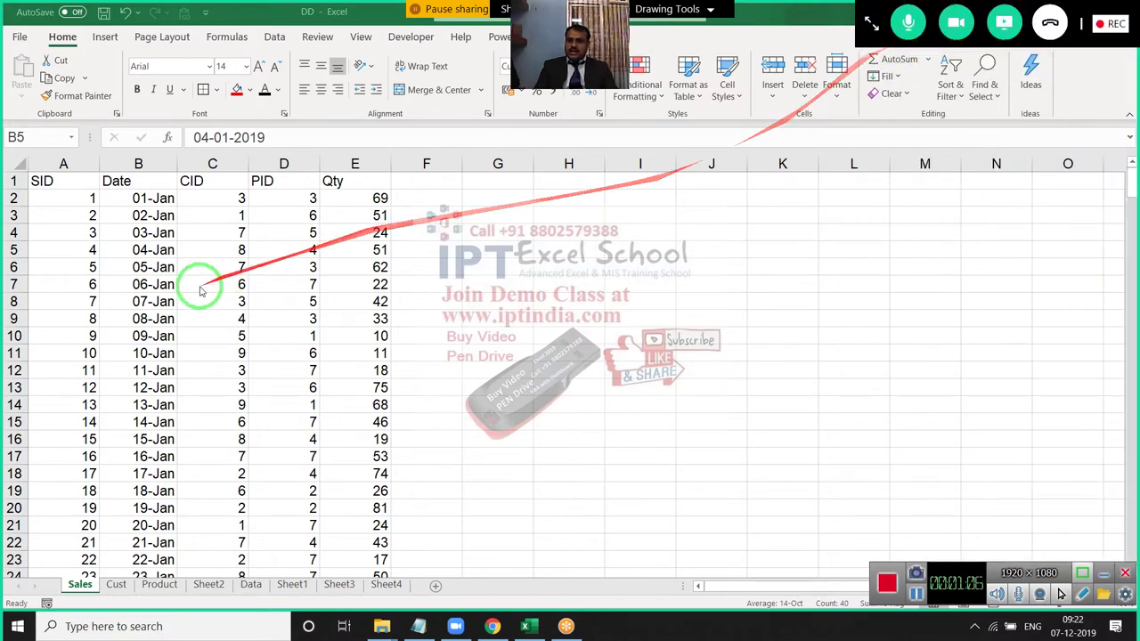
- Protect the Sales sheet with an unprotect password and re-enter it in Confirm Password
{"action": "left_click", "coordinate": [230, 268]}
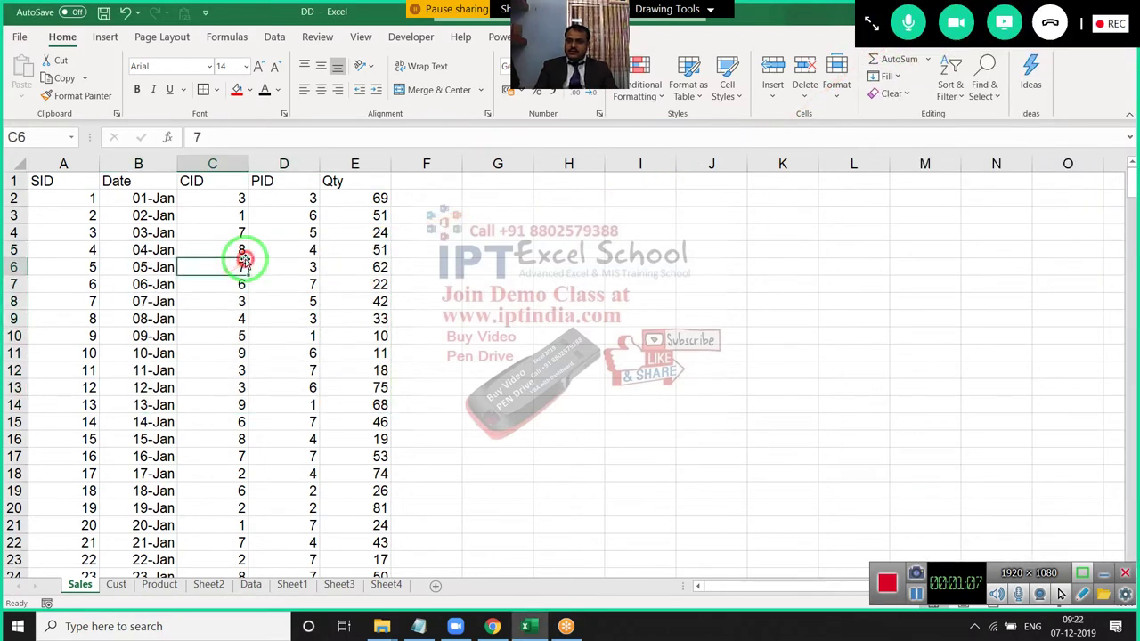
{"action": "right_click", "coordinate": [82, 587]}
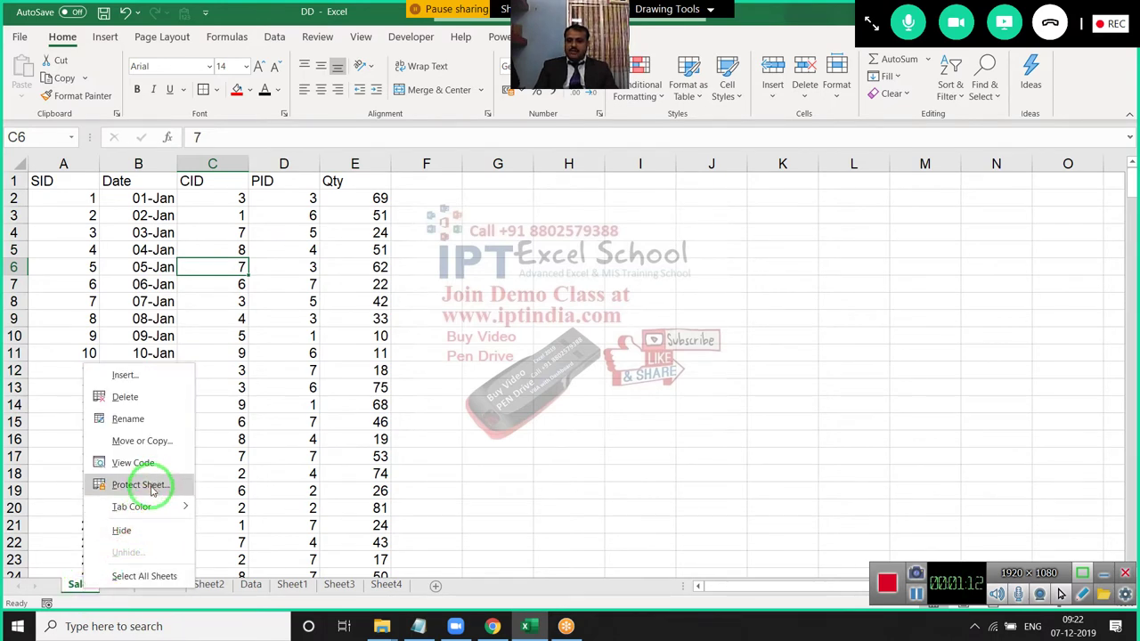
{"action": "left_click", "coordinate": [152, 485]}
{"action": "left_click_drag", "start_coordinate": [156, 381], "coordinate": [508, 335]}
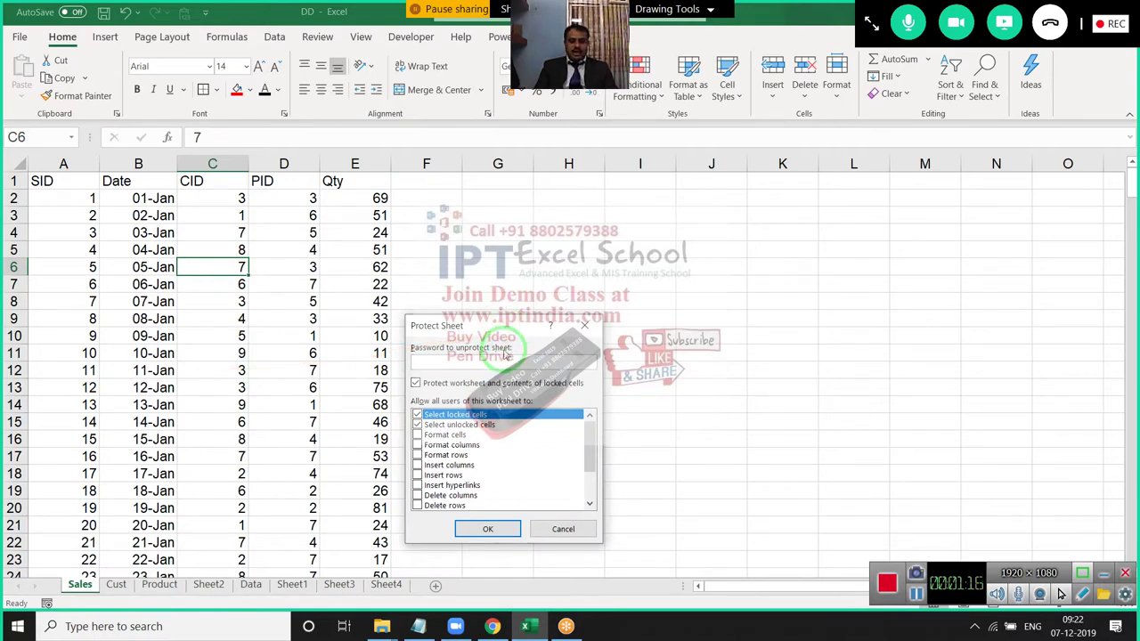
{"action": "key", "text": "Return"}
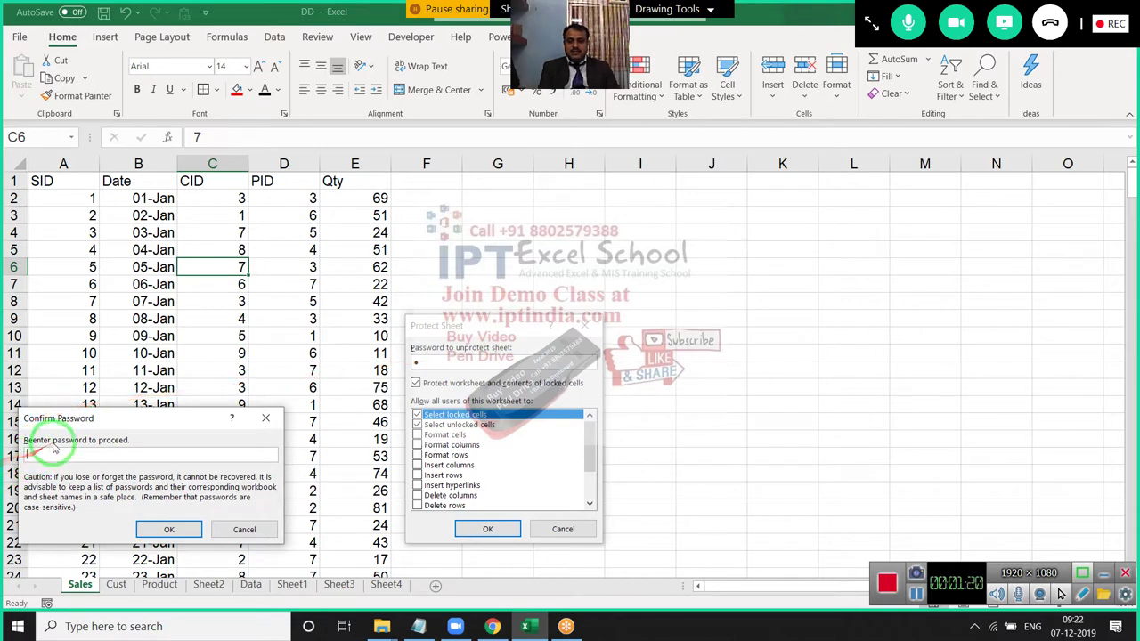
{"action": "left_click_drag", "start_coordinate": [60, 418], "coordinate": [359, 412]}
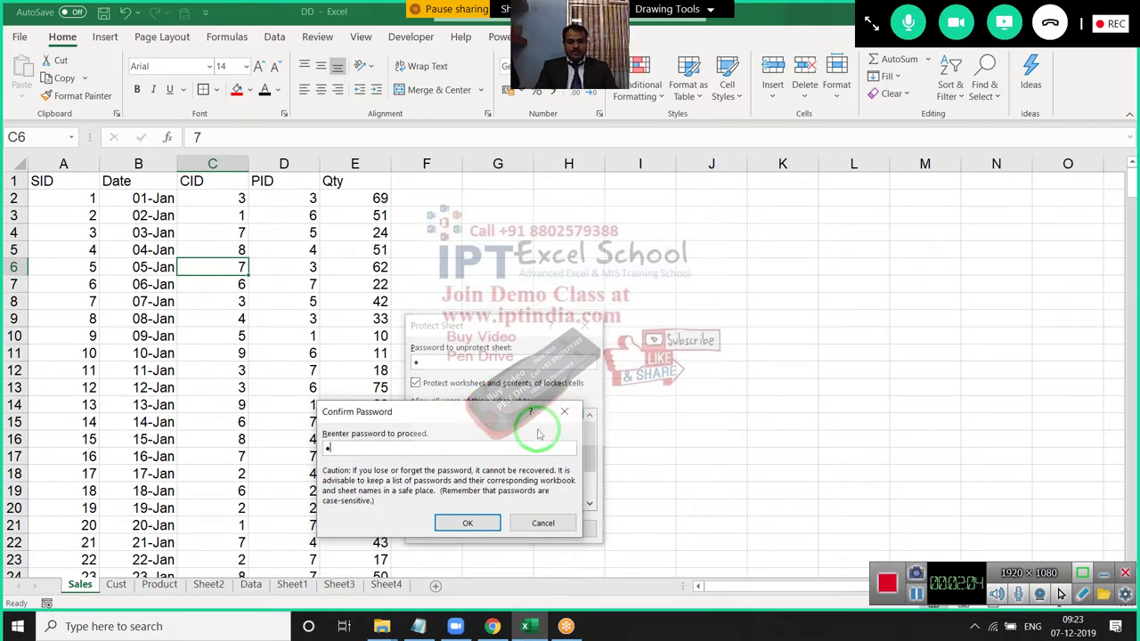
{"action": "right_click", "coordinate": [80, 584]}
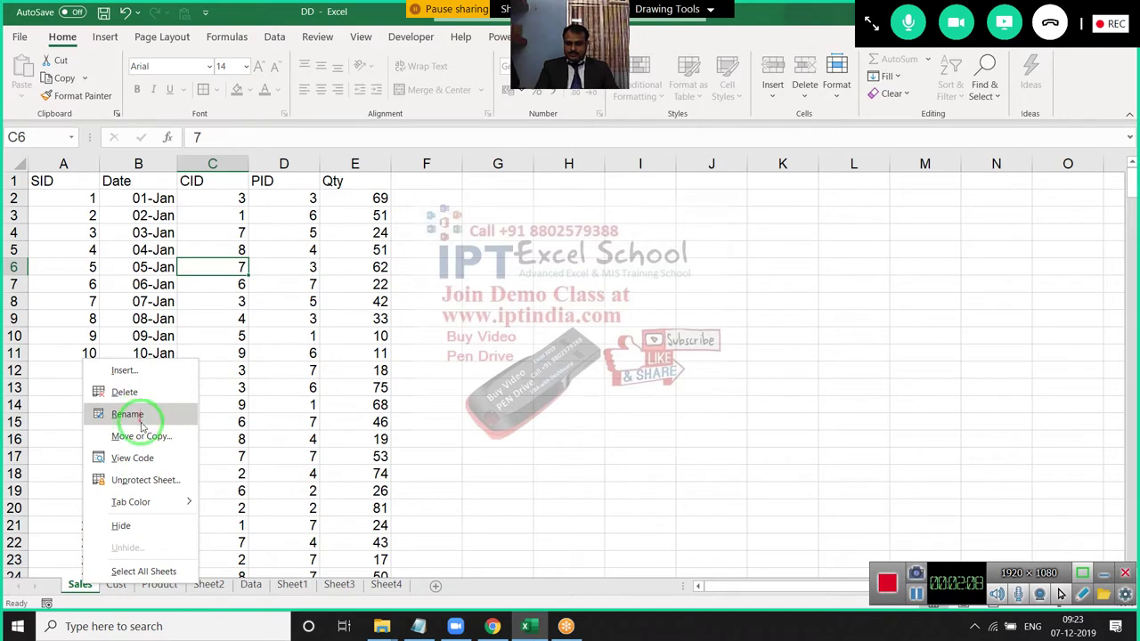
{"action": "left_click", "coordinate": [287, 305]}
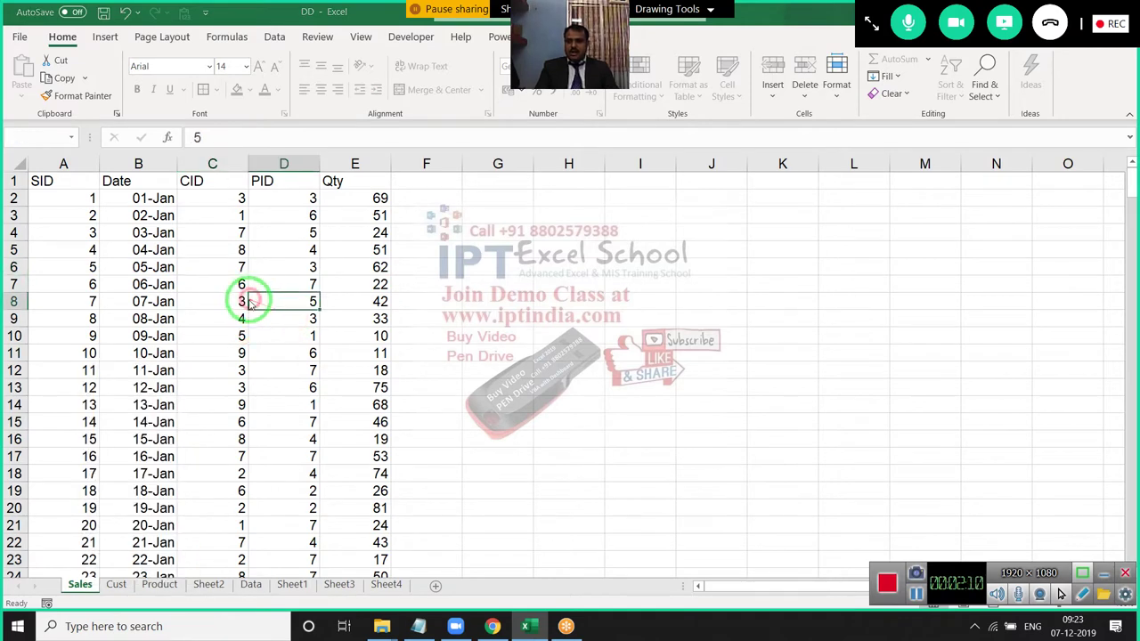
{"action": "double_click", "coordinate": [251, 303]}
{"action": "key", "text": "Return"}
{"action": "left_click", "coordinate": [201, 302]}
{"action": "double_click", "coordinate": [201, 303]}
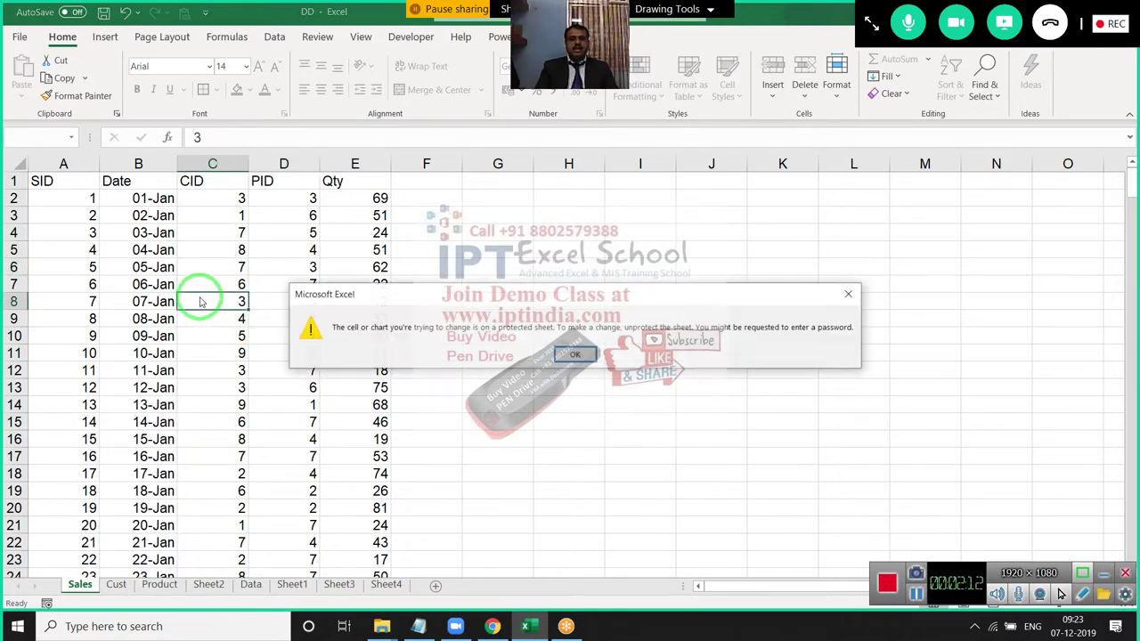
{"action": "key", "text": "Return"}
{"action": "mouse_move", "coordinate": [36, 182]}
{"action": "left_mouse_down"}
{"action": "mouse_move", "coordinate": [104, 267]}
{"action": "mouse_move", "coordinate": [325, 485]}
{"action": "left_mouse_up"}
{"action": "key", "text": "ctrl+c"}
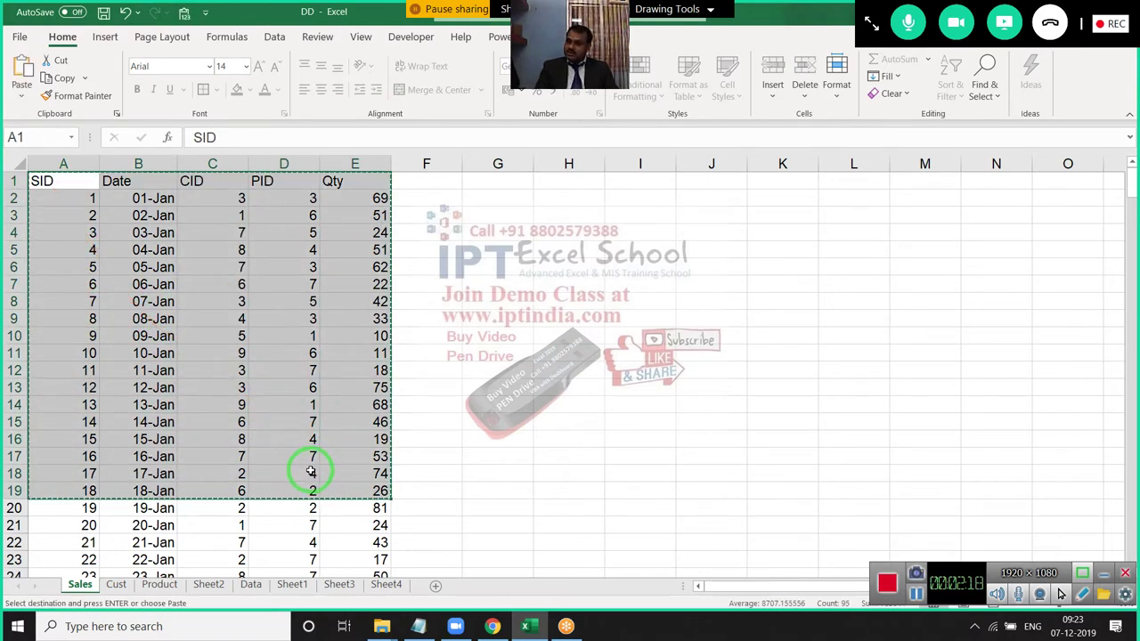
{"action": "key", "text": "Escape"}
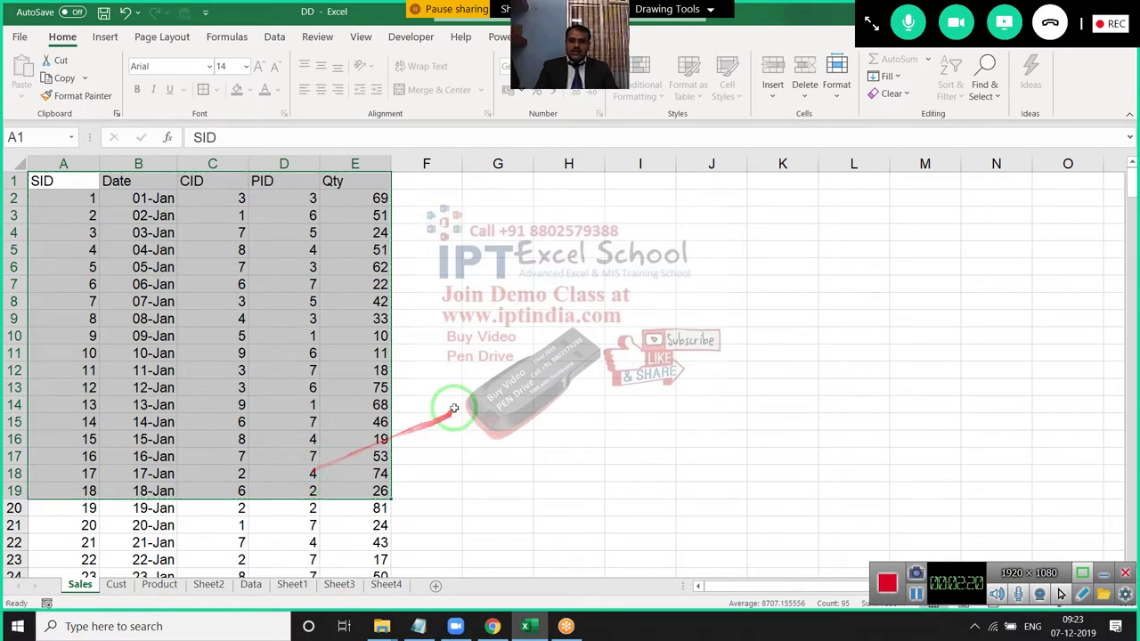
{"action": "left_click", "coordinate": [442, 373]}
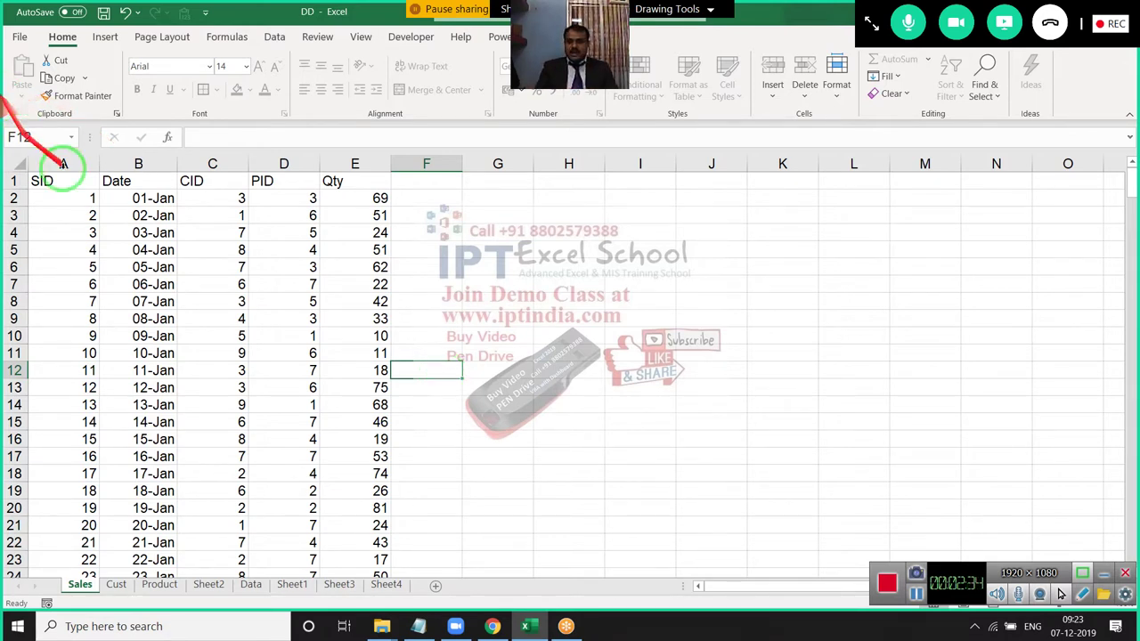
{"action": "left_click", "coordinate": [159, 269]}
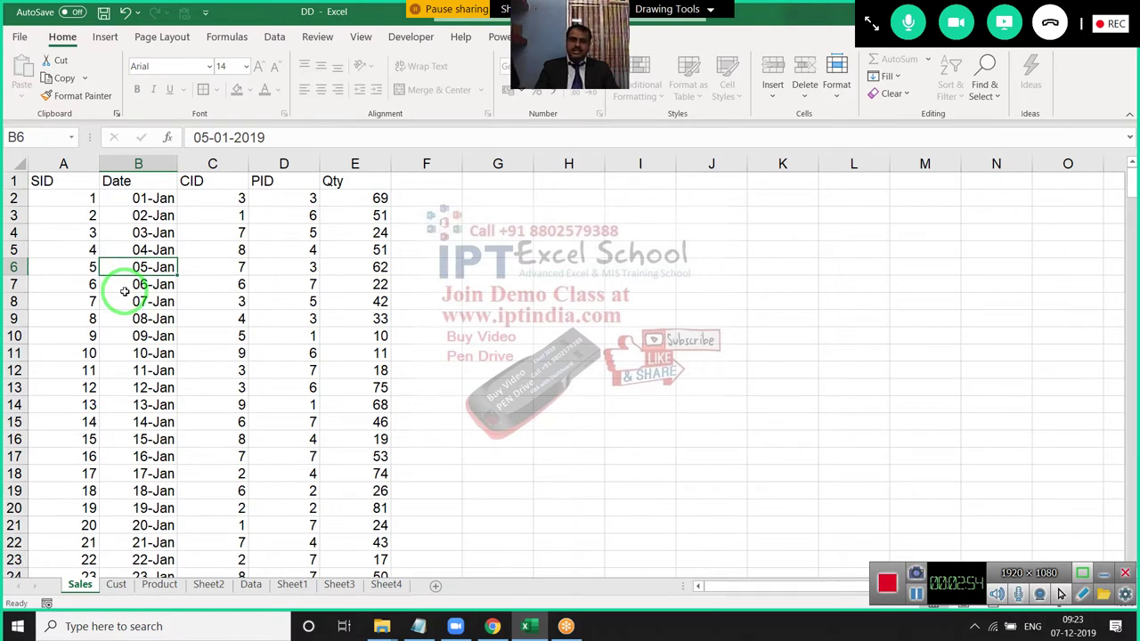
{"action": "left_click", "coordinate": [380, 239]}
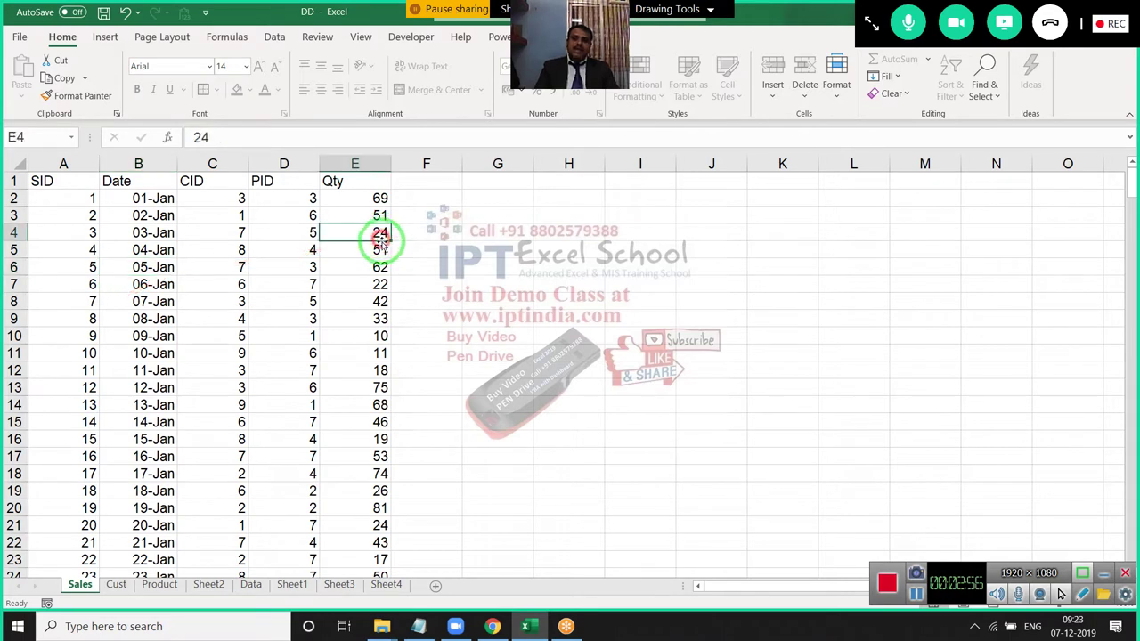
{"action": "left_click_drag", "start_coordinate": [498, 319], "coordinate": [35, 182]}
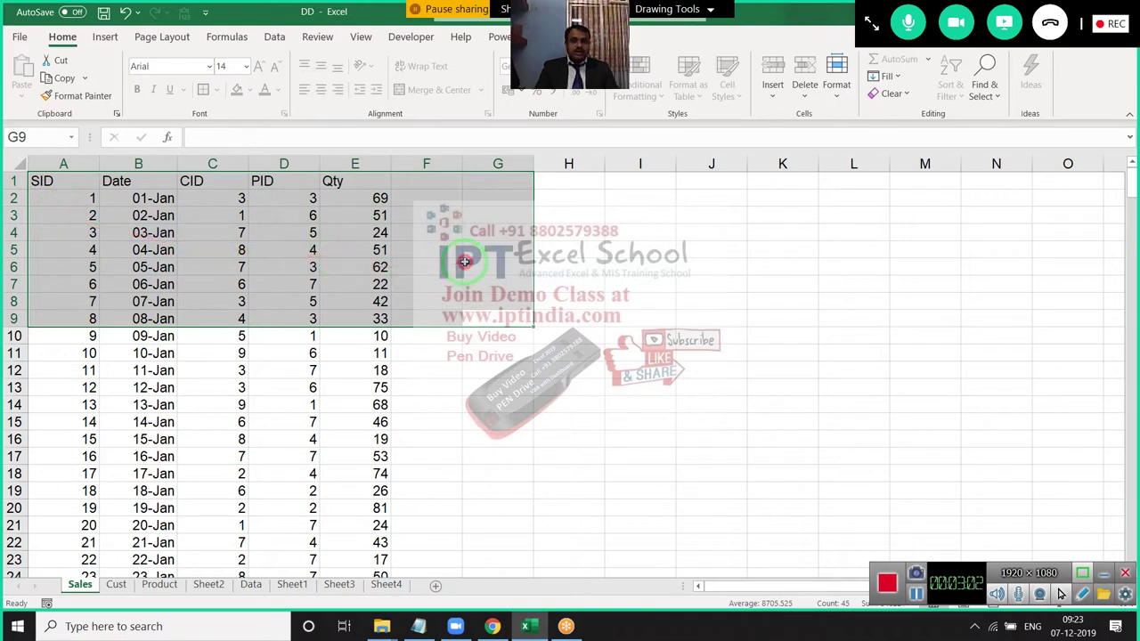
{"action": "key", "text": "Up"}
{"action": "key", "text": "Up"}
{"action": "key", "text": "Up"}
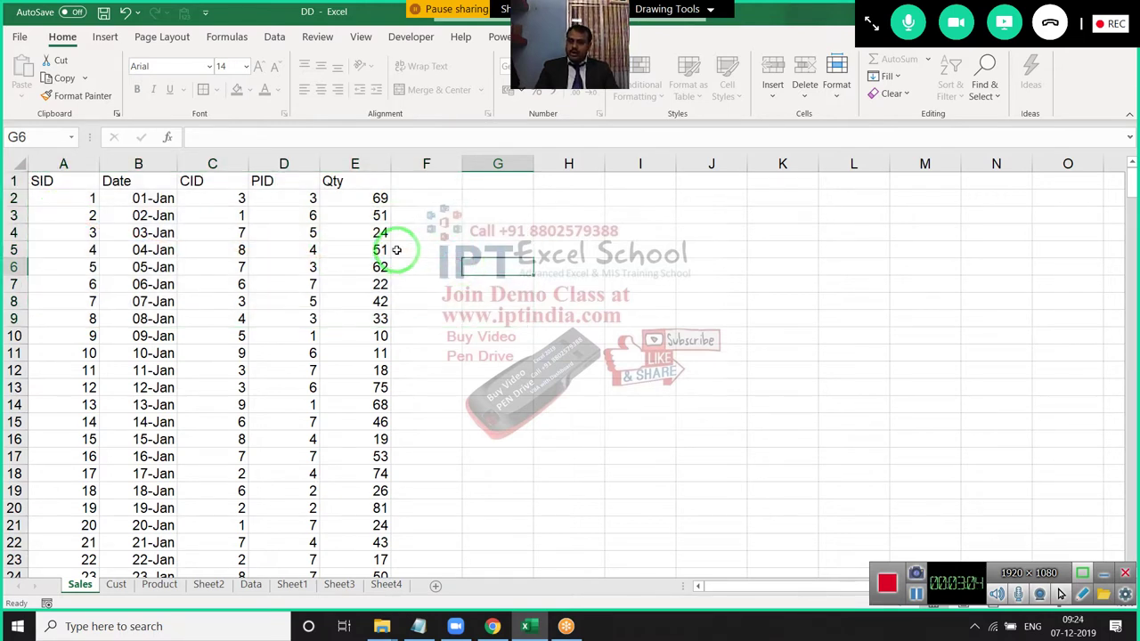
- Remove the protection from the Sales sheet
{"action": "right_click", "coordinate": [82, 584]}
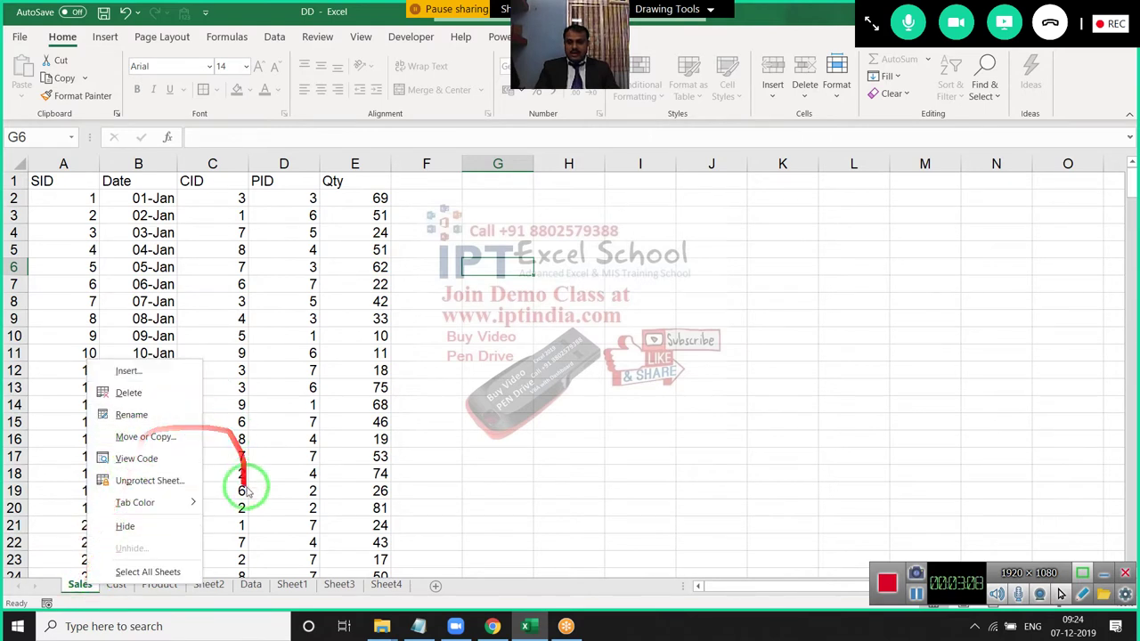
{"action": "left_click", "coordinate": [157, 480]}
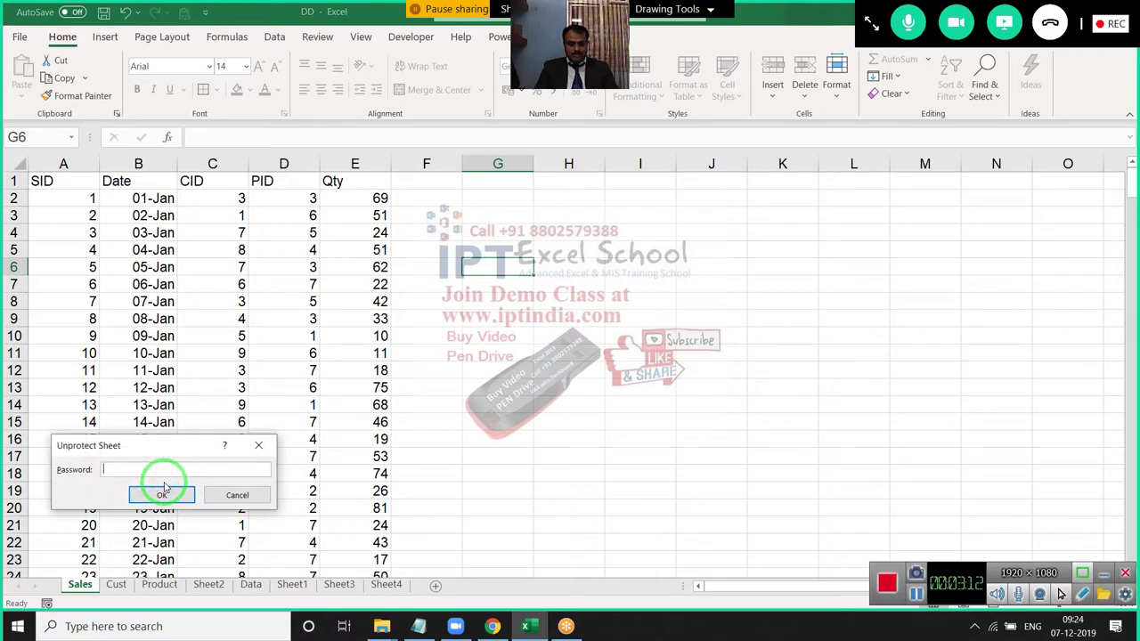
{"action": "left_click", "coordinate": [163, 489]}
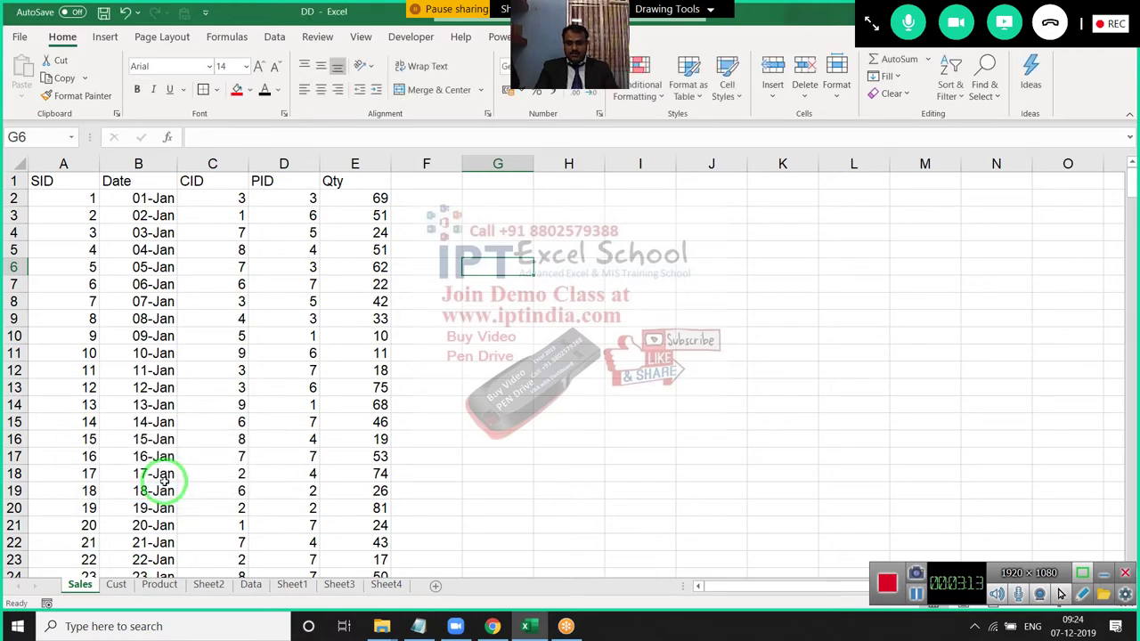
- Reprotect the Sales sheet allowing cell formatting but blocking selection of locked and unlocked cells
{"action": "right_click", "coordinate": [93, 579]}
{"action": "left_click", "coordinate": [145, 484]}
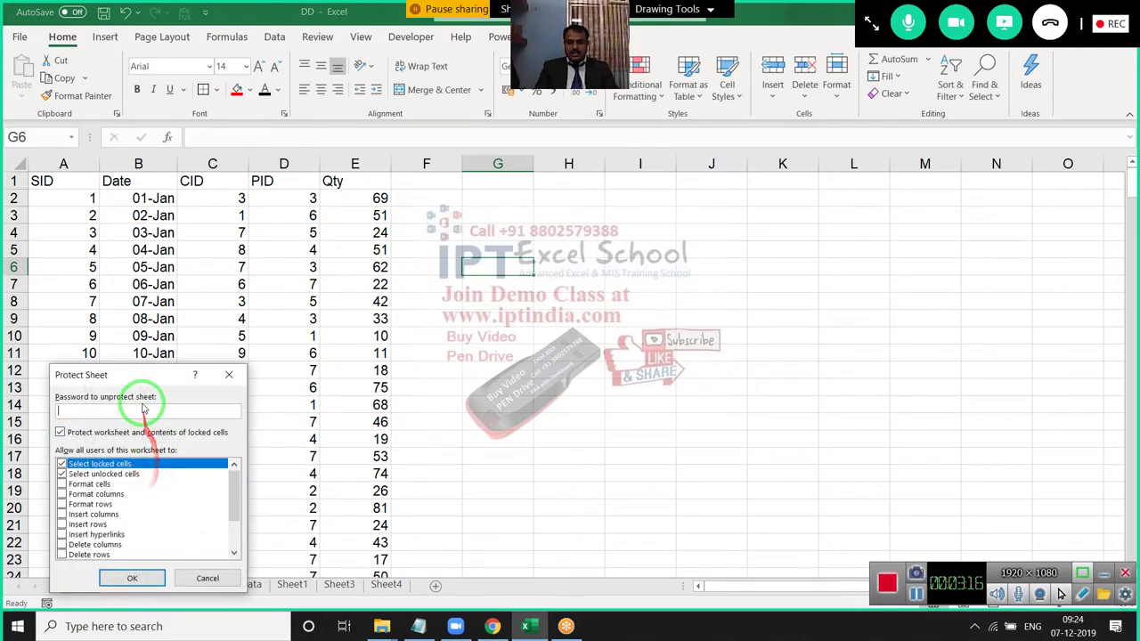
{"action": "left_click_drag", "start_coordinate": [122, 378], "coordinate": [426, 334]}
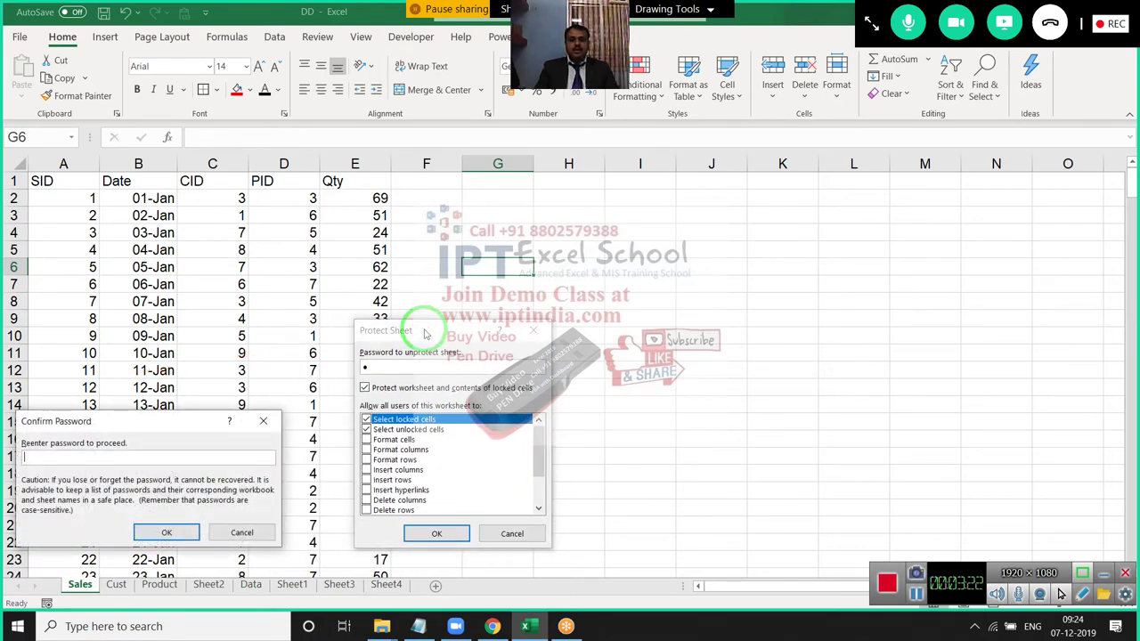
{"action": "key", "text": "Escape"}
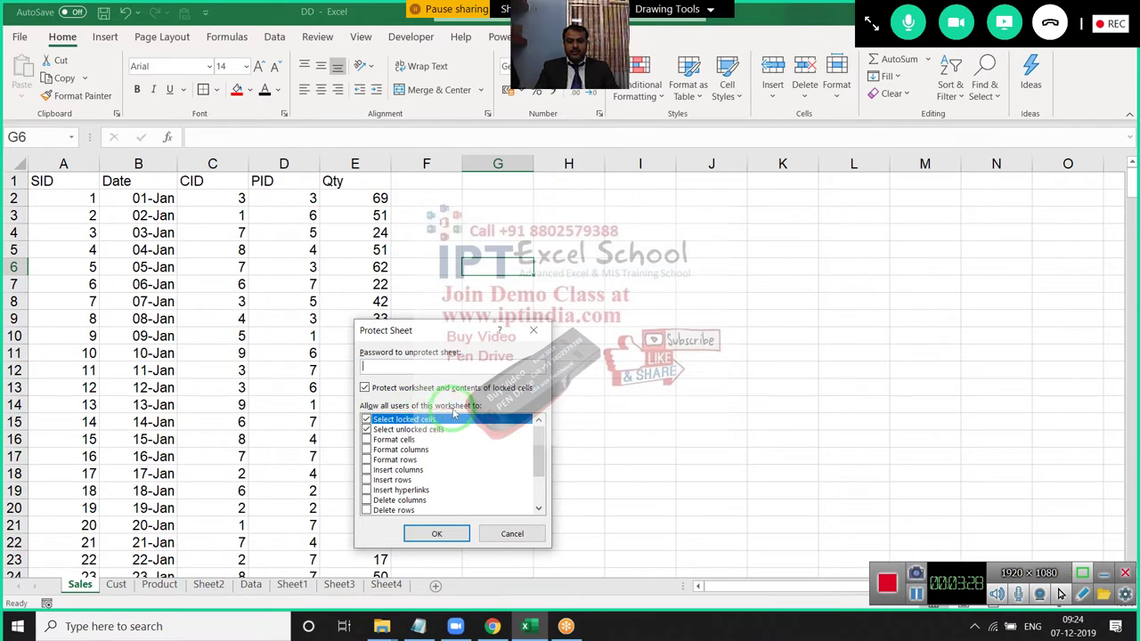
{"action": "mouse_move", "coordinate": [470, 412]}
{"action": "left_mouse_down"}
{"action": "mouse_move", "coordinate": [196, 200]}
{"action": "mouse_move", "coordinate": [94, 265]}
{"action": "left_mouse_up"}
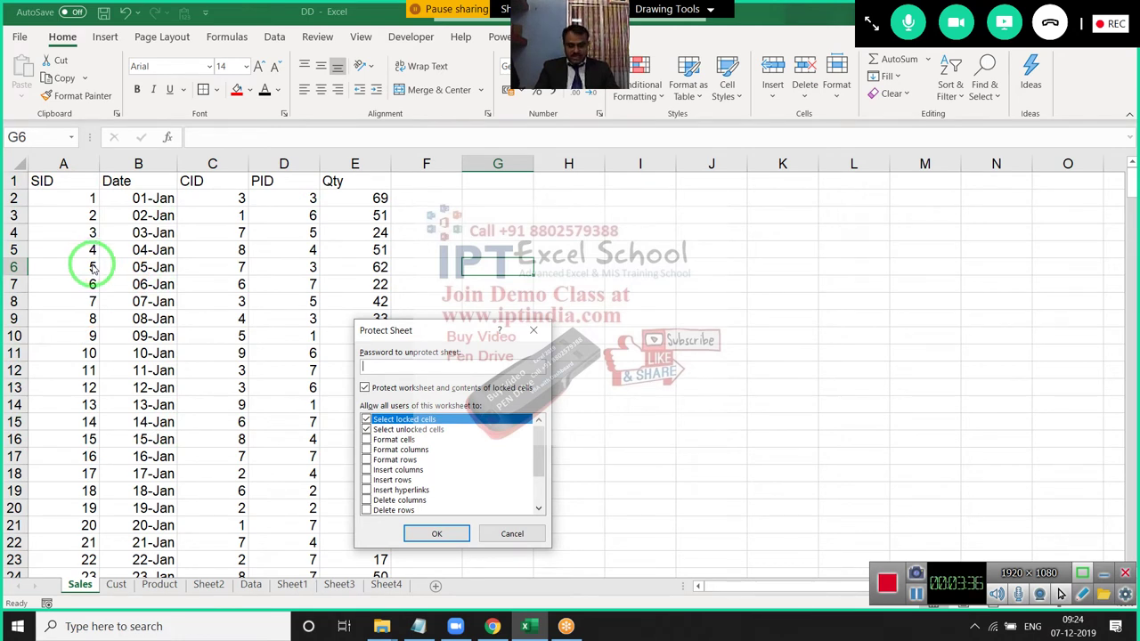
{"action": "left_click_drag", "start_coordinate": [94, 267], "coordinate": [325, 476]}
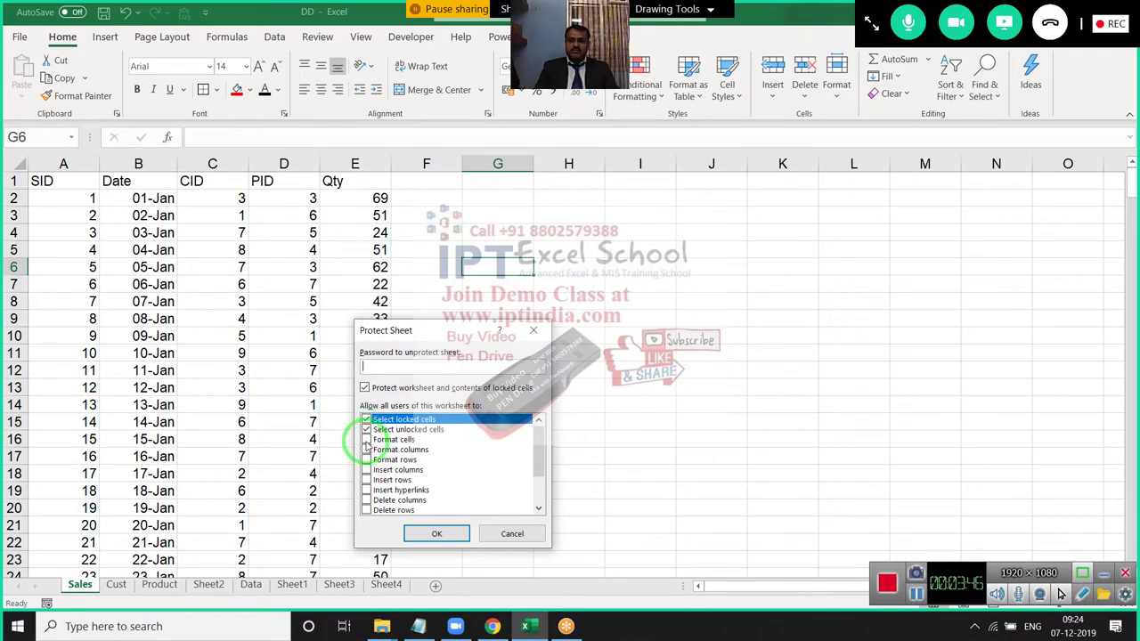
{"action": "left_click", "coordinate": [366, 440]}
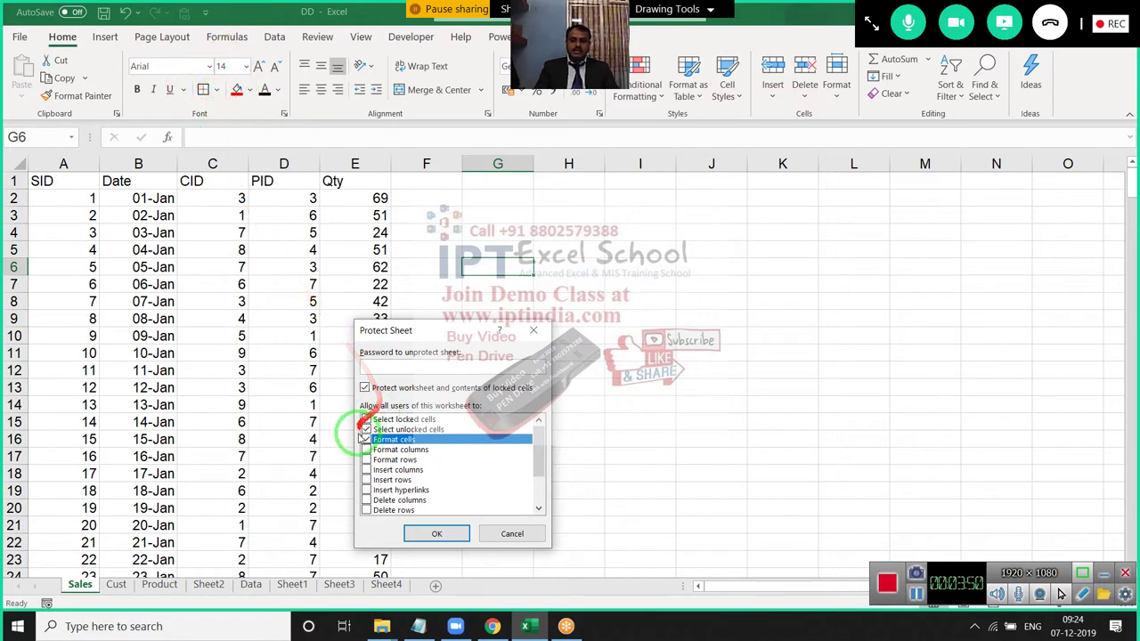
{"action": "scroll", "coordinate": [366, 463], "scroll_direction": "down", "scroll_amount": 2}
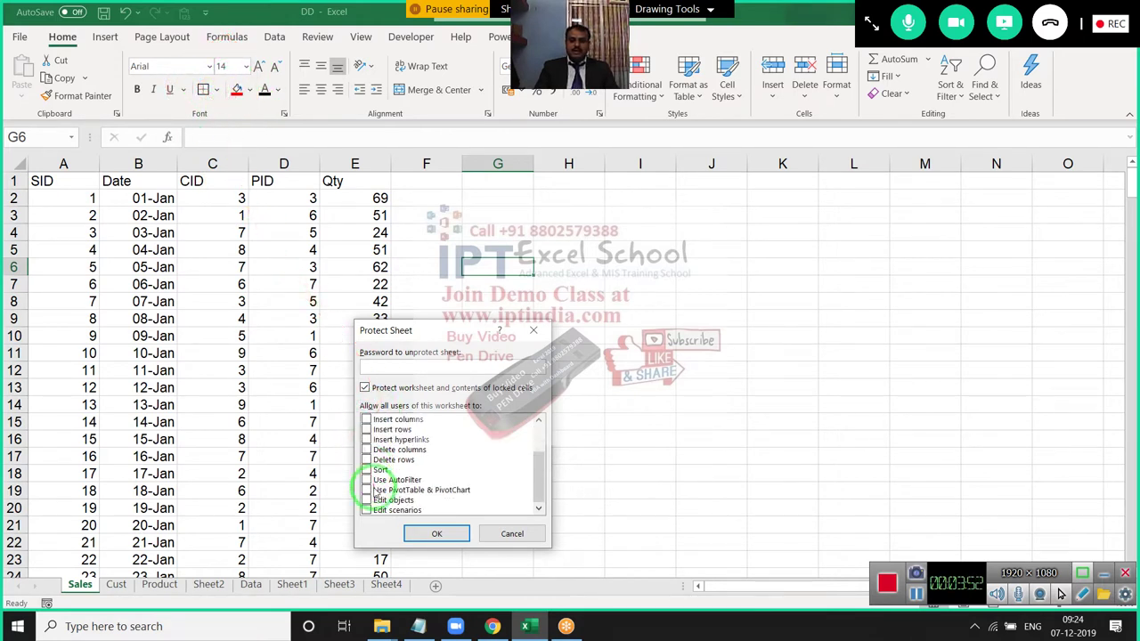
{"action": "scroll", "coordinate": [374, 490], "scroll_direction": "up", "scroll_amount": 2}
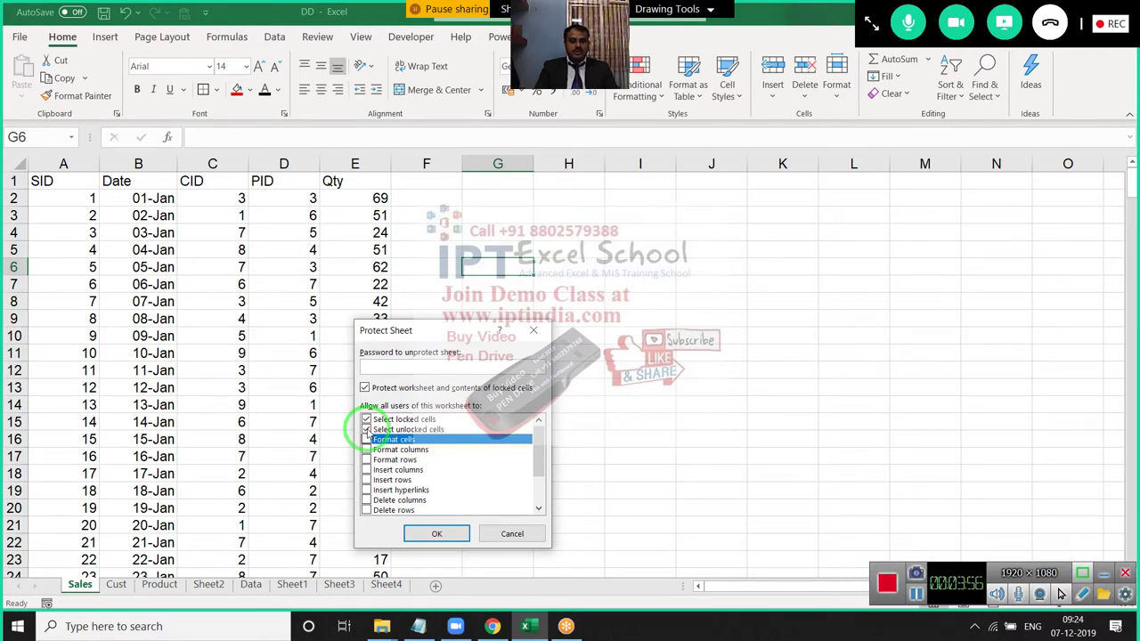
{"action": "left_click", "coordinate": [374, 430]}
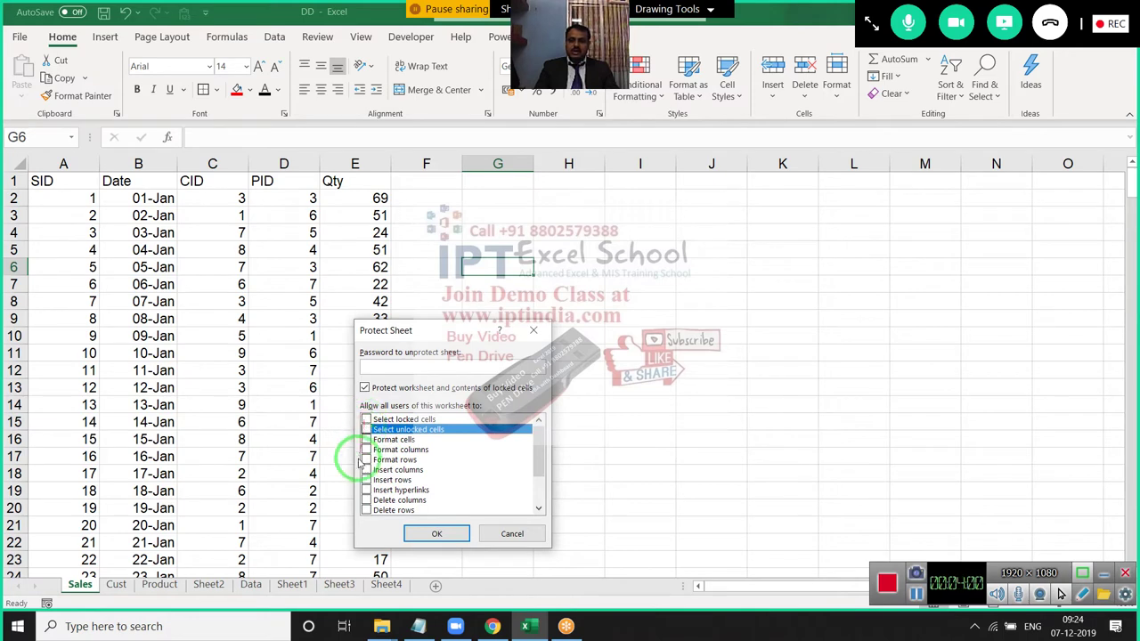
{"action": "left_click", "coordinate": [431, 533]}
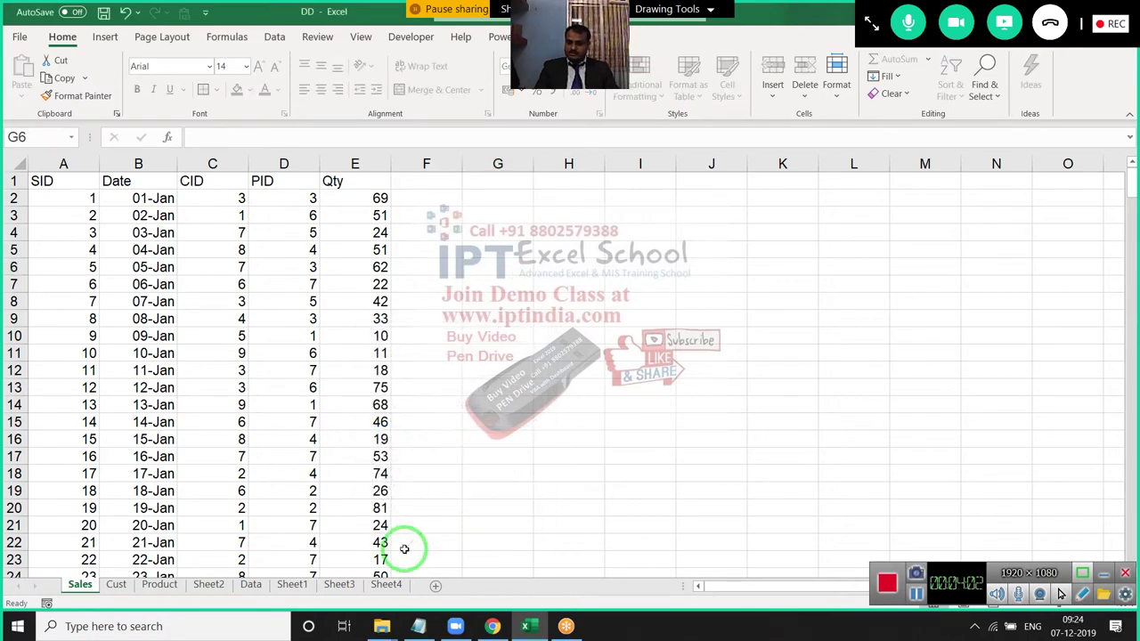
- Switch to Sheet4 to view its December calendar
{"action": "mouse_move", "coordinate": [404, 549]}
{"action": "left_mouse_down"}
{"action": "mouse_move", "coordinate": [69, 228]}
{"action": "mouse_move", "coordinate": [323, 508]}
{"action": "left_mouse_up"}
{"action": "mouse_move", "coordinate": [313, 331]}
{"action": "left_mouse_down"}
{"action": "mouse_move", "coordinate": [331, 425]}
{"action": "mouse_move", "coordinate": [338, 371]}
{"action": "left_mouse_up"}
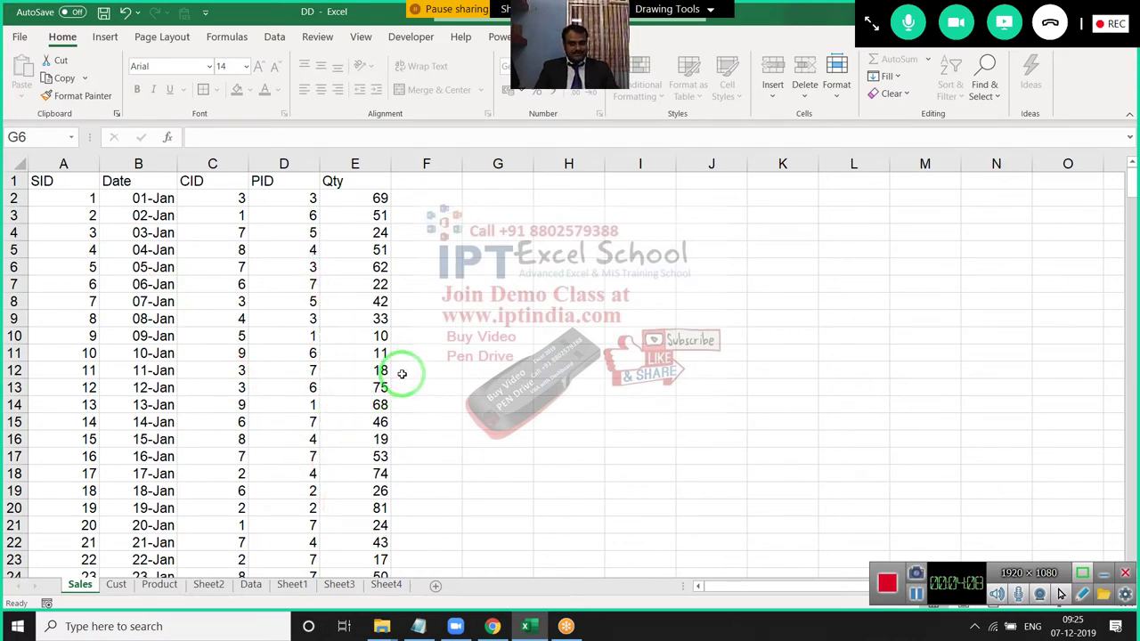
{"action": "mouse_move", "coordinate": [291, 321]}
{"action": "left_mouse_down"}
{"action": "mouse_move", "coordinate": [356, 555]}
{"action": "mouse_move", "coordinate": [507, 350]}
{"action": "left_mouse_up"}
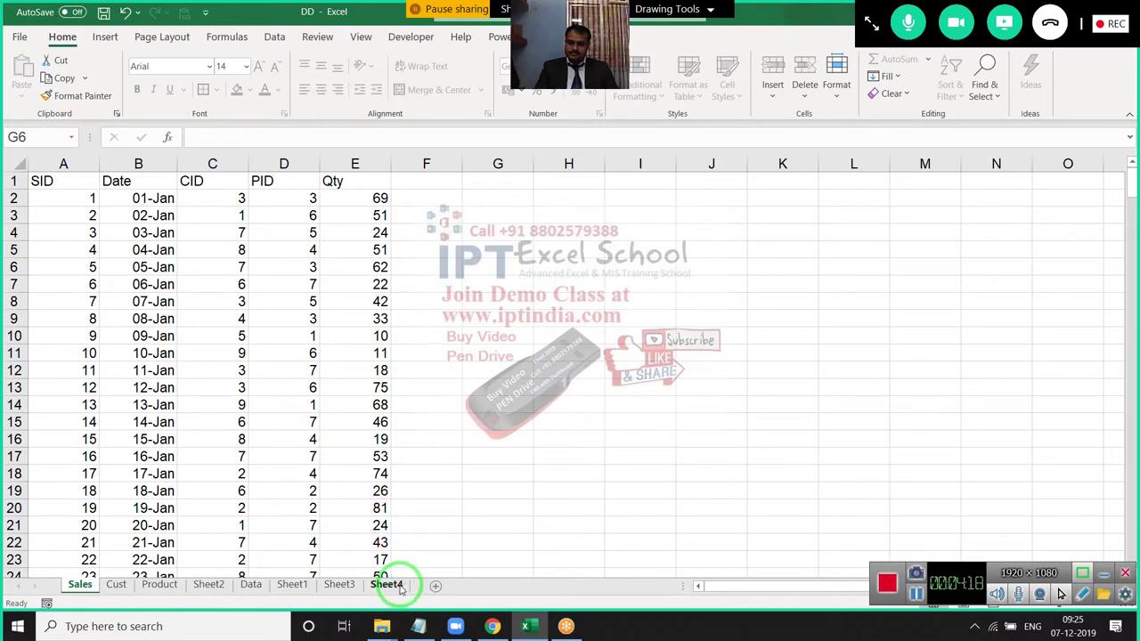
{"action": "left_click", "coordinate": [399, 586]}
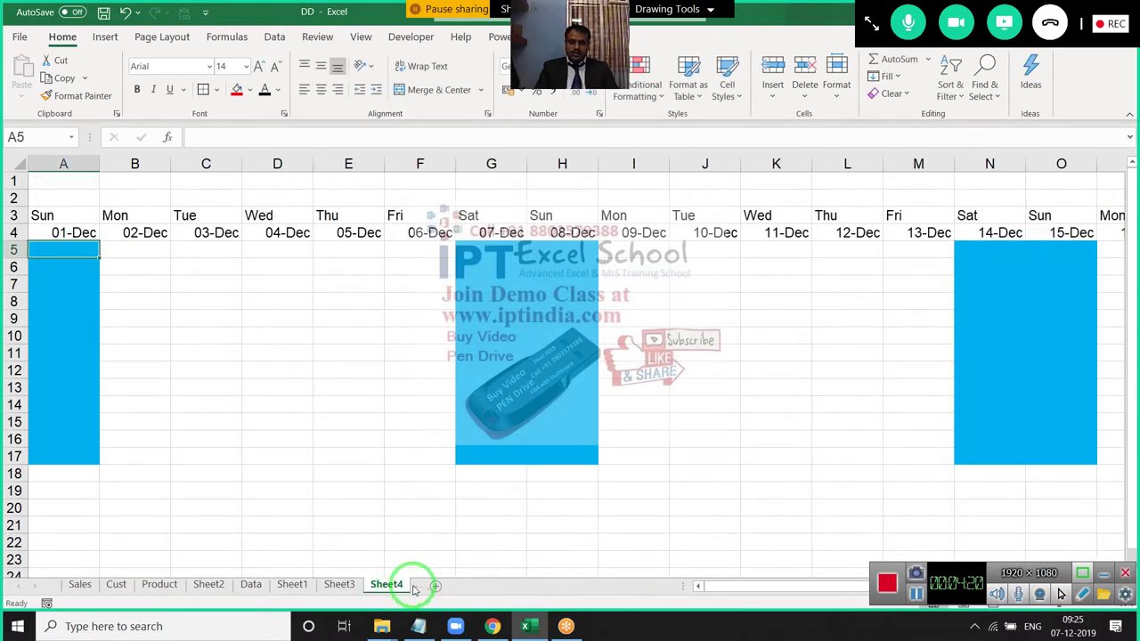
- Add a new blank Sheet5 and select cells B5:D15 on it
{"action": "left_click", "coordinate": [437, 586]}
{"action": "left_click", "coordinate": [134, 250]}
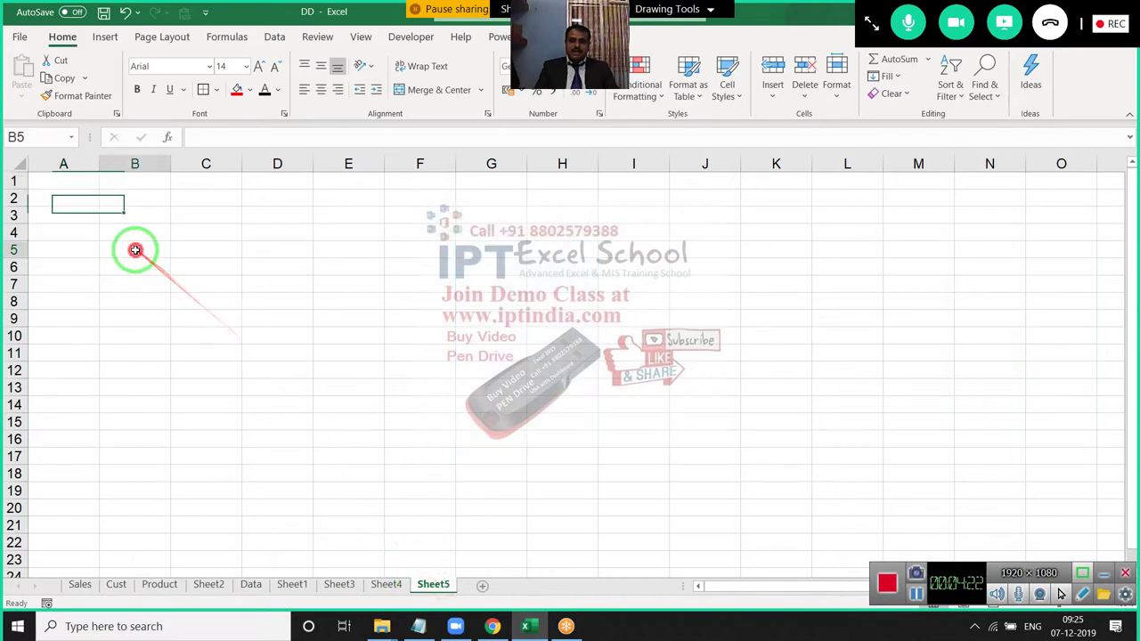
{"action": "left_click_drag", "start_coordinate": [134, 251], "coordinate": [344, 453]}
- Give cells B5:D15 on Sheet5 the standard orange fill
{"action": "mouse_move", "coordinate": [144, 253]}
{"action": "left_mouse_down"}
{"action": "mouse_move", "coordinate": [206, 294]}
{"action": "mouse_move", "coordinate": [291, 421]}
{"action": "left_mouse_up"}
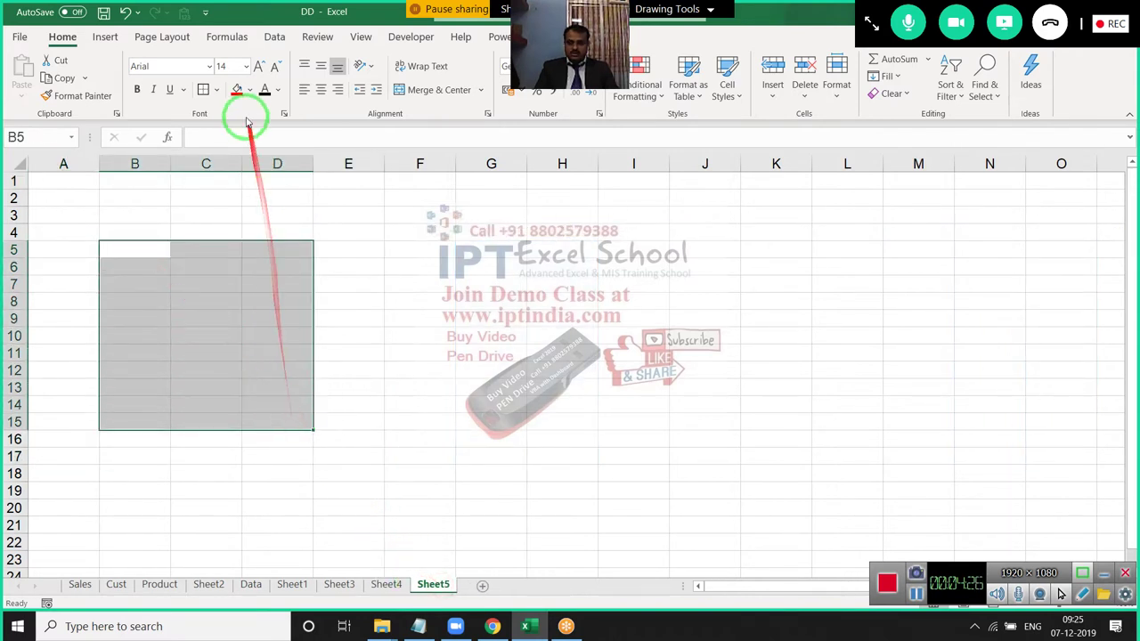
{"action": "left_click", "coordinate": [249, 90]}
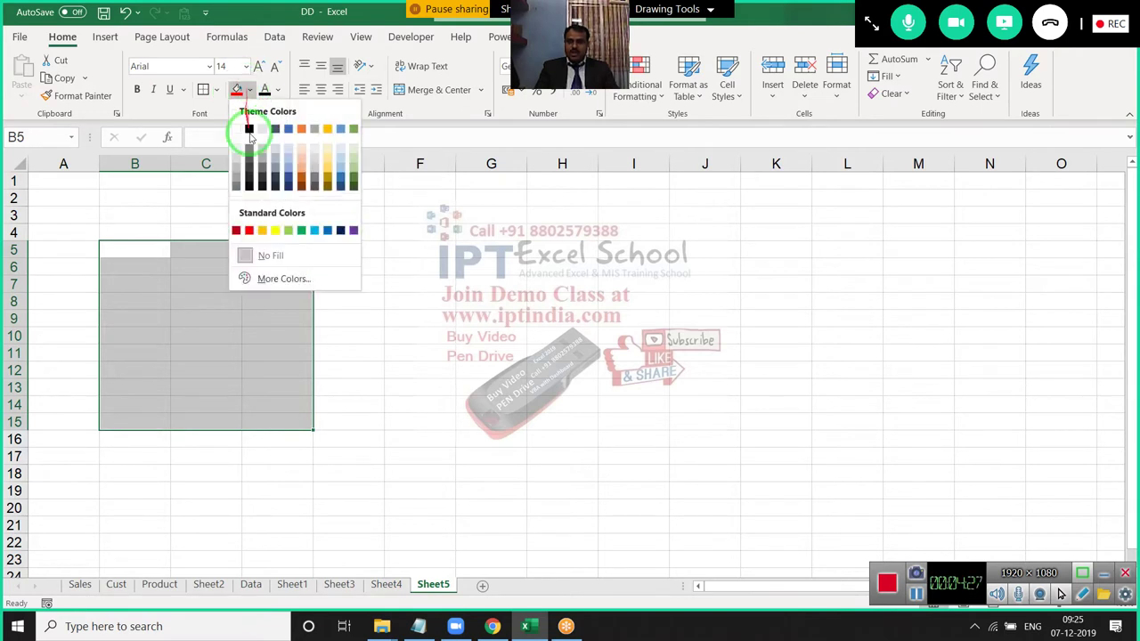
{"action": "left_click", "coordinate": [266, 233]}
- Type fsdf into cell B7 inside the orange block
{"action": "left_click", "coordinate": [203, 259]}
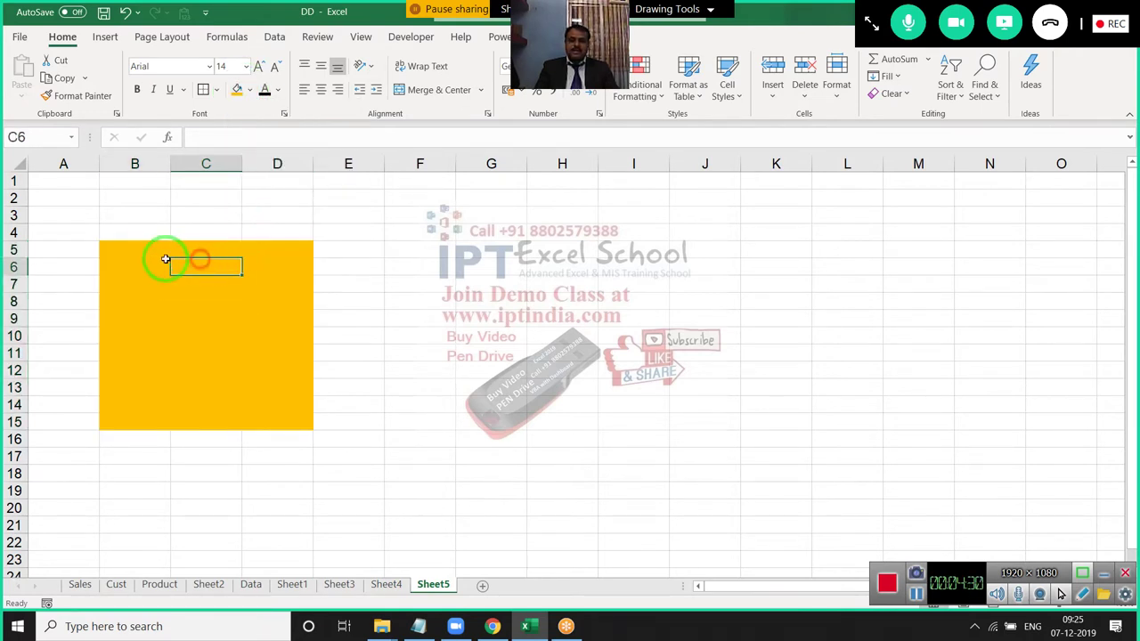
{"action": "mouse_move", "coordinate": [140, 244]}
{"action": "left_mouse_down"}
{"action": "mouse_move", "coordinate": [243, 312]}
{"action": "mouse_move", "coordinate": [274, 405]}
{"action": "left_mouse_up"}
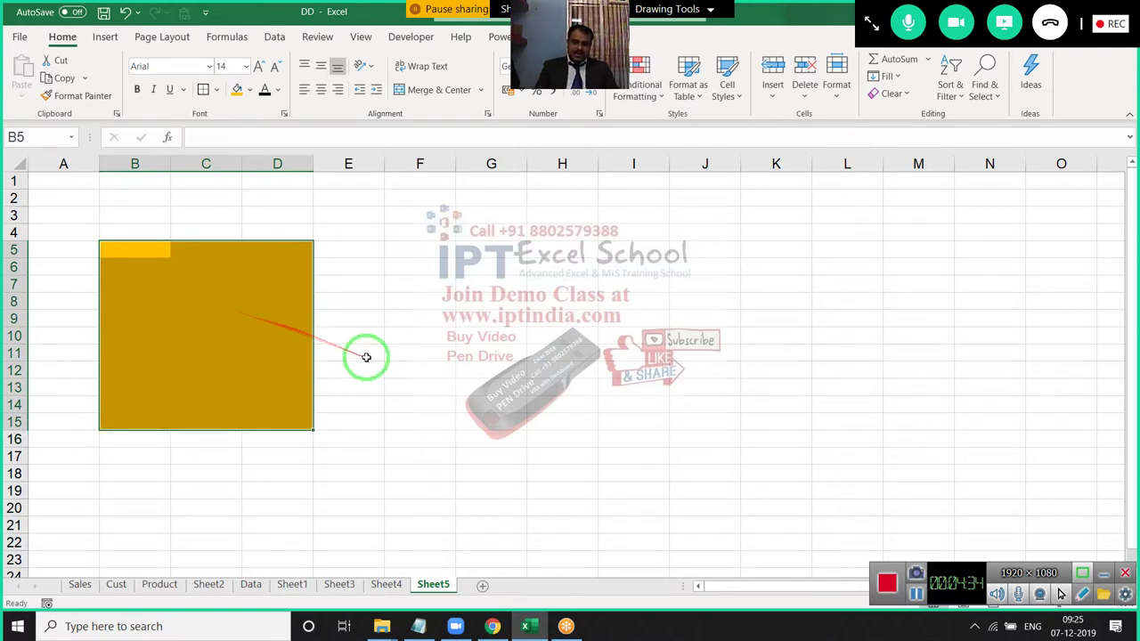
{"action": "left_click", "coordinate": [389, 322]}
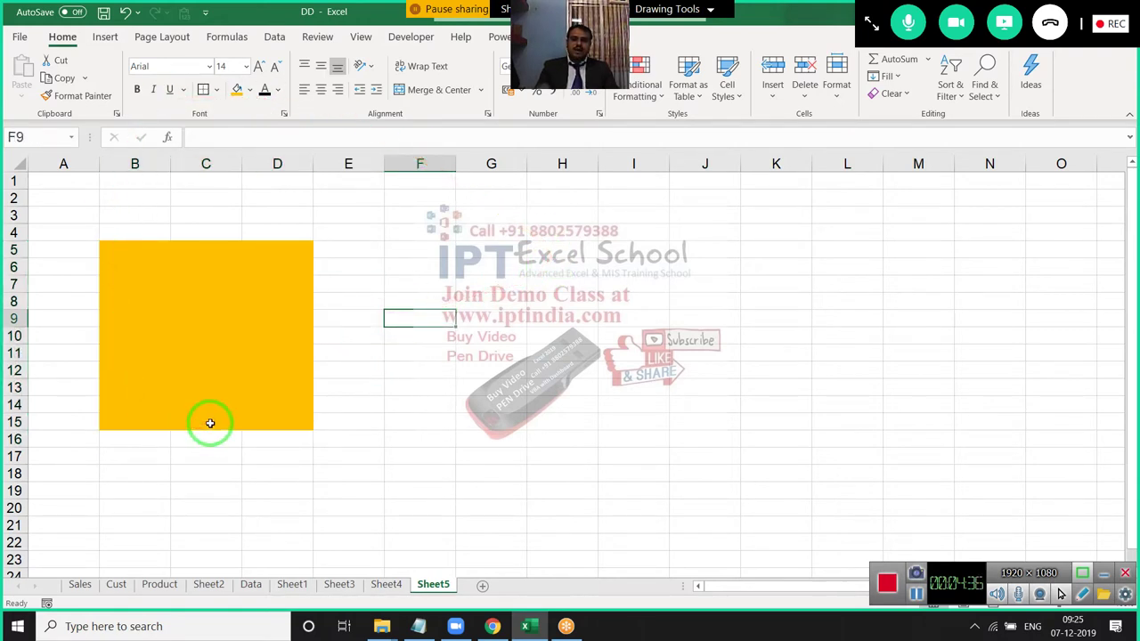
{"action": "left_click_drag", "start_coordinate": [116, 263], "coordinate": [266, 420]}
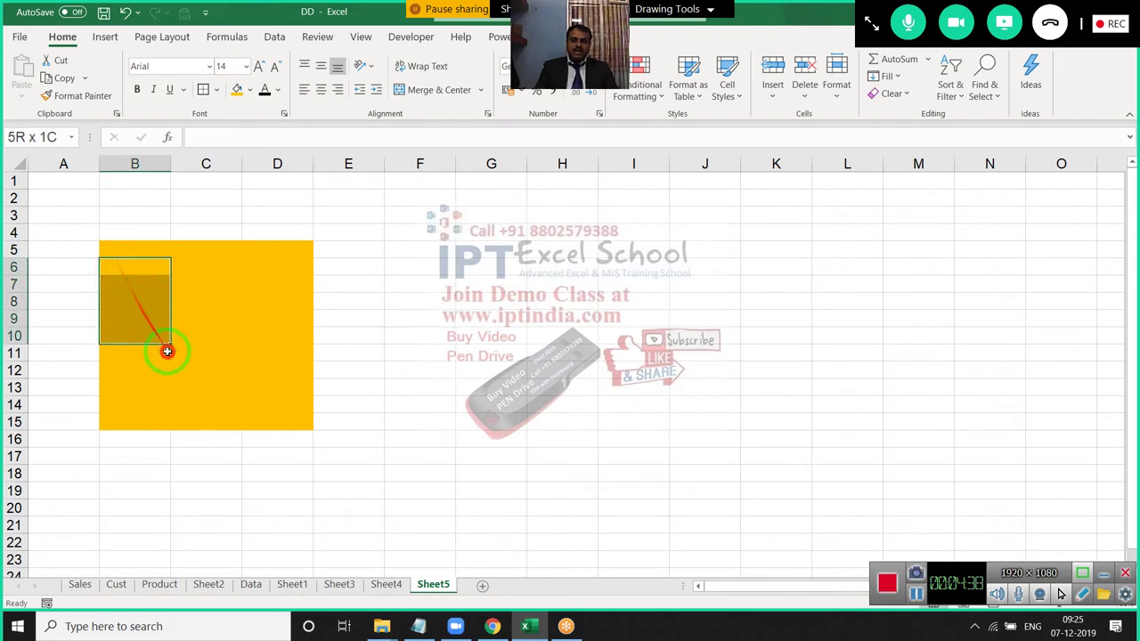
{"action": "left_click", "coordinate": [162, 286]}
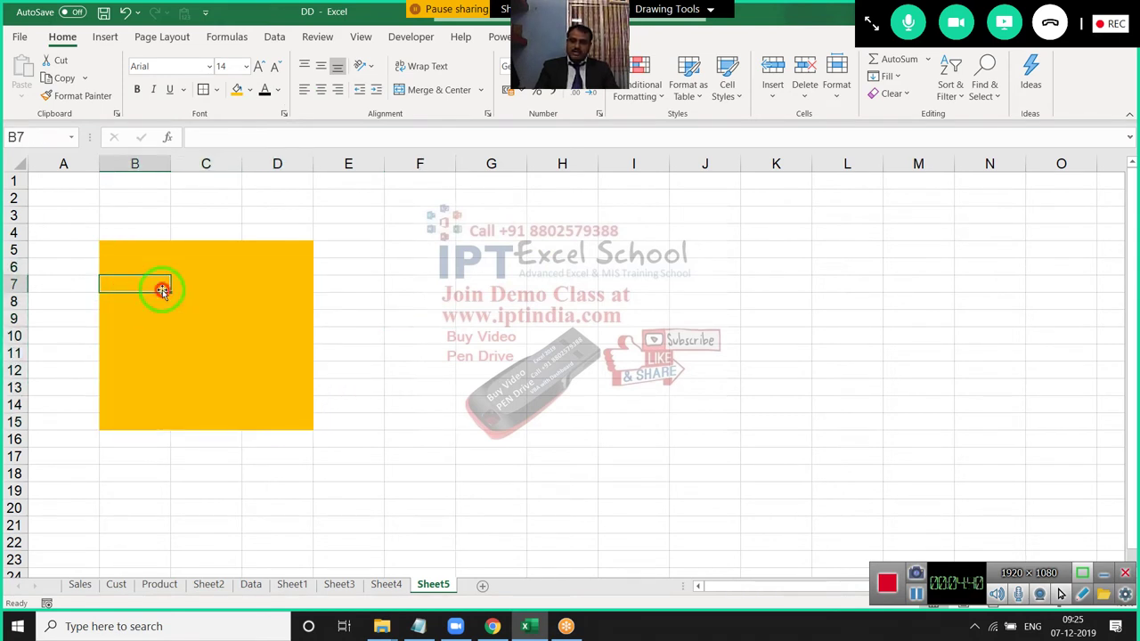
{"action": "type", "text": "fsdf"}
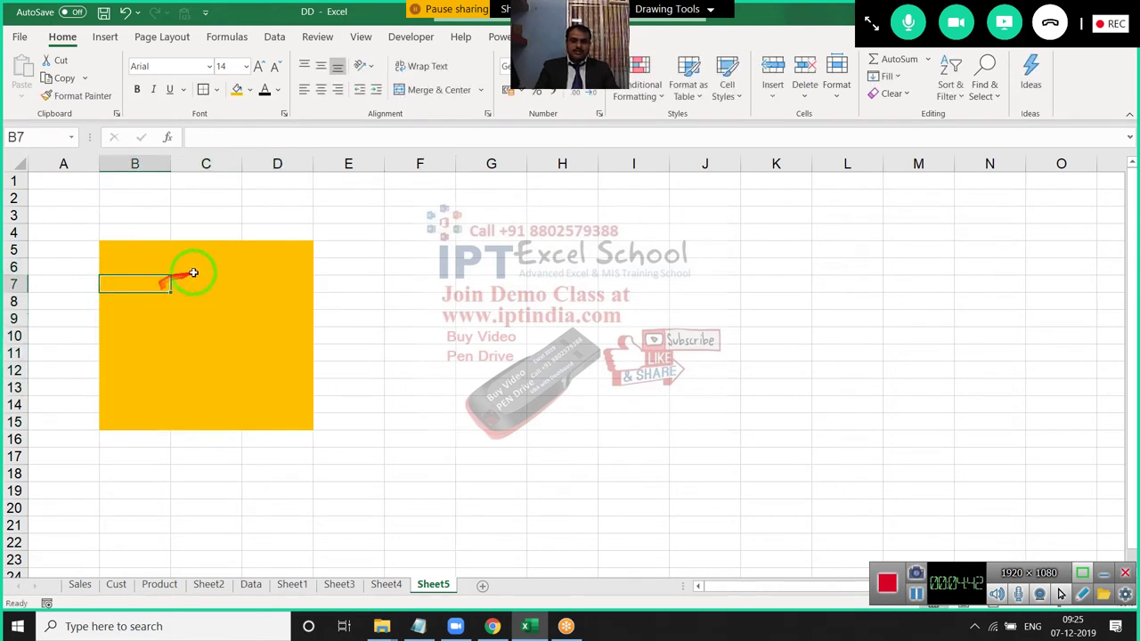
- Start typing vv in D6, discard the entry, and deselect the block
{"action": "left_click", "coordinate": [245, 265]}
{"action": "type", "text": "vvx"}
{"action": "key", "text": "Escape"}
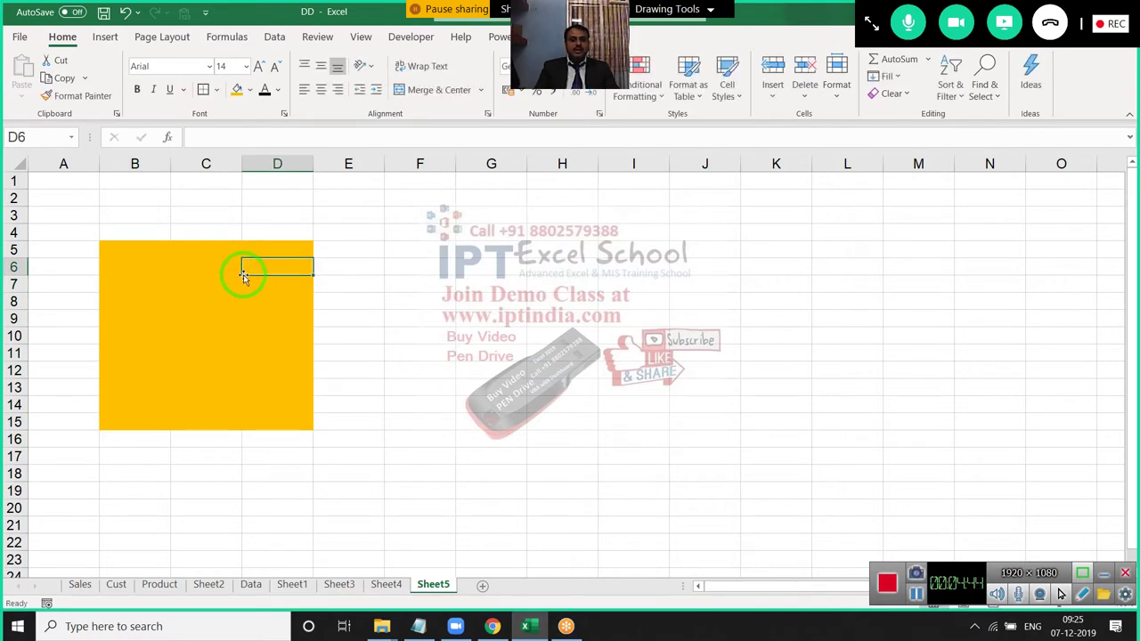
{"action": "left_click_drag", "start_coordinate": [160, 247], "coordinate": [225, 320]}
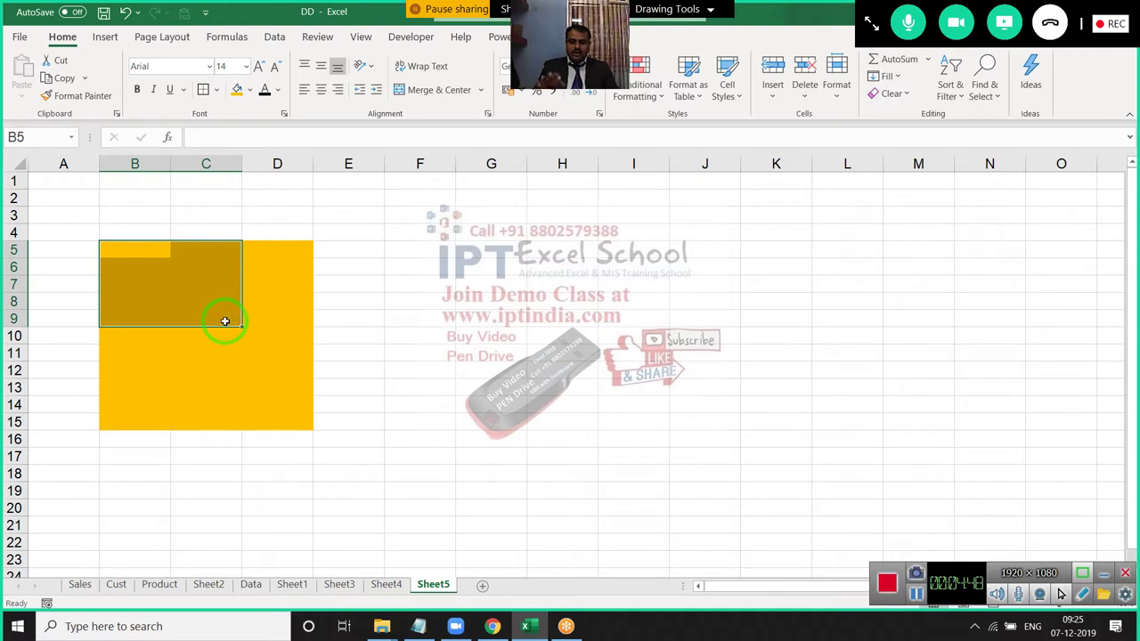
{"action": "left_click", "coordinate": [364, 367]}
- Check cell E2's Format Cells Protection tab, showing Locked by default, and close it unchanged
{"action": "left_click", "coordinate": [353, 196]}
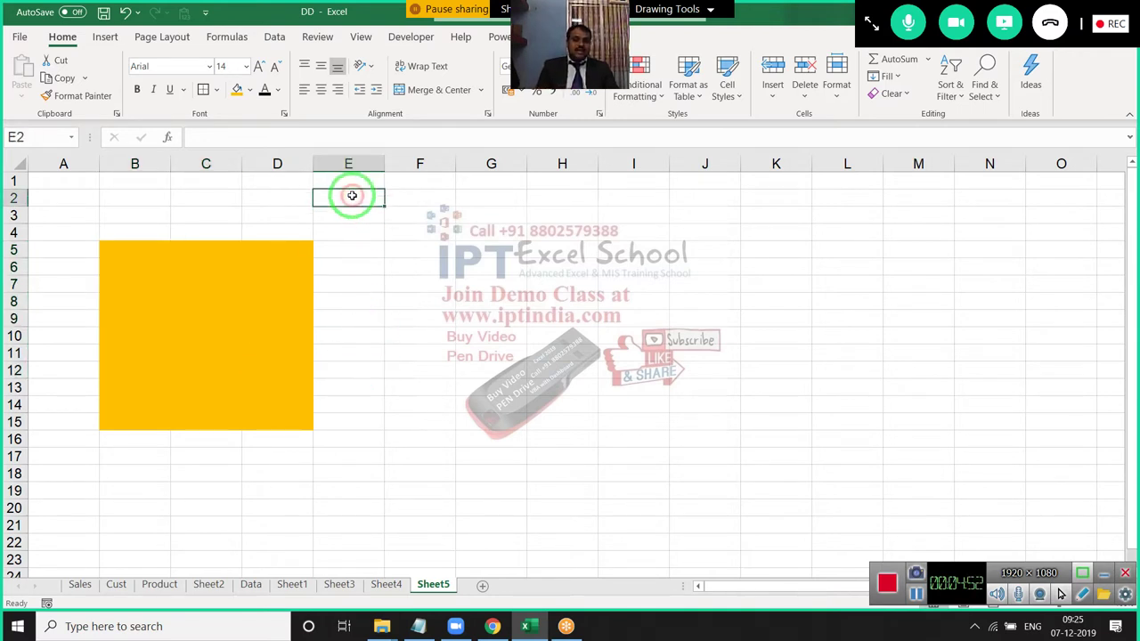
{"action": "right_click", "coordinate": [352, 196]}
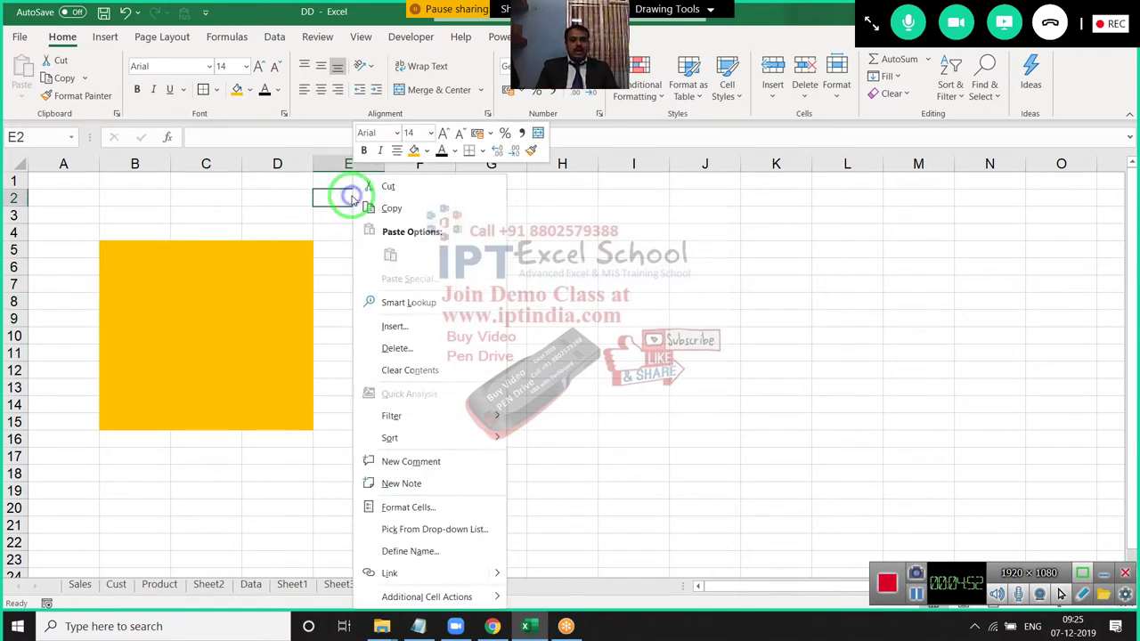
{"action": "left_click", "coordinate": [418, 506]}
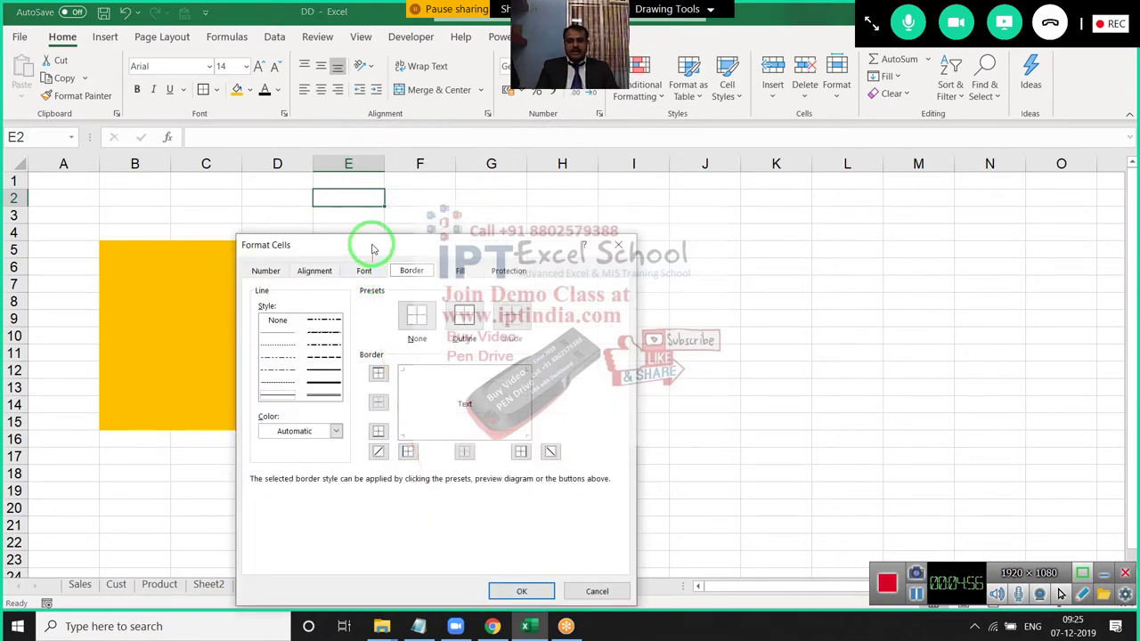
{"action": "left_click_drag", "start_coordinate": [371, 245], "coordinate": [594, 183]}
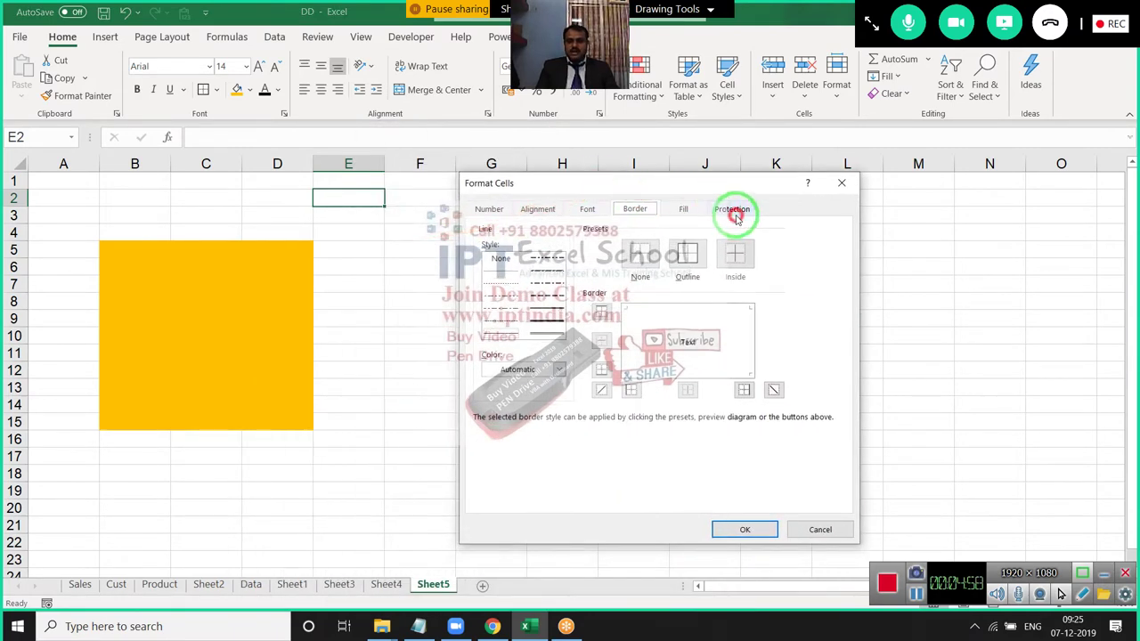
{"action": "left_click", "coordinate": [733, 212]}
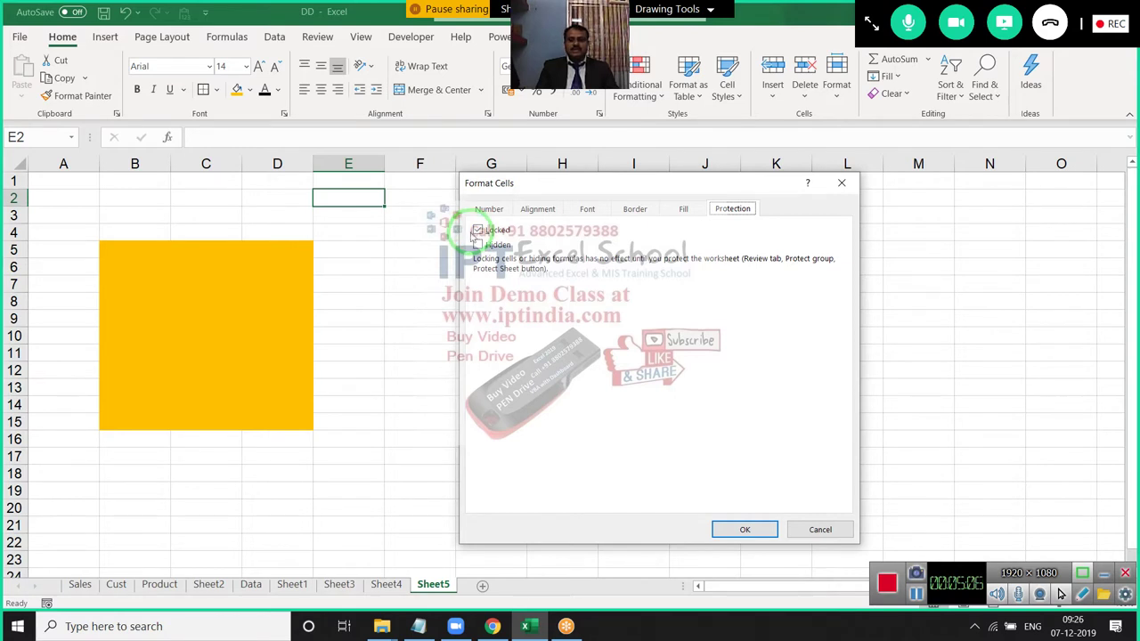
{"action": "key", "text": "Return"}
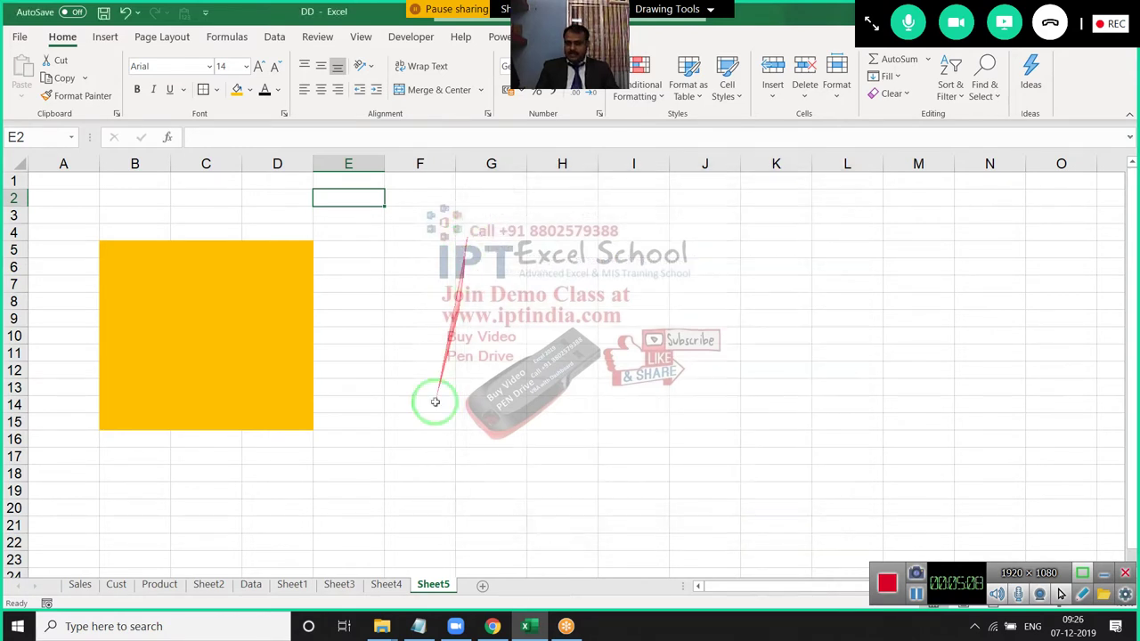
{"action": "right_click", "coordinate": [431, 585]}
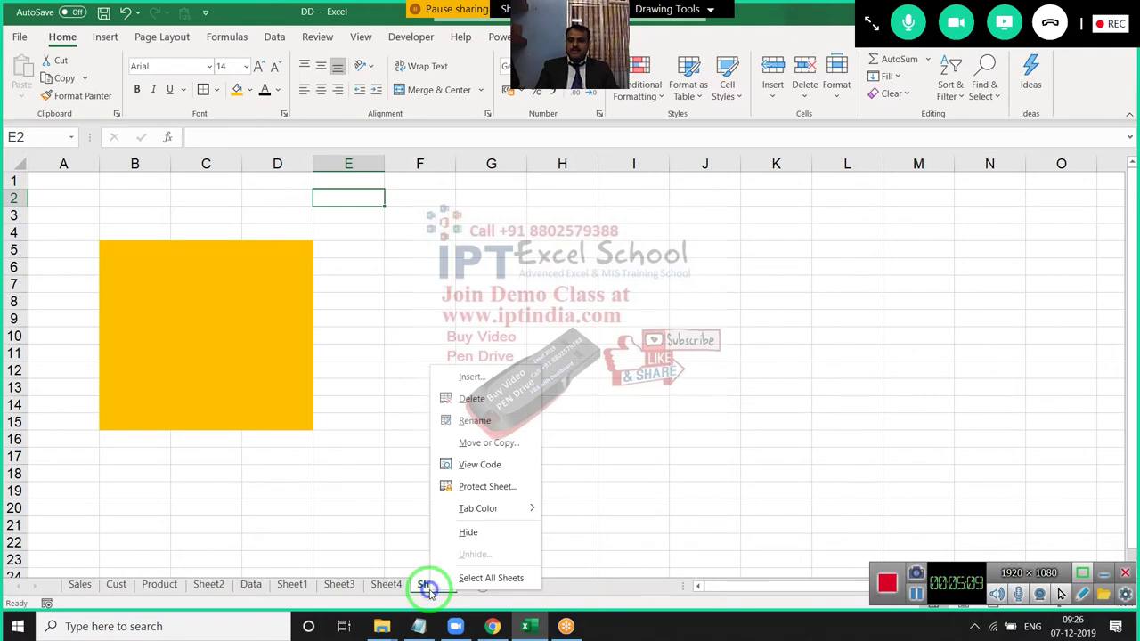
{"action": "left_click", "coordinate": [456, 486]}
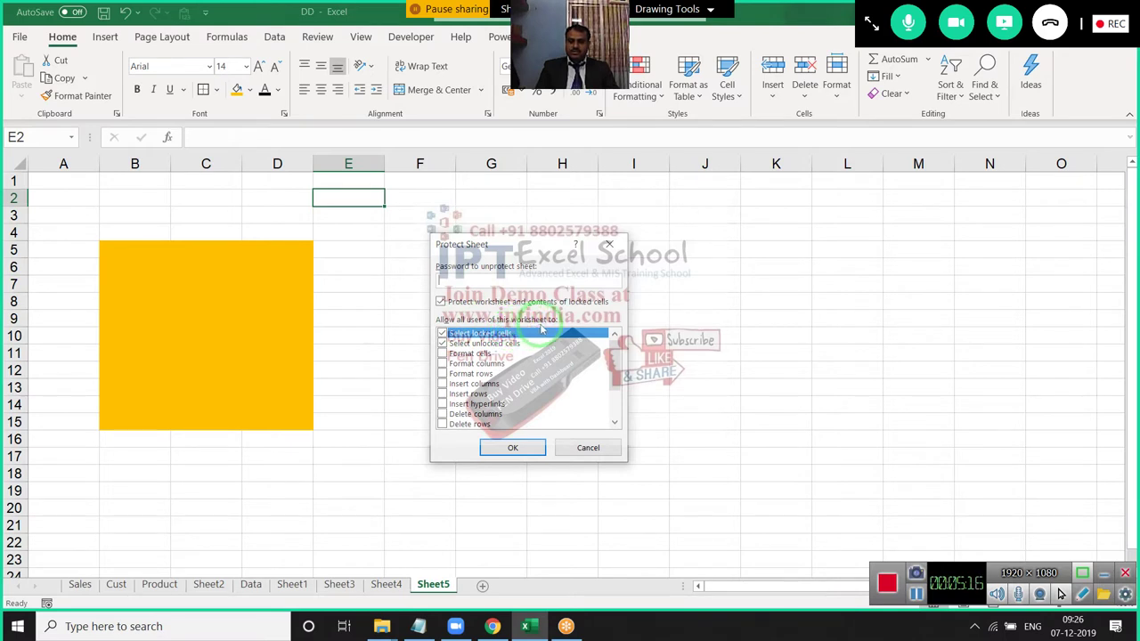
{"action": "left_click", "coordinate": [442, 331]}
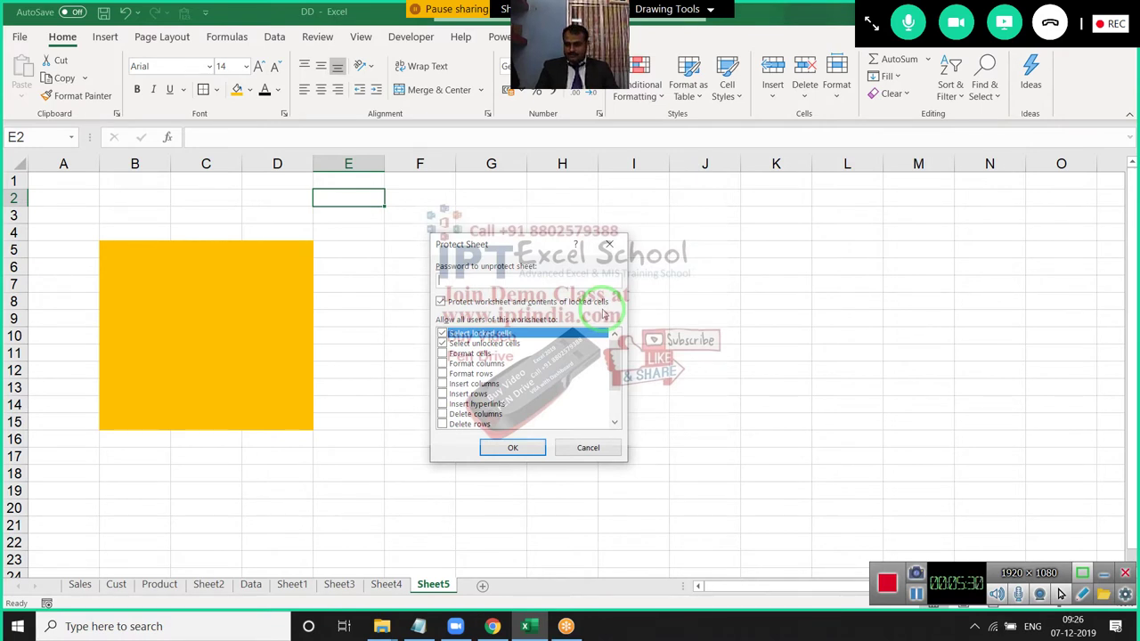
{"action": "left_click", "coordinate": [450, 318]}
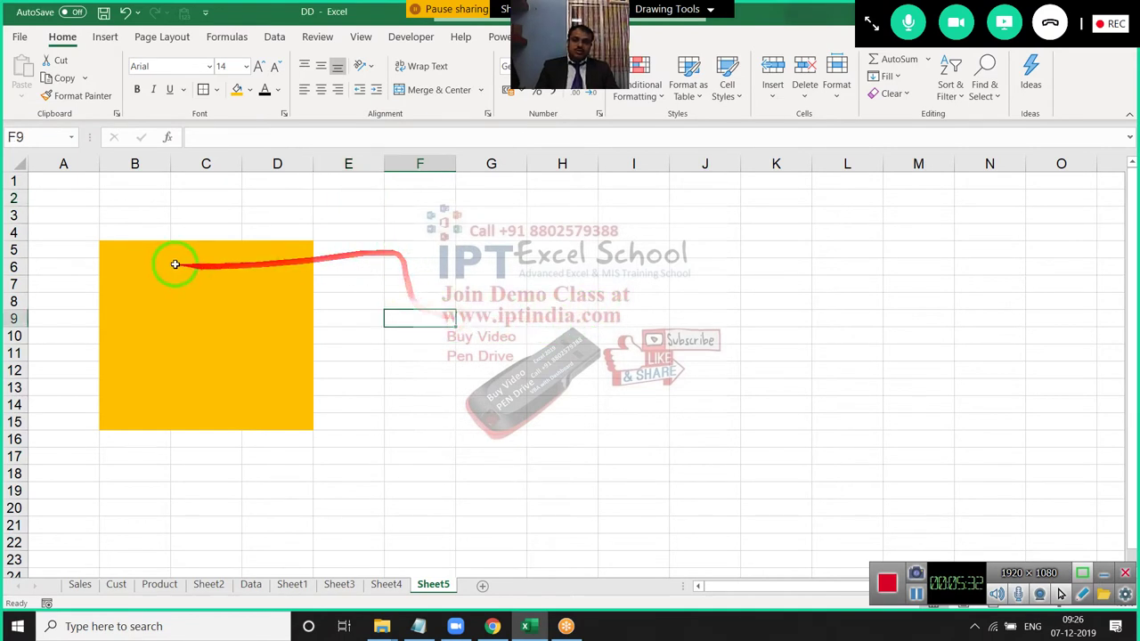
- Clear the Locked setting for the yellow block B5:D15 in Format Cells
{"action": "left_click_drag", "start_coordinate": [107, 250], "coordinate": [283, 416]}
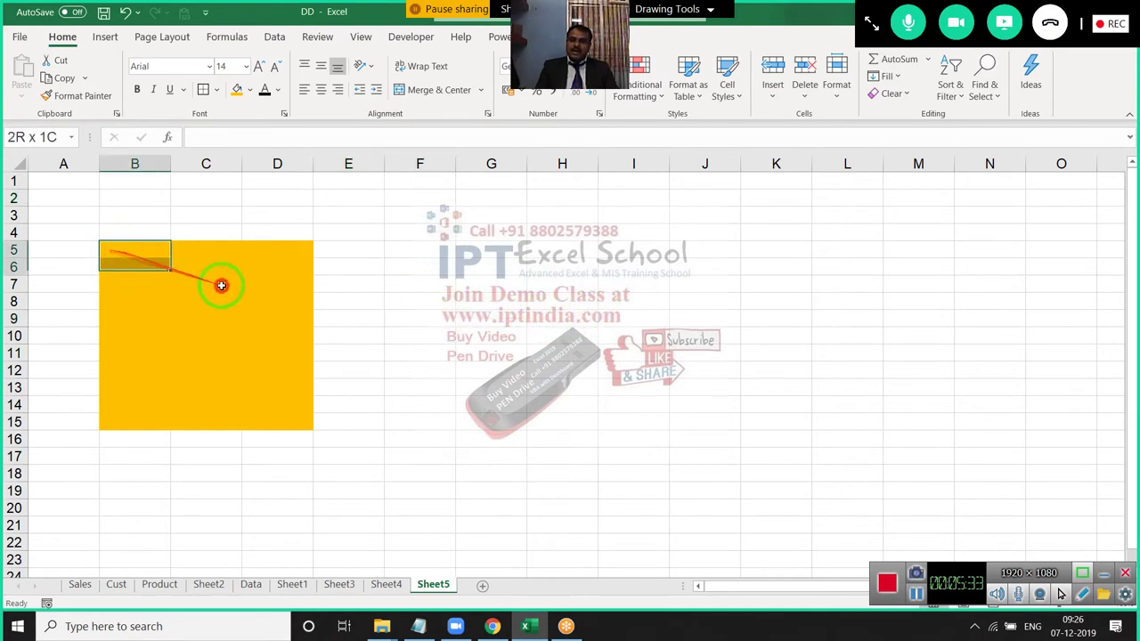
{"action": "right_click", "coordinate": [283, 416]}
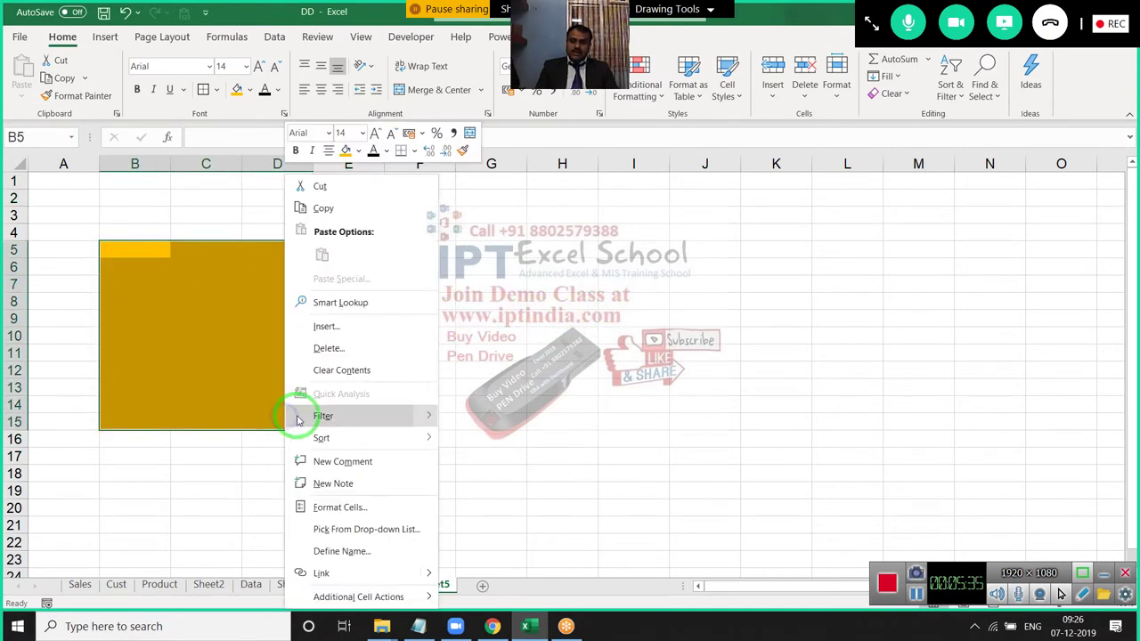
{"action": "left_click", "coordinate": [354, 506]}
{"action": "left_click", "coordinate": [178, 292]}
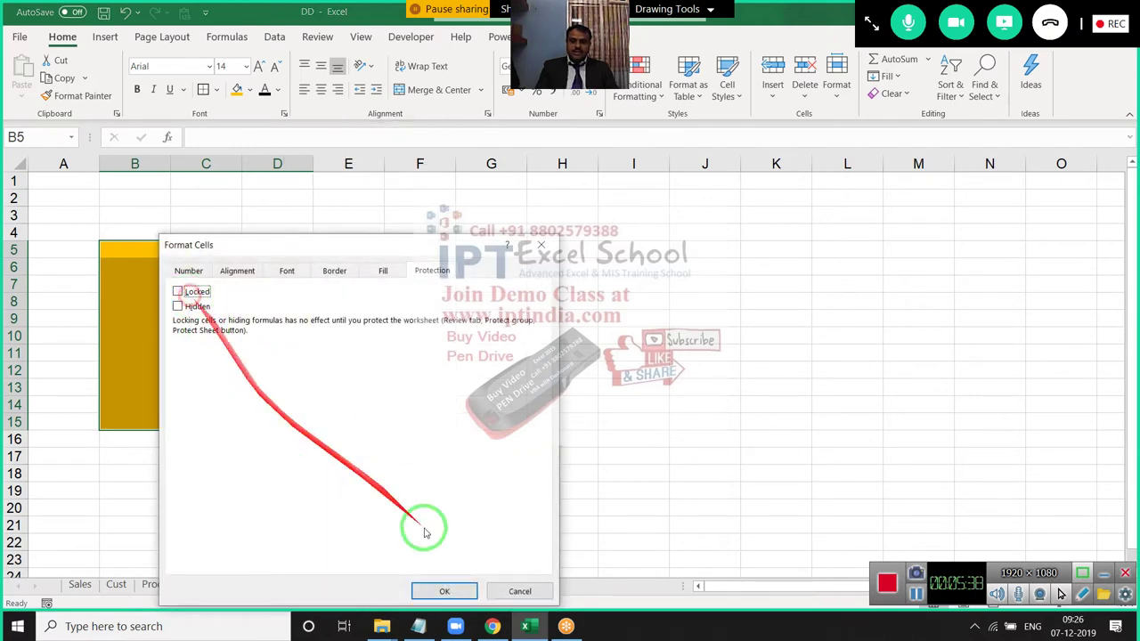
{"action": "left_click", "coordinate": [453, 595]}
- Protect Sheet5 with the default protection settings
{"action": "left_click", "coordinate": [374, 488]}
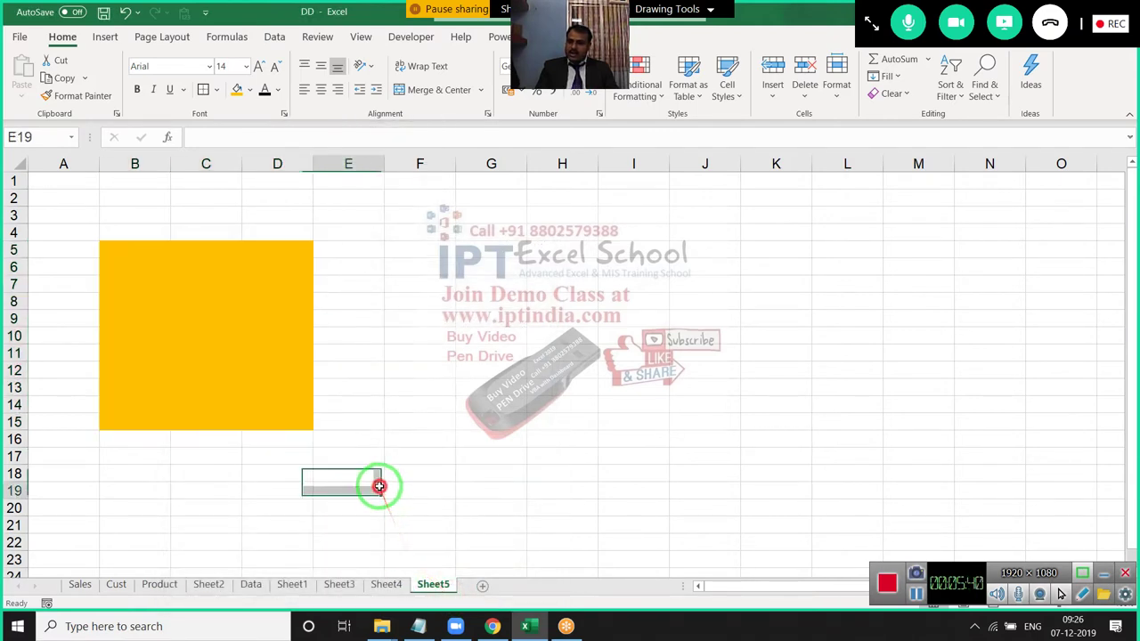
{"action": "right_click", "coordinate": [433, 583]}
{"action": "left_click", "coordinate": [460, 475]}
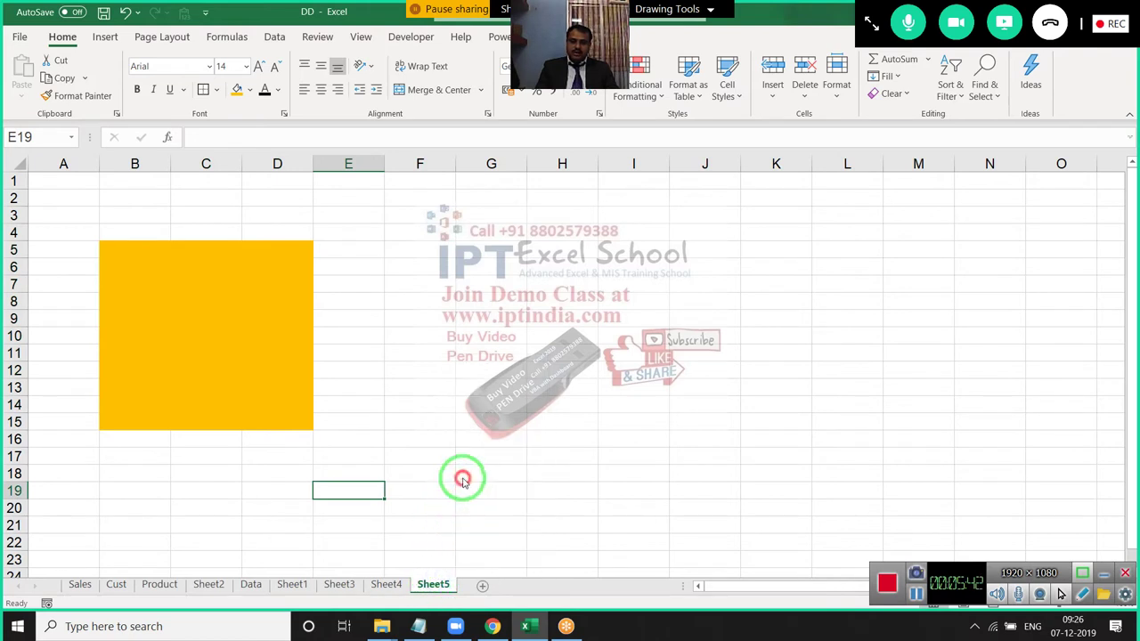
{"action": "left_click", "coordinate": [447, 566]}
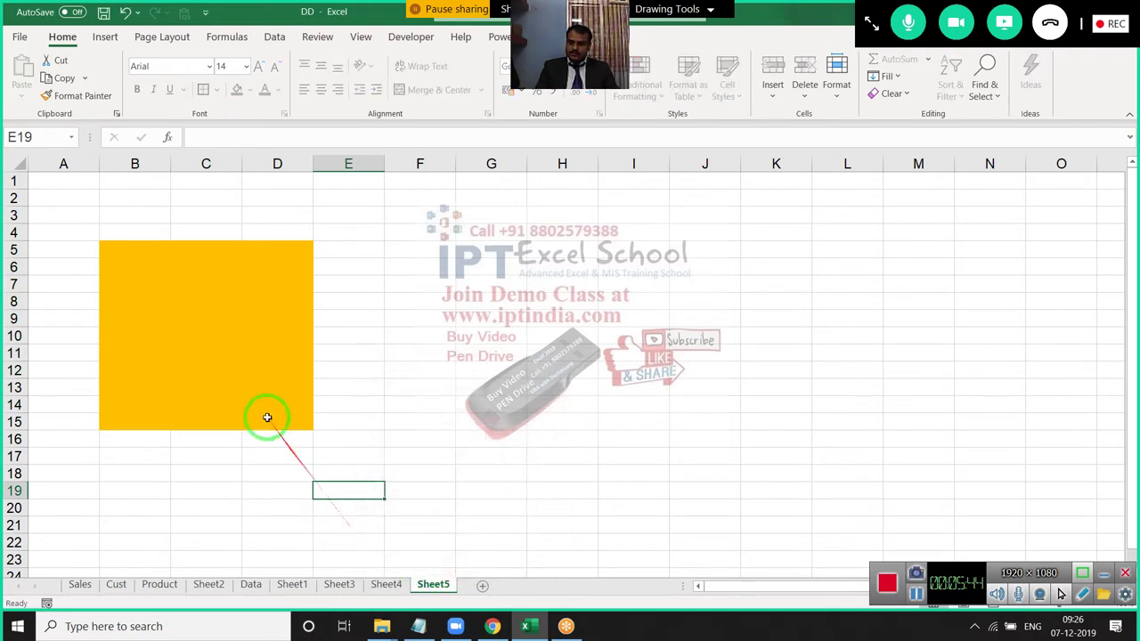
- Enter dfsd in D12, then confirm cells outside the block trigger the protected-sheet warning
{"action": "left_click", "coordinate": [251, 374]}
{"action": "type", "text": "dfsd"}
{"action": "left_click", "coordinate": [239, 311]}
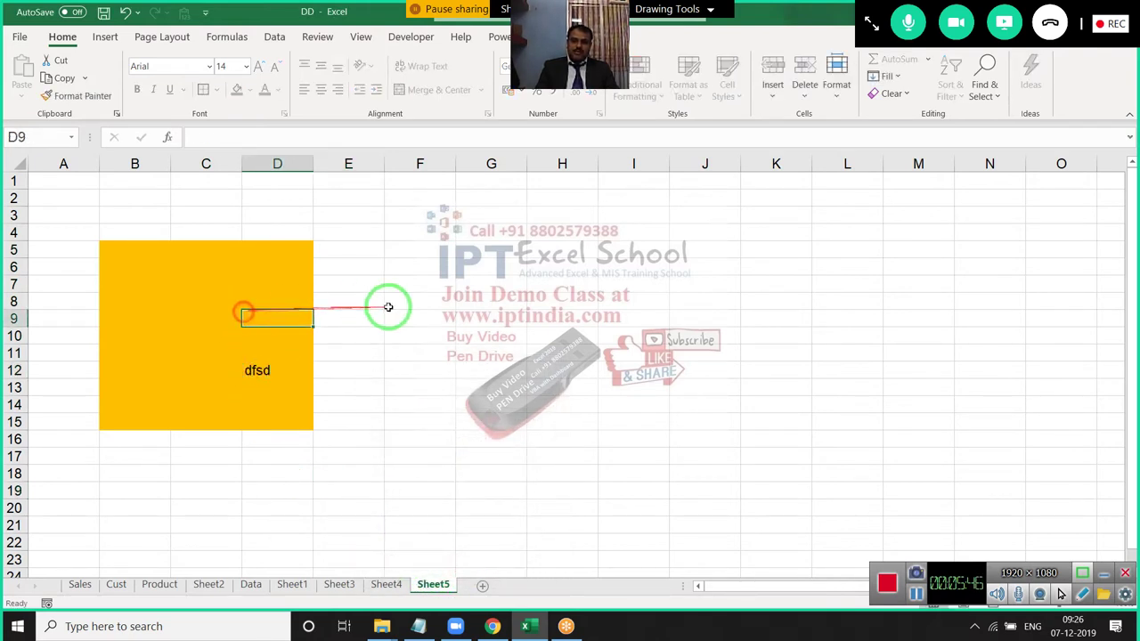
{"action": "left_click", "coordinate": [388, 307]}
{"action": "double_click", "coordinate": [389, 311]}
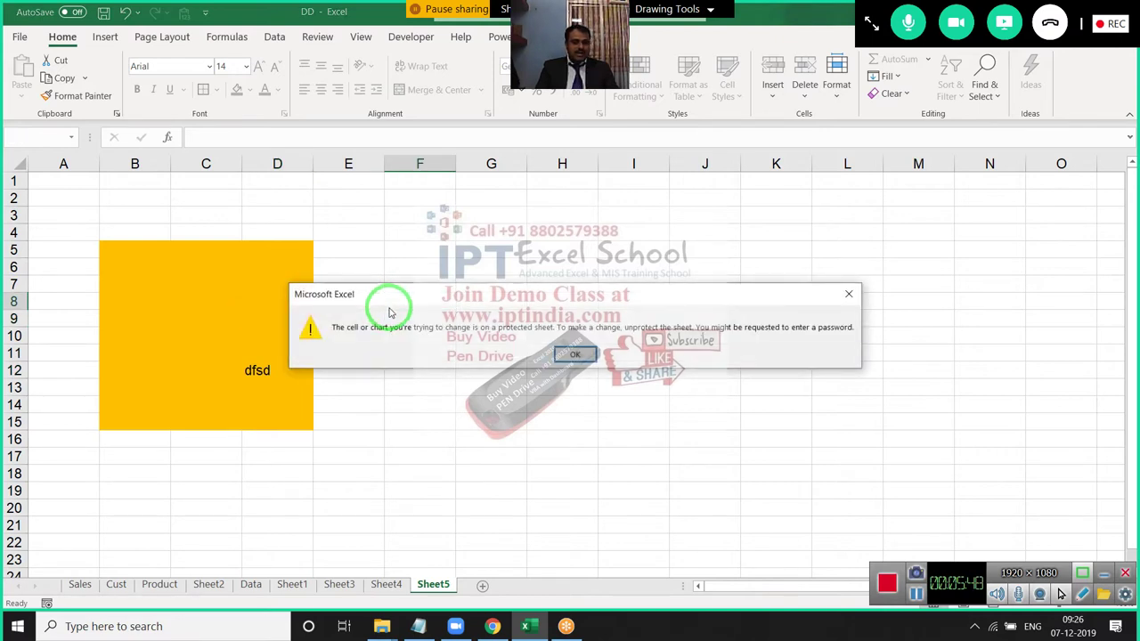
{"action": "key", "text": "Return"}
{"action": "left_click_drag", "start_coordinate": [382, 217], "coordinate": [482, 381]}
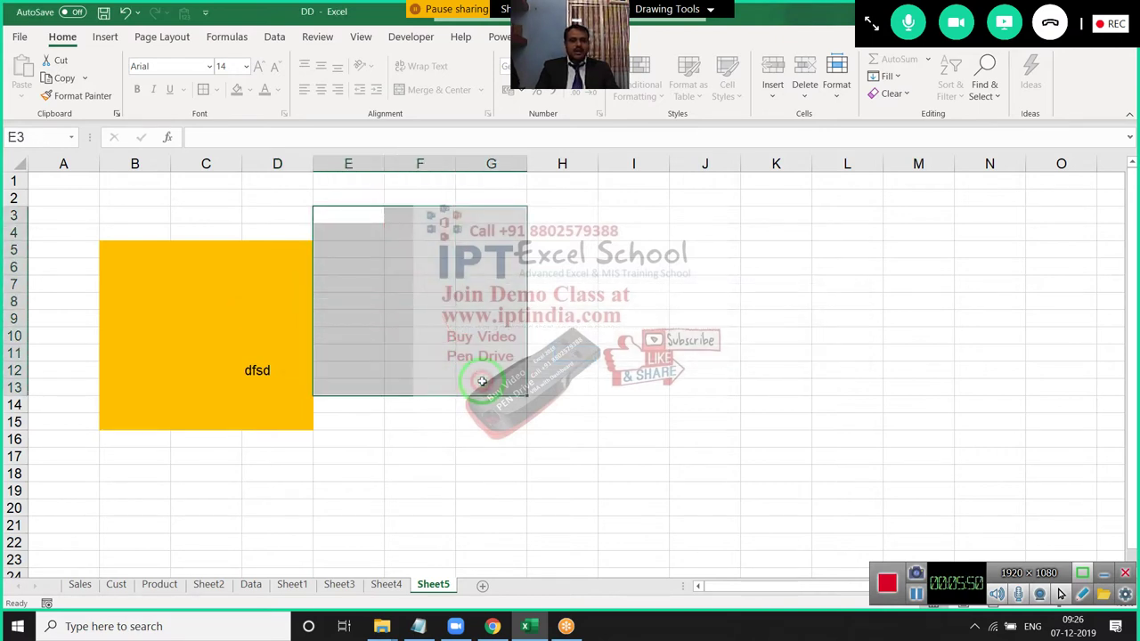
{"action": "left_click_drag", "start_coordinate": [287, 369], "coordinate": [209, 298]}
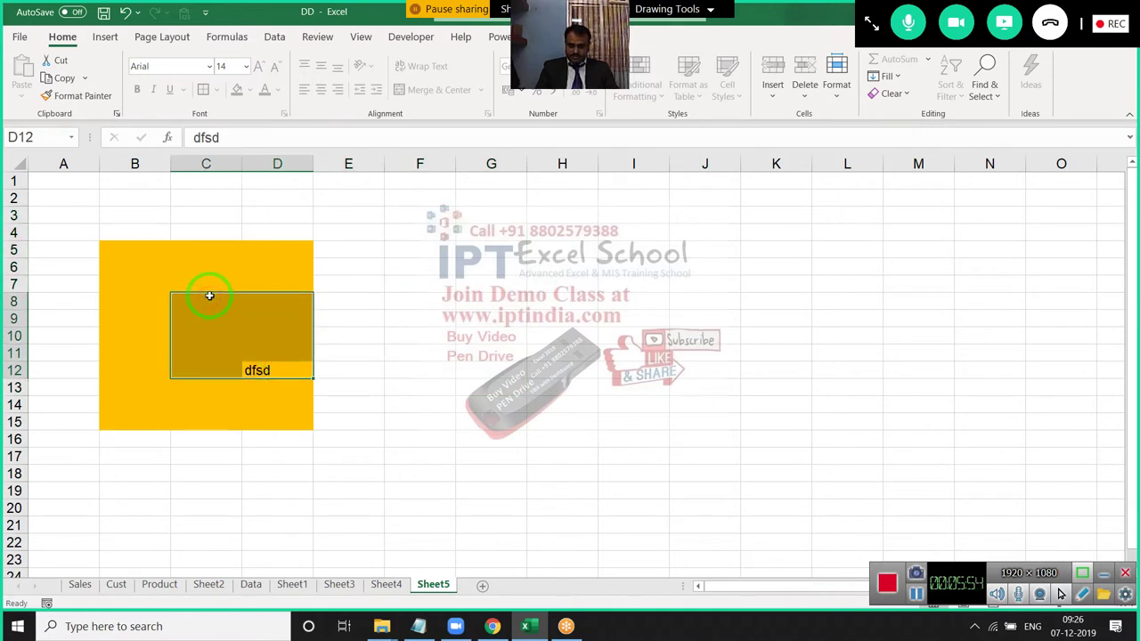
- Add Sheet6 and fill its cells C5:F14 with red
{"action": "left_click", "coordinate": [482, 585]}
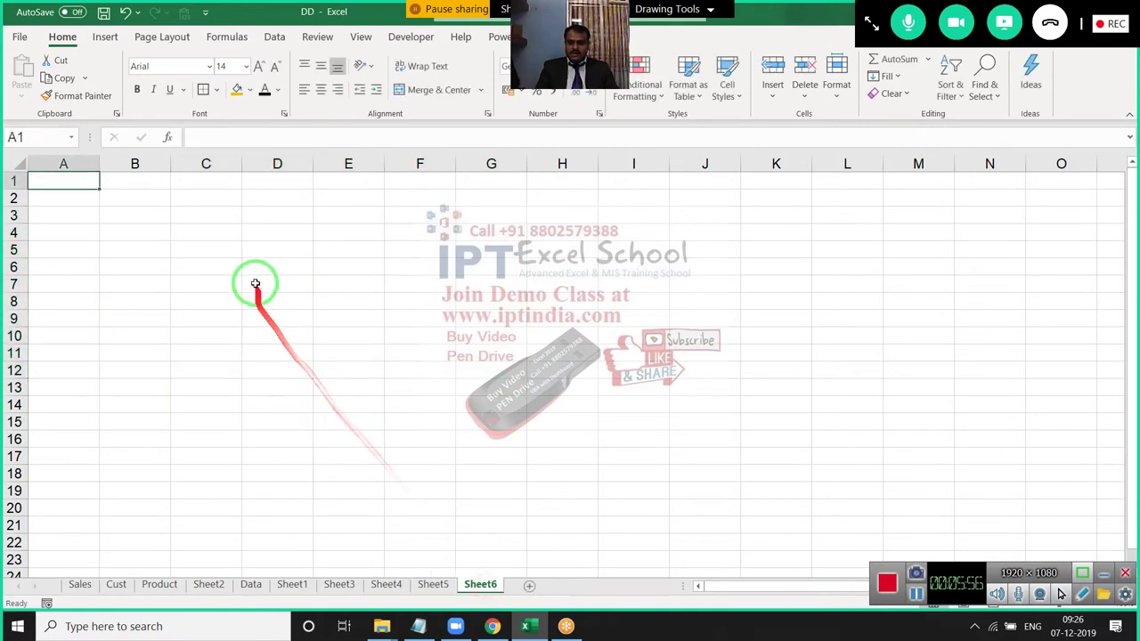
{"action": "left_click_drag", "start_coordinate": [219, 252], "coordinate": [402, 405]}
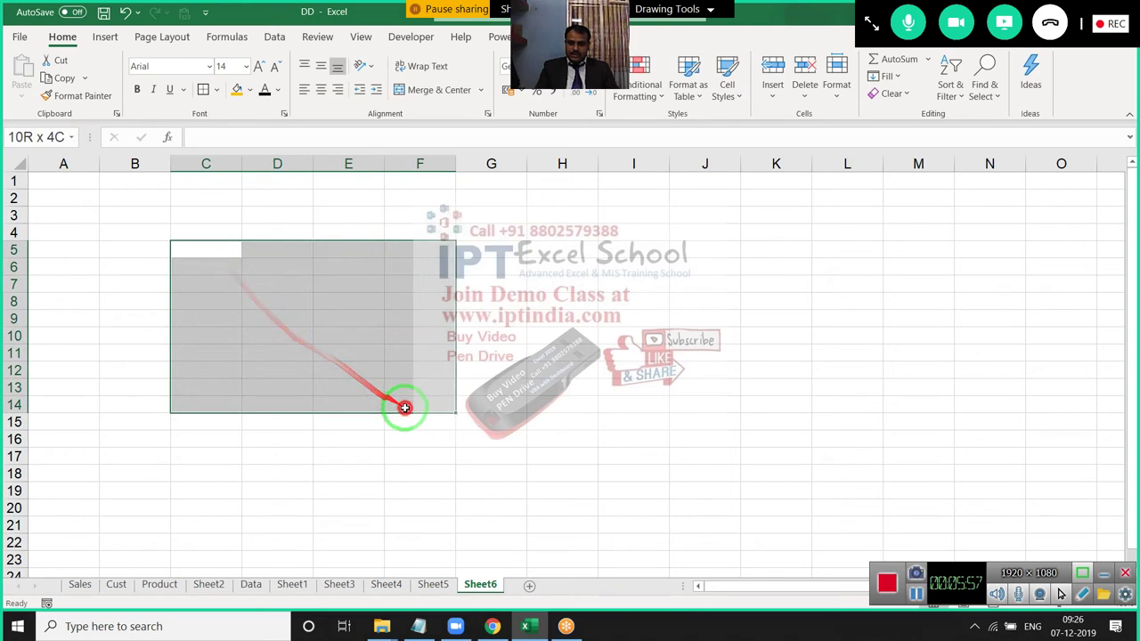
{"action": "left_click", "coordinate": [253, 93]}
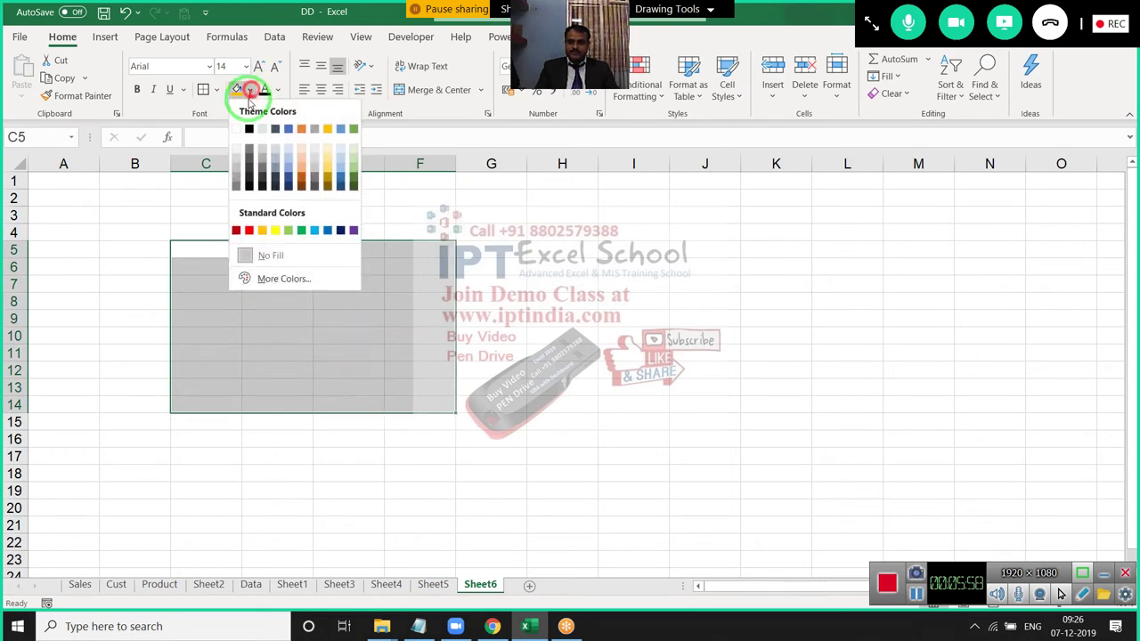
{"action": "left_click", "coordinate": [248, 230]}
{"action": "left_click", "coordinate": [264, 278]}
{"action": "left_click", "coordinate": [92, 210]}
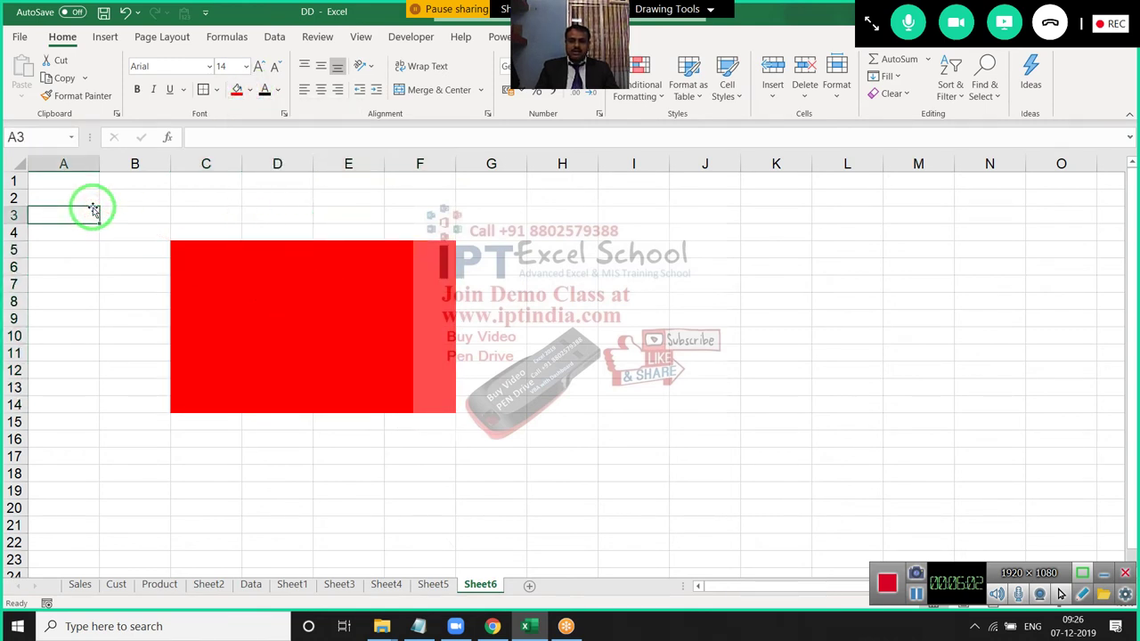
{"action": "left_click_drag", "start_coordinate": [196, 253], "coordinate": [405, 411]}
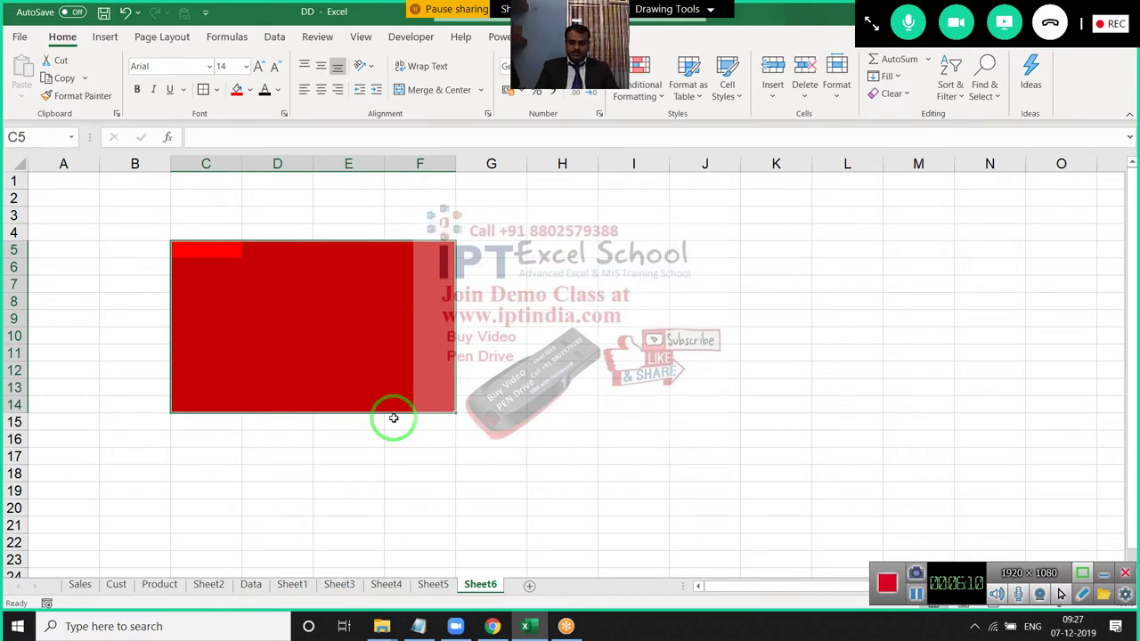
- Open Format Cells for cell A3 and close it without changes
{"action": "left_click_drag", "start_coordinate": [133, 211], "coordinate": [35, 181]}
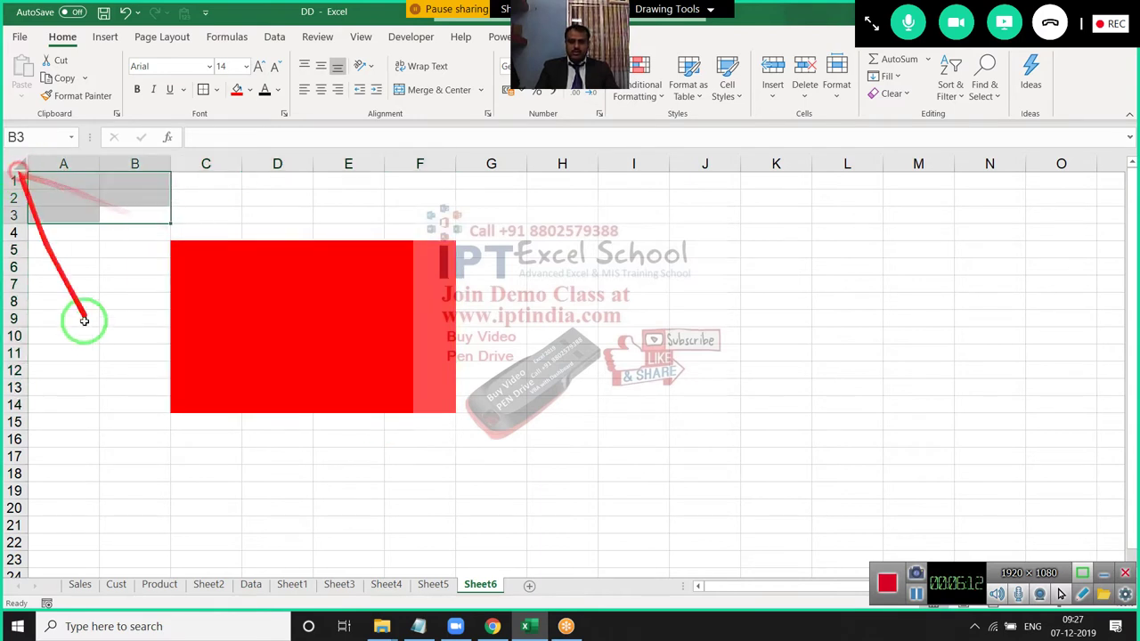
{"action": "left_click", "coordinate": [103, 303]}
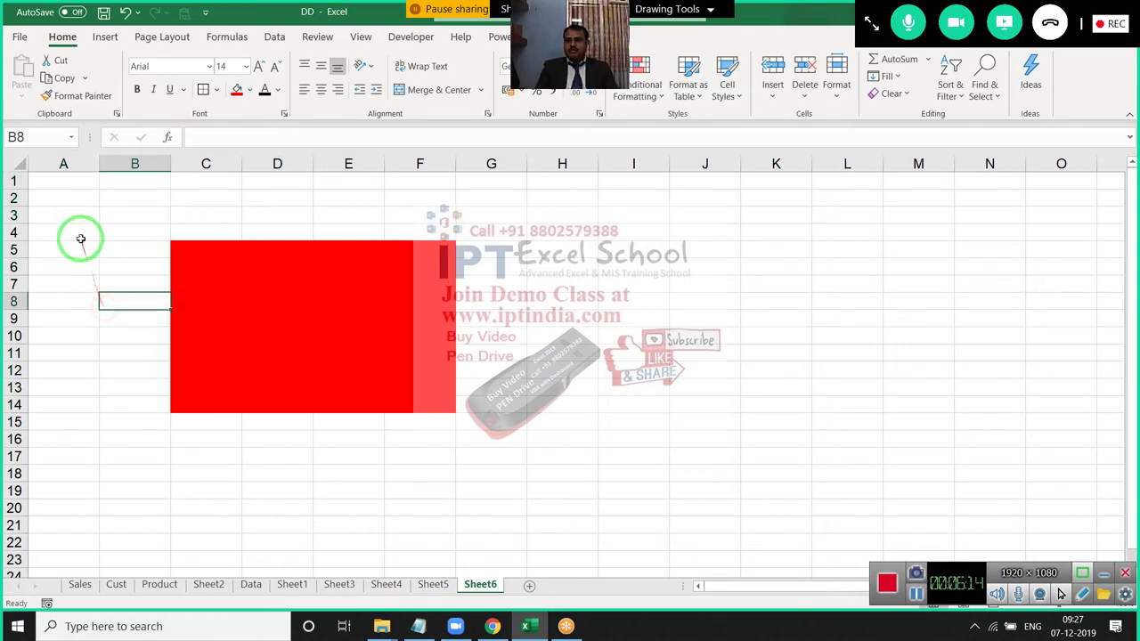
{"action": "left_click", "coordinate": [79, 214]}
{"action": "right_click", "coordinate": [79, 215]}
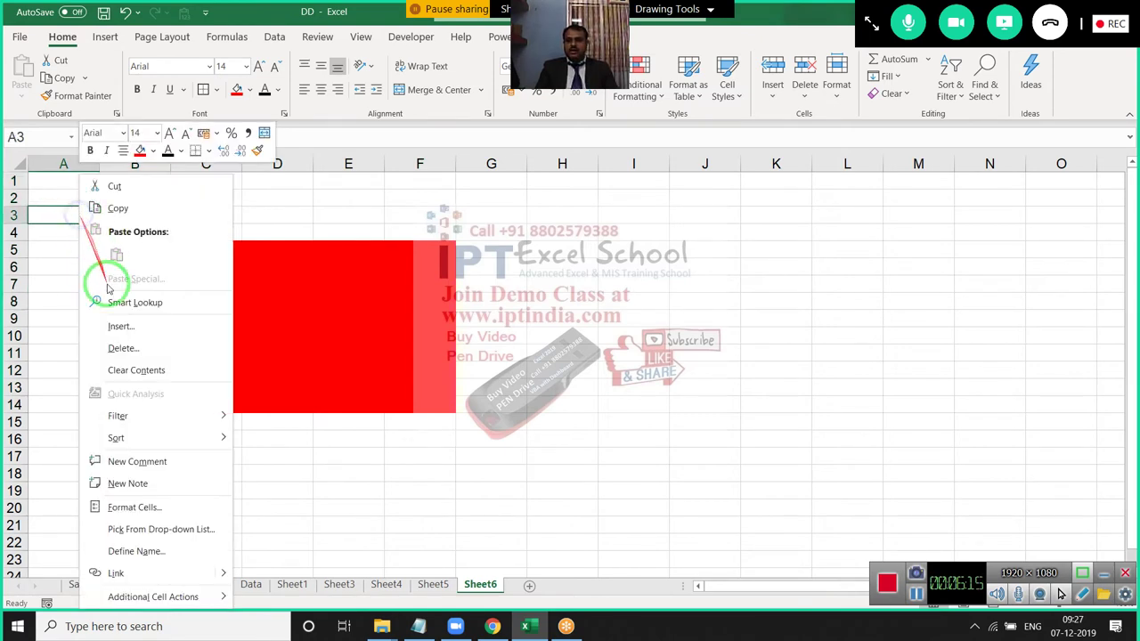
{"action": "left_click", "coordinate": [151, 504]}
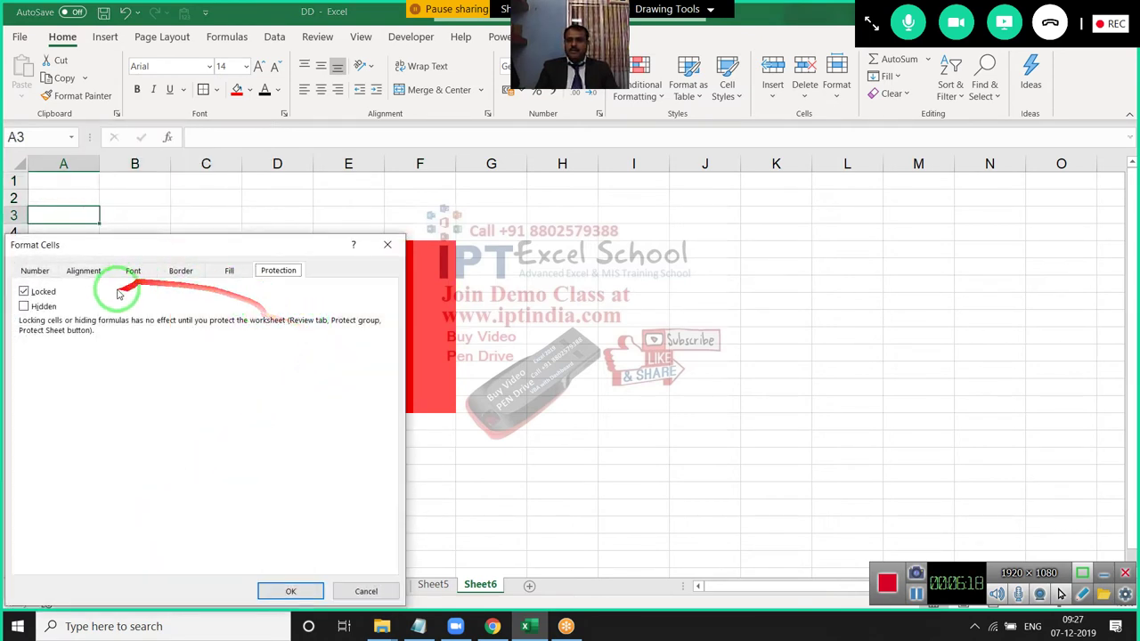
{"action": "key", "text": "Escape"}
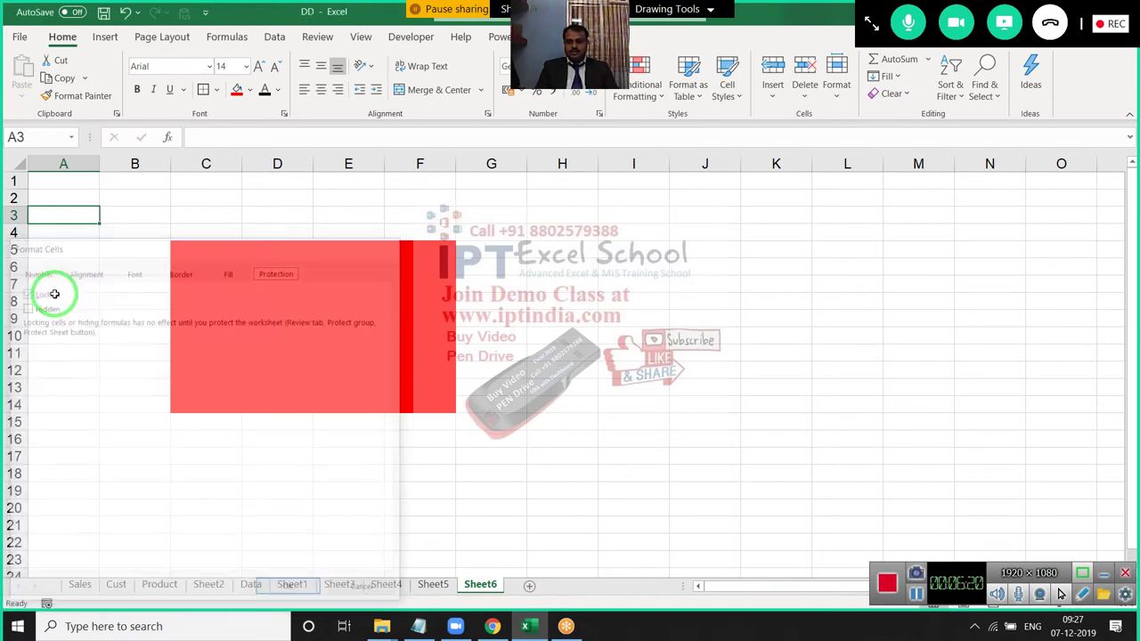
- Clear the Locked protection setting for every cell on Sheet6
{"action": "left_click", "coordinate": [14, 170]}
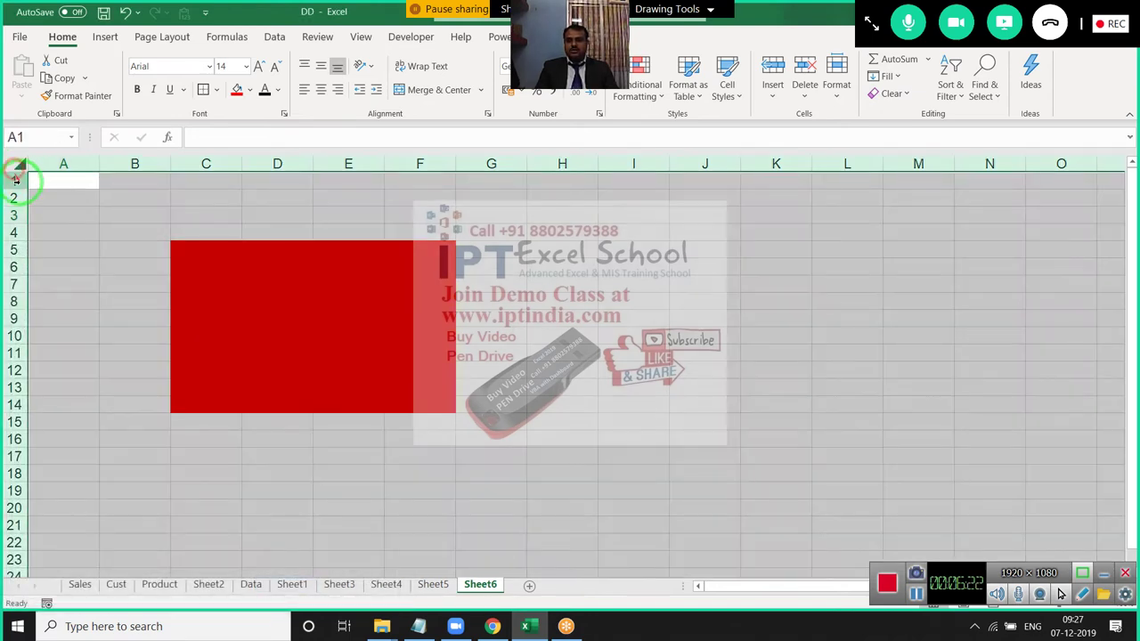
{"action": "right_click", "coordinate": [133, 238]}
{"action": "left_click", "coordinate": [187, 435]}
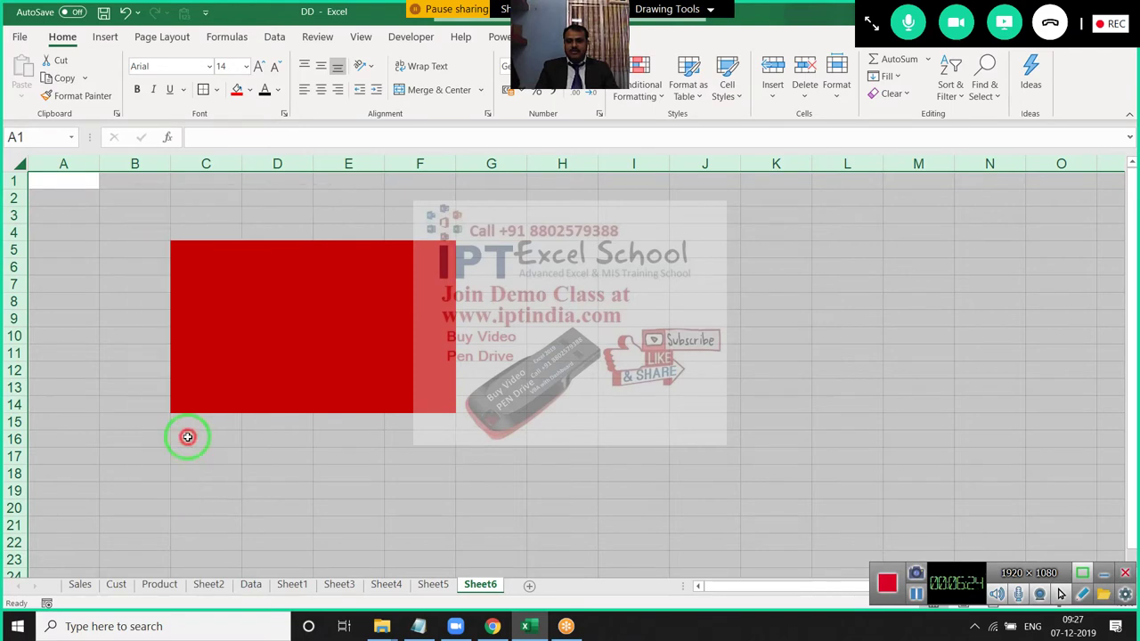
{"action": "left_click", "coordinate": [49, 293]}
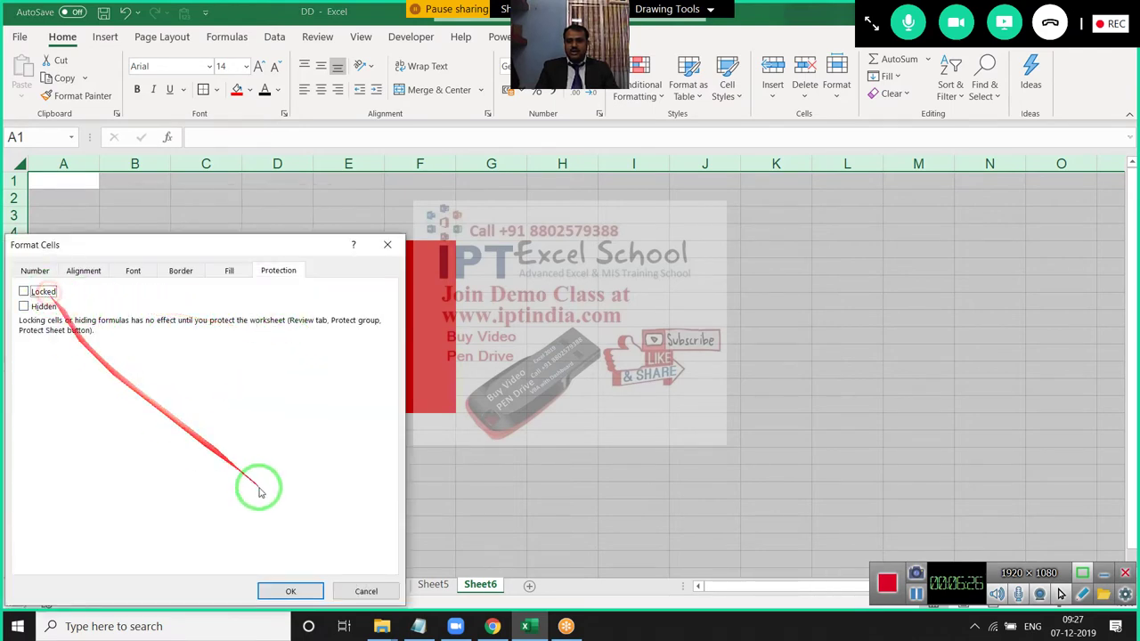
{"action": "left_click", "coordinate": [291, 591]}
{"action": "left_click", "coordinate": [230, 458]}
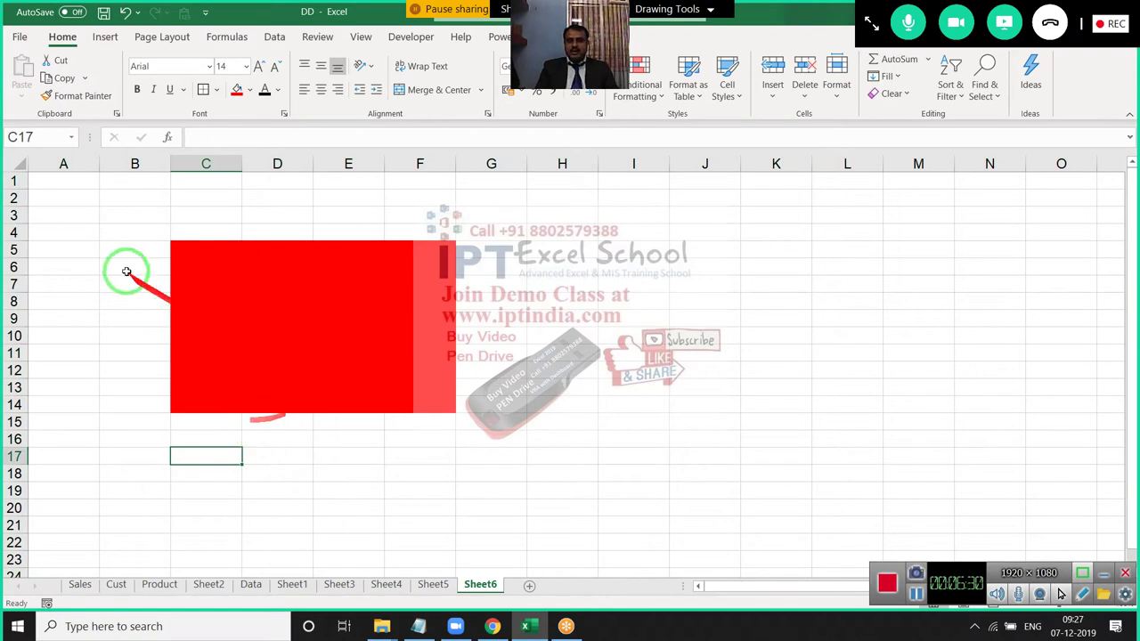
- Keep the red block C5:F14 marked Locked in Format Cells protection settings
{"action": "left_click_drag", "start_coordinate": [92, 247], "coordinate": [464, 463]}
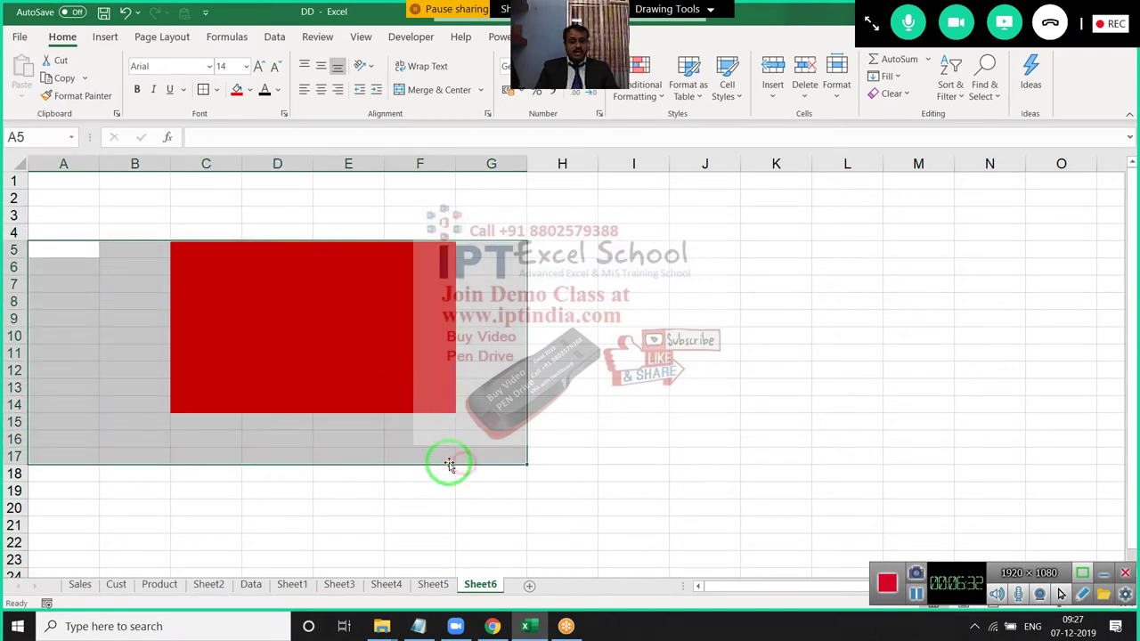
{"action": "left_click", "coordinate": [405, 506]}
{"action": "left_click_drag", "start_coordinate": [201, 249], "coordinate": [408, 400]}
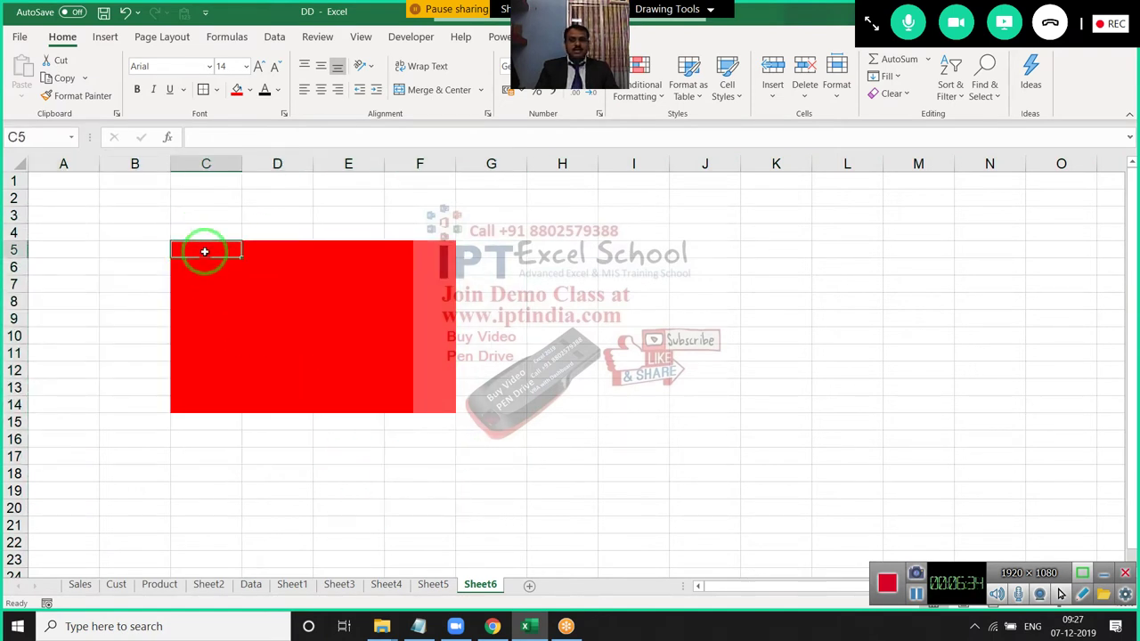
{"action": "right_click", "coordinate": [407, 400]}
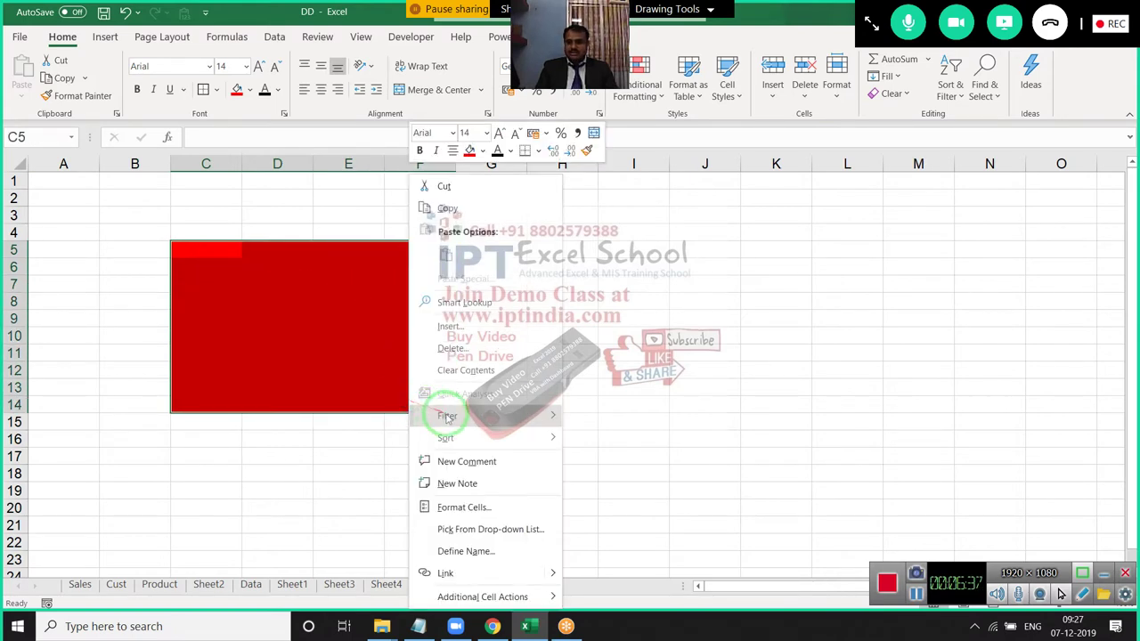
{"action": "left_click", "coordinate": [472, 510]}
{"action": "left_click", "coordinate": [302, 291]}
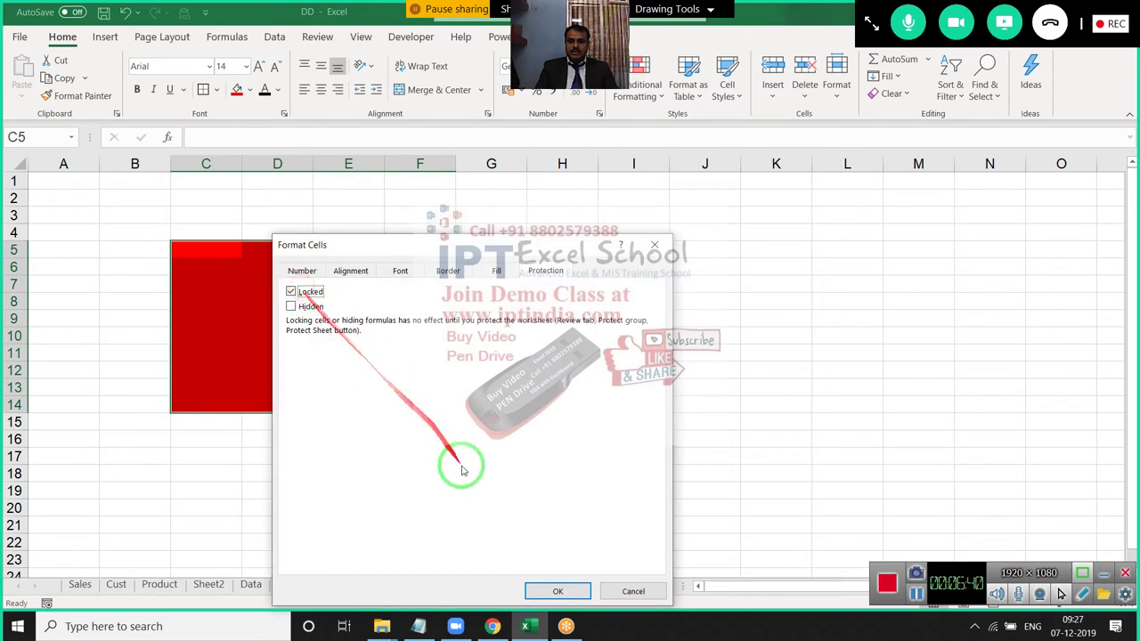
{"action": "left_click", "coordinate": [550, 592]}
{"action": "left_click", "coordinate": [379, 475]}
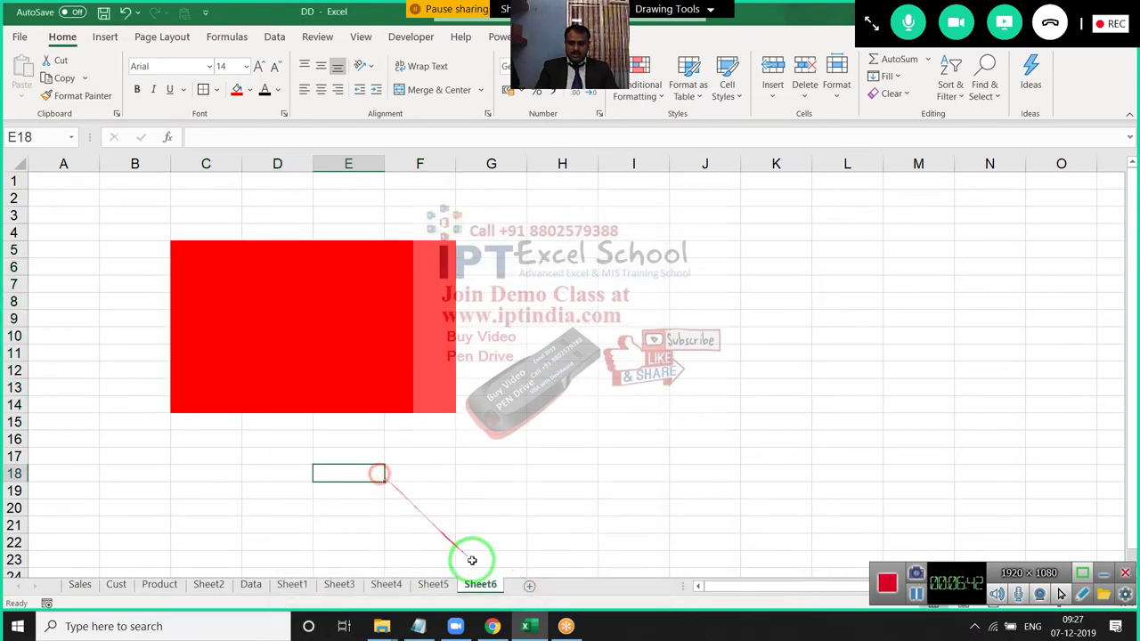
- Protect Sheet6 with a password, entering and confirming it
{"action": "right_click", "coordinate": [480, 585]}
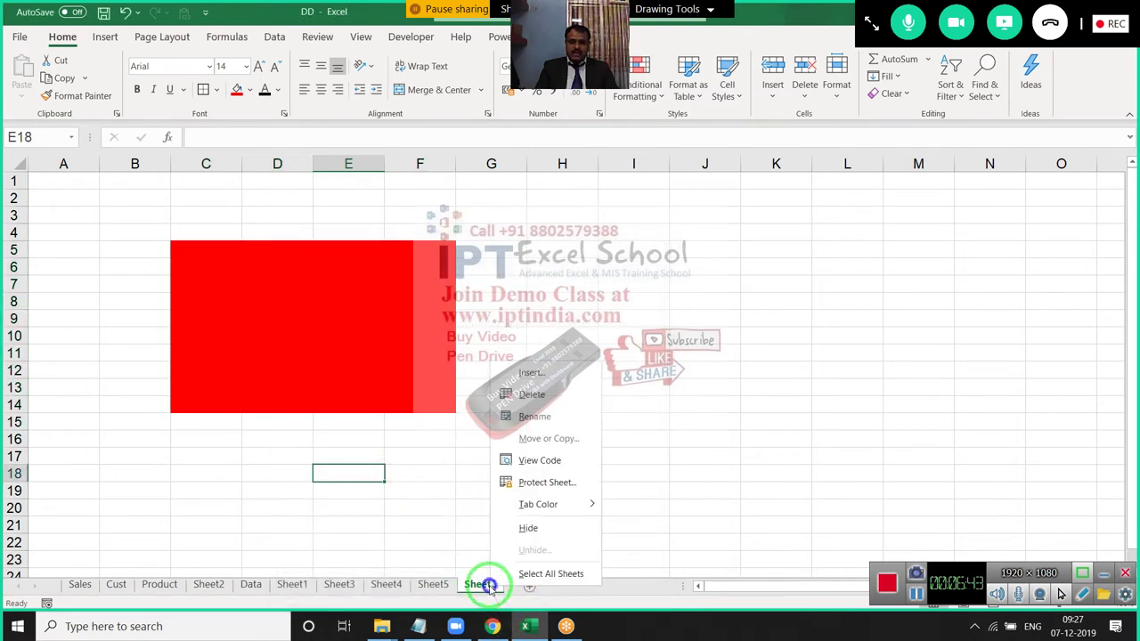
{"action": "left_click", "coordinate": [543, 482]}
{"action": "key", "text": "Return"}
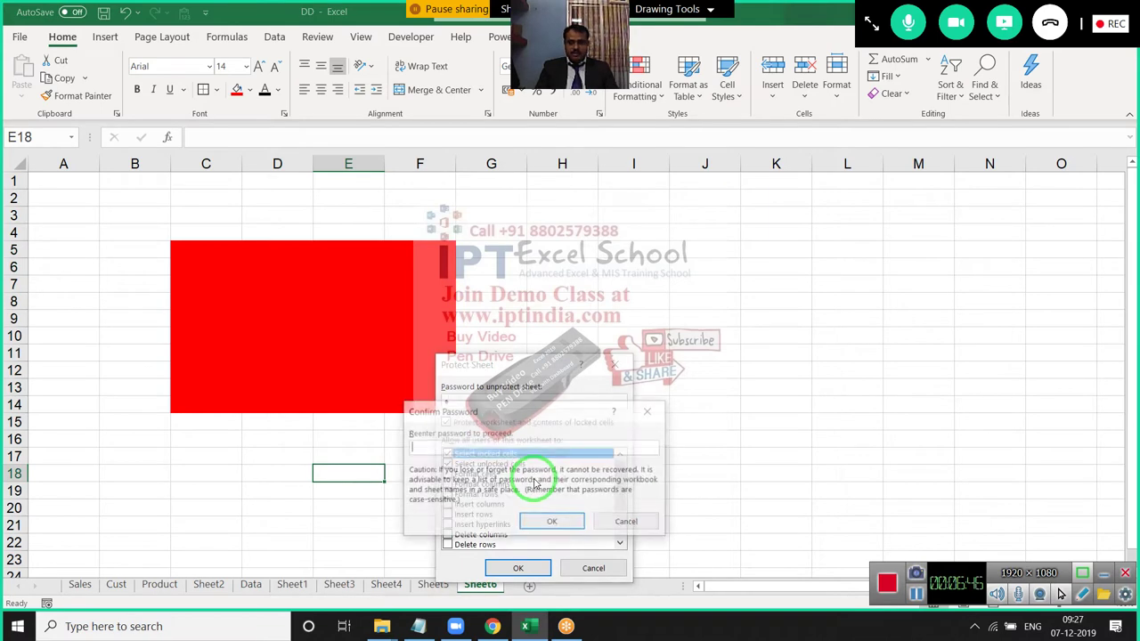
{"action": "type", "text": "1"}
{"action": "key", "text": "Return"}
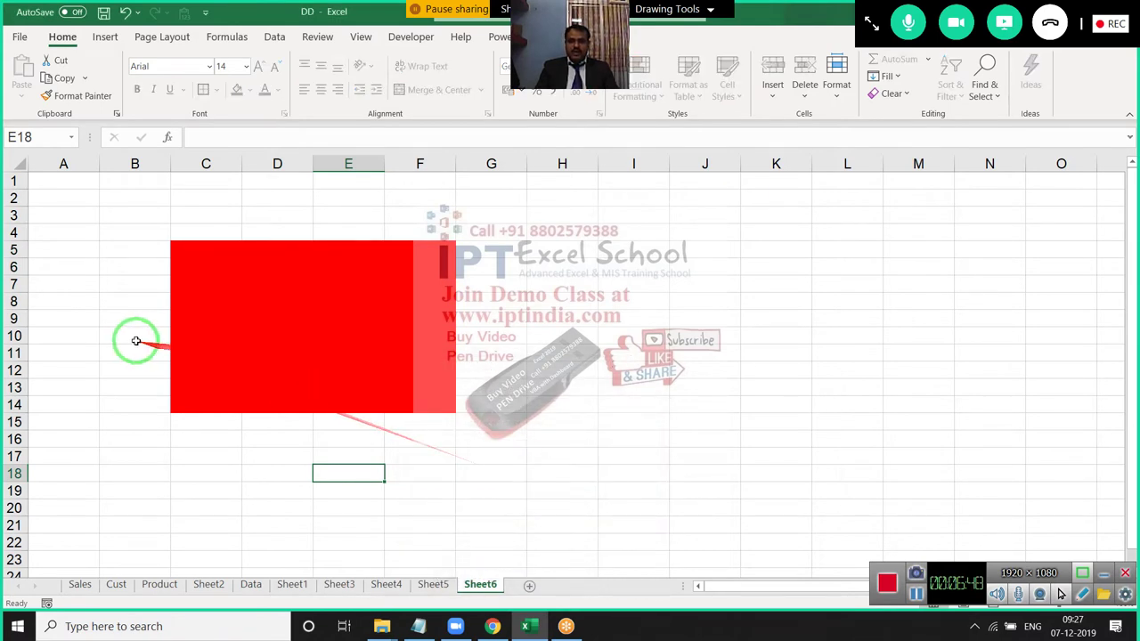
{"action": "left_click", "coordinate": [134, 386]}
- Enter sdf in B13, then confirm D11 in the red block refuses editing
{"action": "type", "text": "sdf"}
{"action": "left_click", "coordinate": [282, 353]}
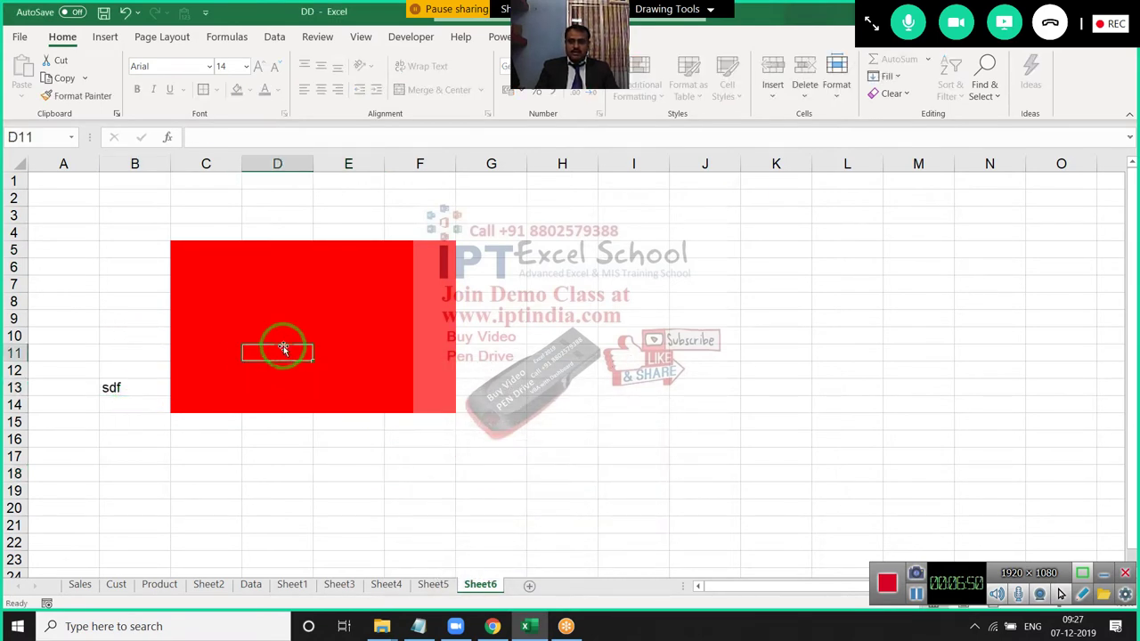
{"action": "double_click", "coordinate": [284, 352]}
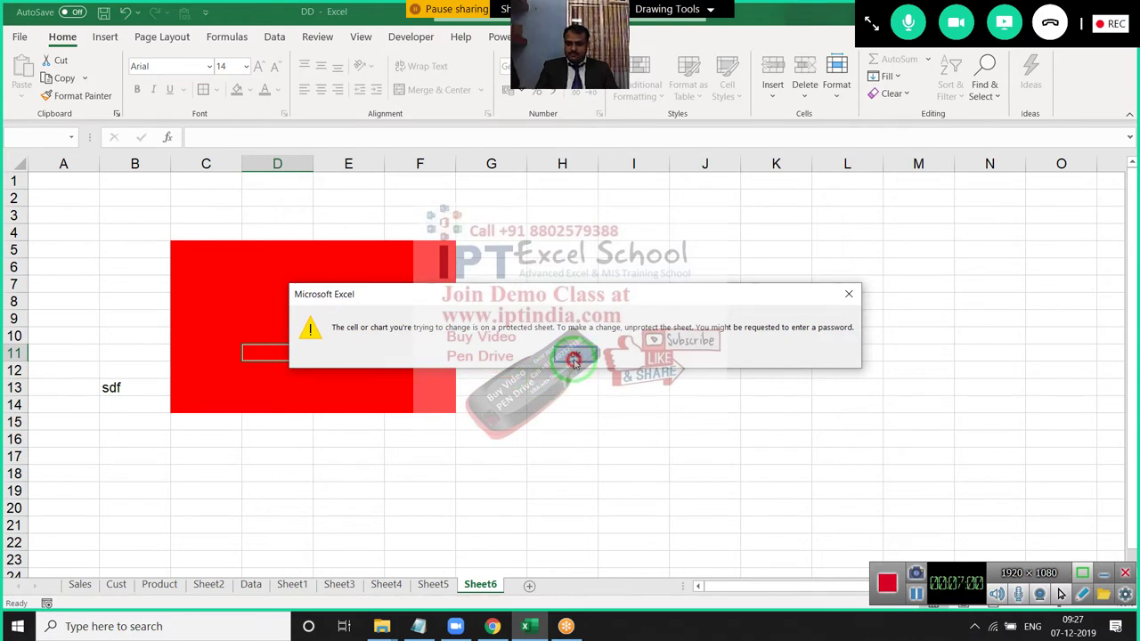
{"action": "left_click", "coordinate": [574, 359]}
{"action": "left_click", "coordinate": [574, 358]}
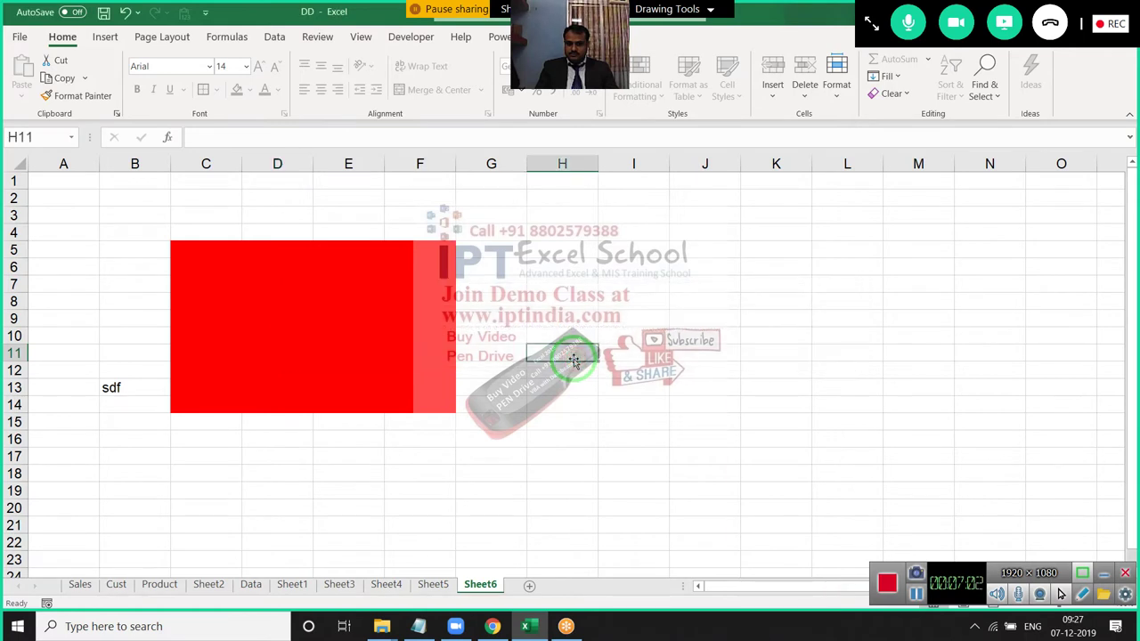
- Confirm F11 in the red block is also locked against editing
{"action": "left_click", "coordinate": [399, 340]}
{"action": "left_click", "coordinate": [401, 357]}
{"action": "left_click", "coordinate": [403, 365]}
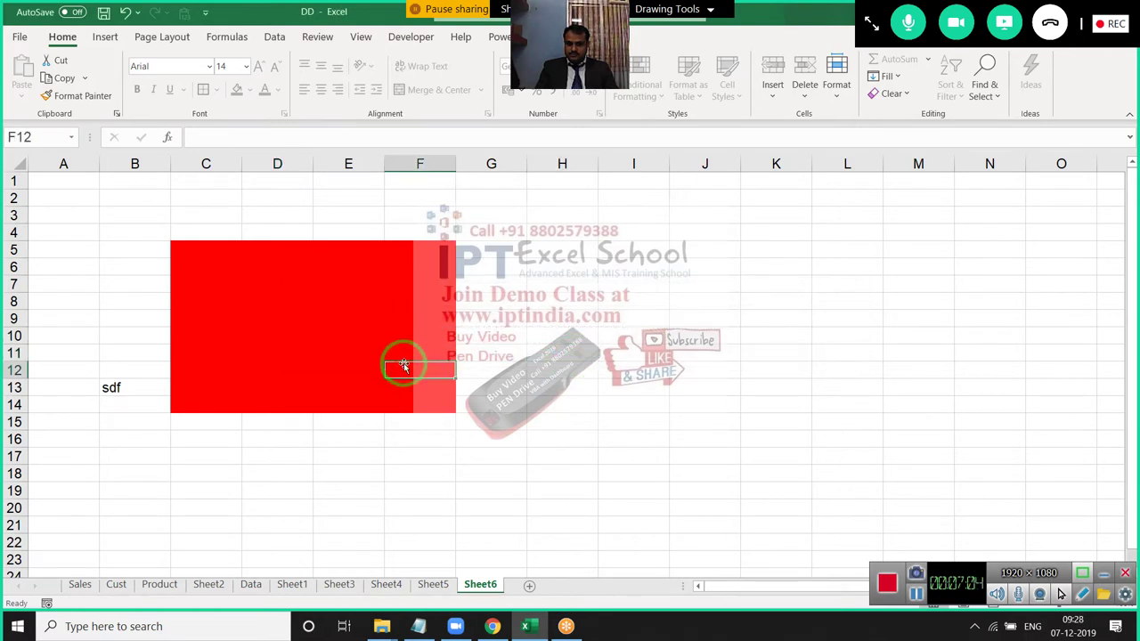
{"action": "left_click", "coordinate": [400, 356]}
{"action": "double_click", "coordinate": [400, 355]}
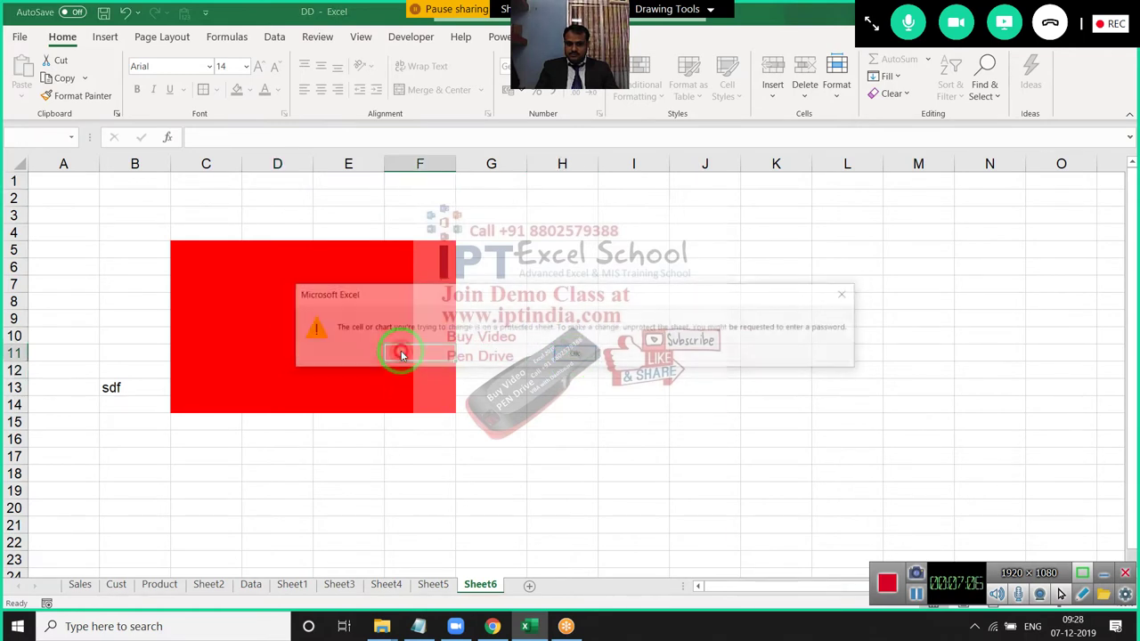
{"action": "key", "text": "Return"}
{"action": "left_click", "coordinate": [307, 382]}
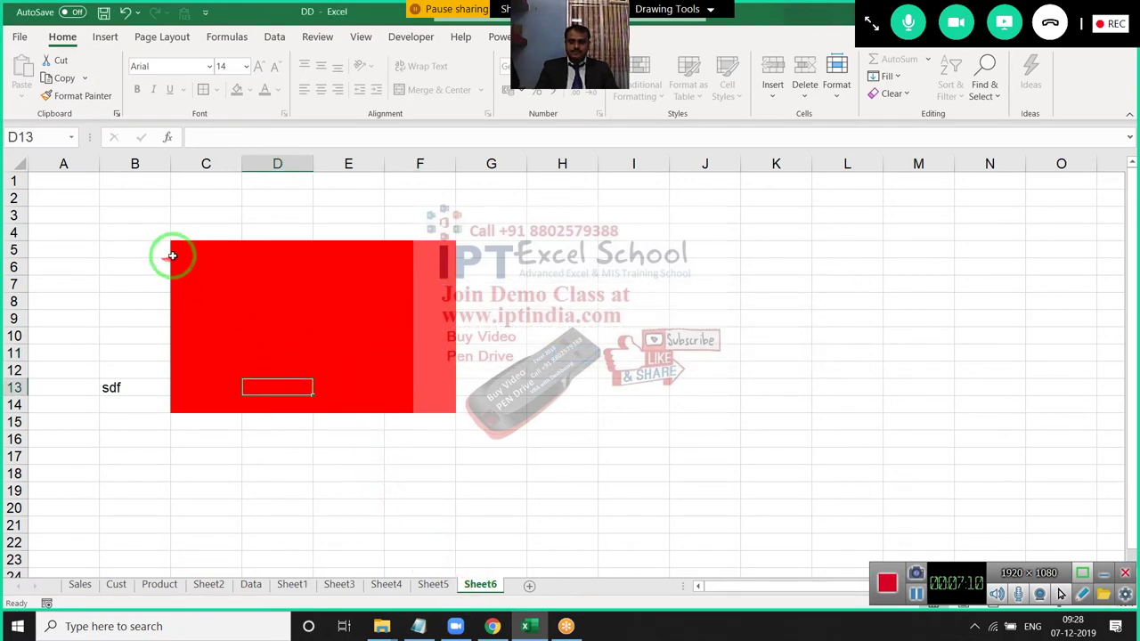
{"action": "left_click_drag", "start_coordinate": [134, 233], "coordinate": [539, 422]}
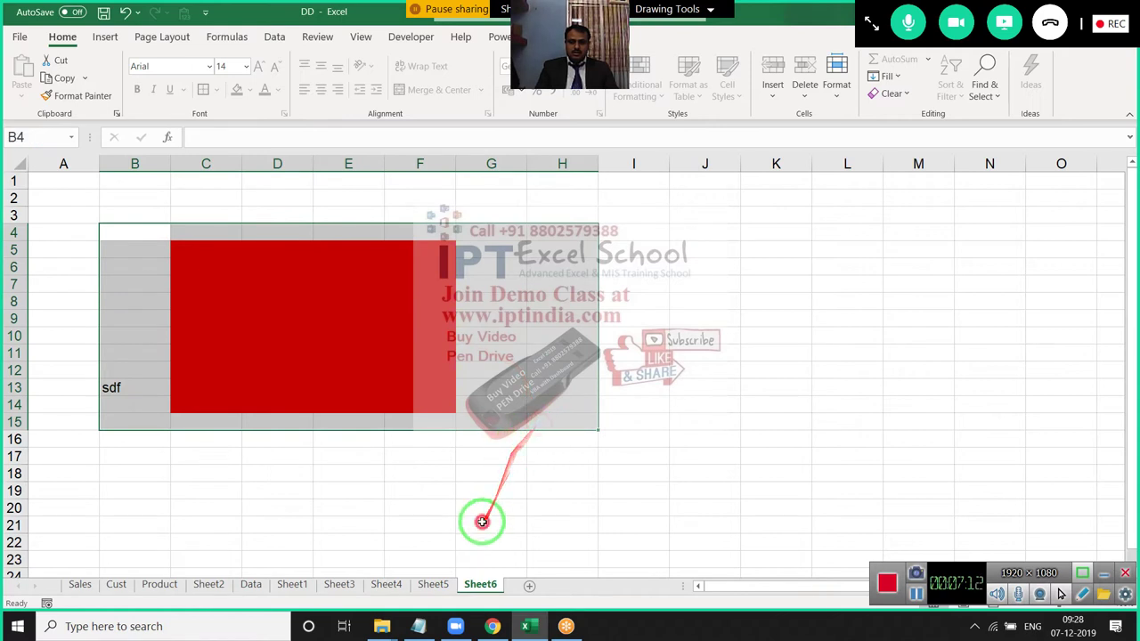
{"action": "left_click", "coordinate": [482, 522]}
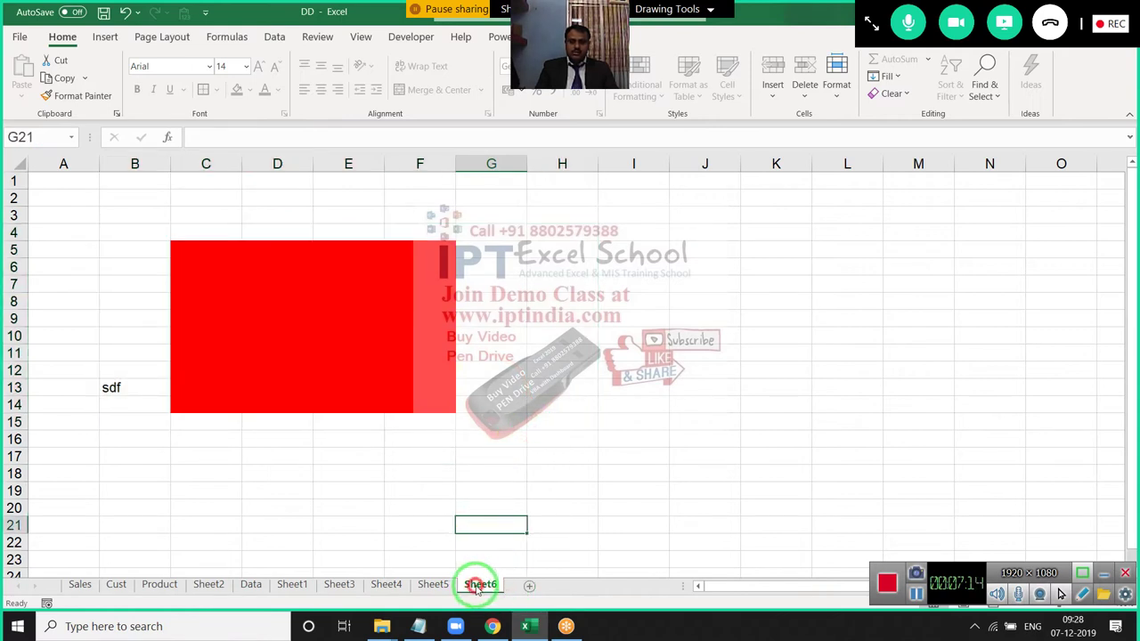
- Add Sheet7 with headings Name, Qty and Amt in A1:C1
{"action": "left_click", "coordinate": [528, 588]}
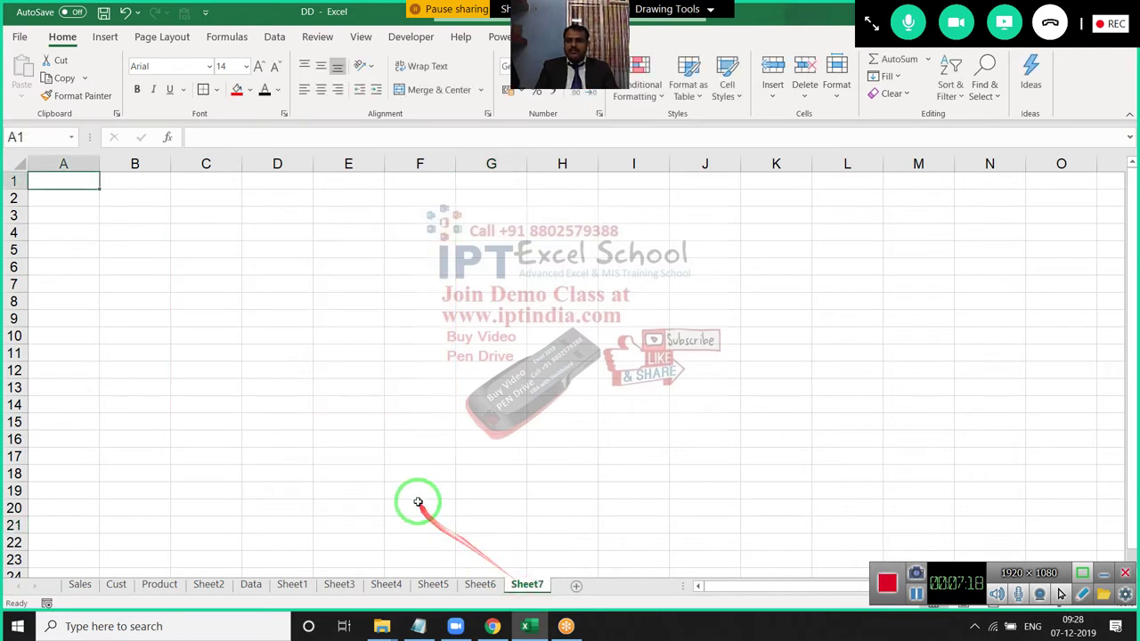
{"action": "type", "text": "Nam"}
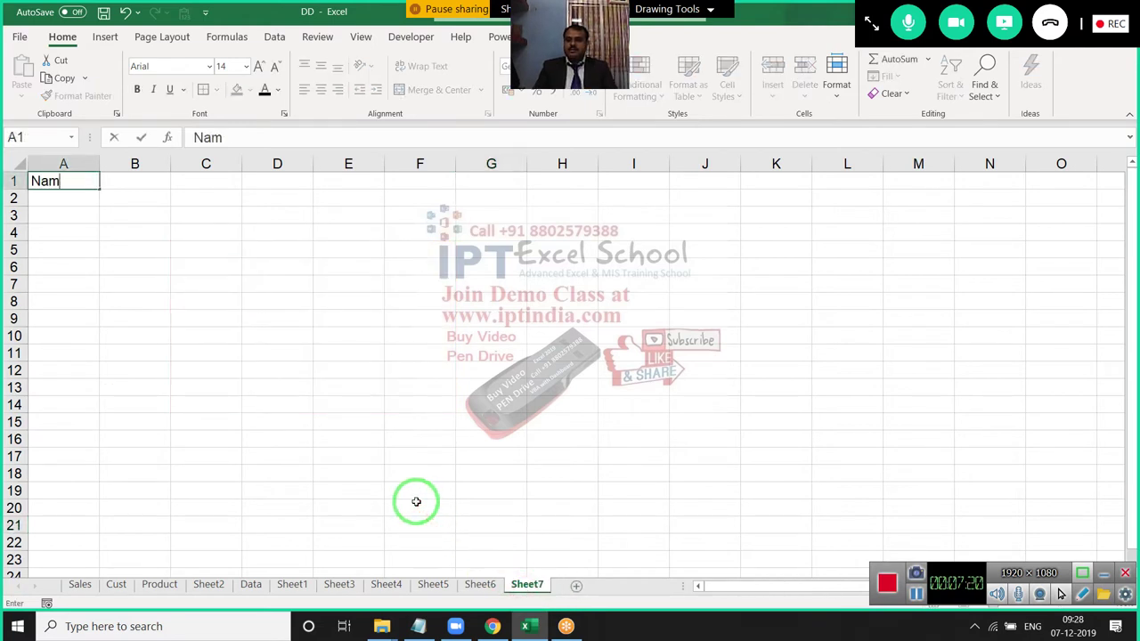
{"action": "type", "text": "e"}
{"action": "key", "text": "Tab"}
{"action": "type", "text": "Ro"}
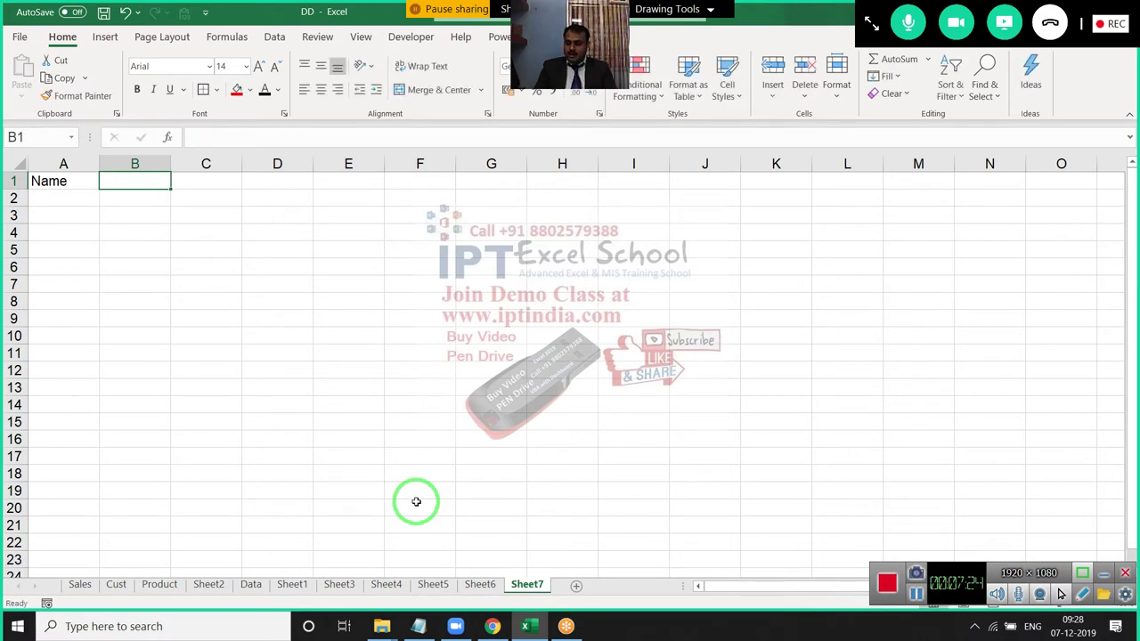
{"action": "type", "text": "Qty"}
{"action": "key", "text": "Tab"}
{"action": "type", "text": "A"}
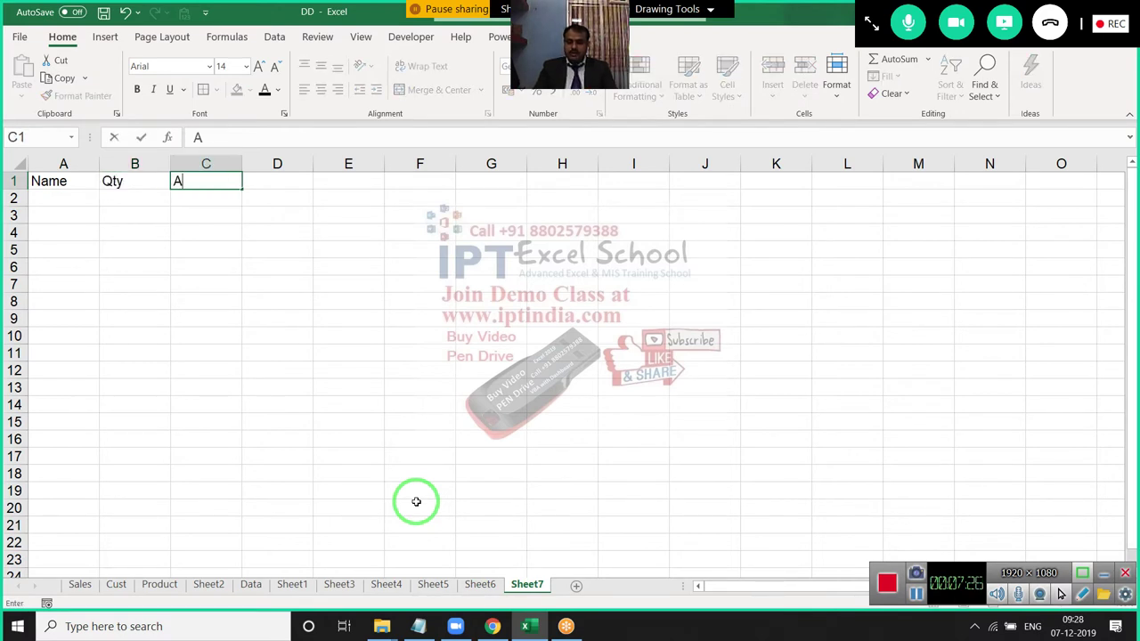
{"action": "key", "text": "Tab"}
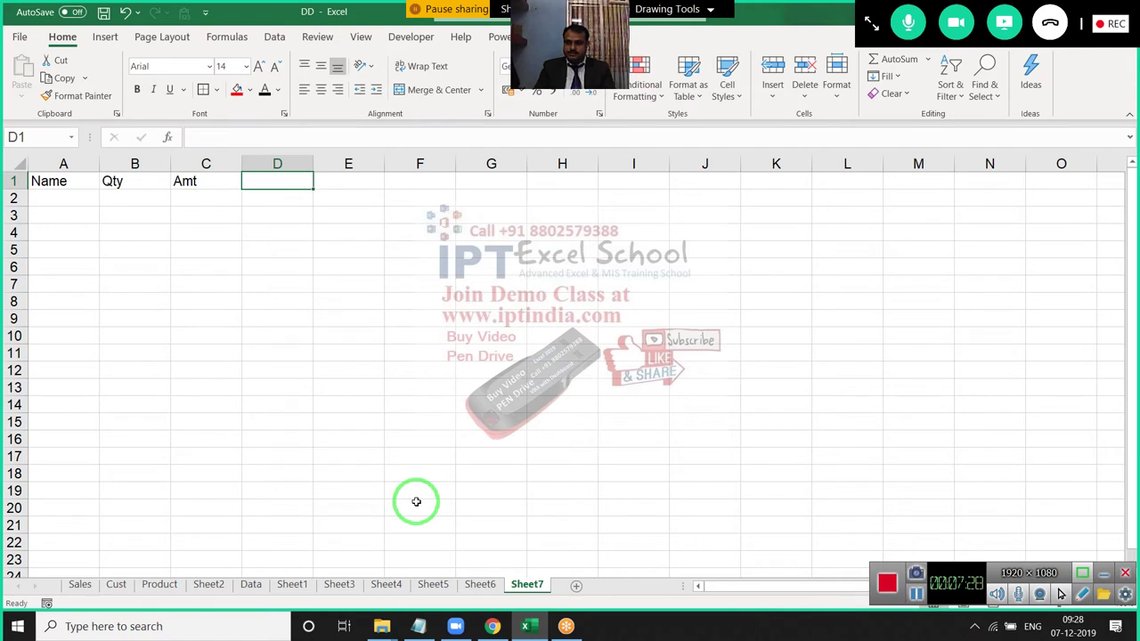
- Change C1 to MRP and add Amt, Com, Tax and Total in D1:G1
{"action": "key", "text": "Left"}
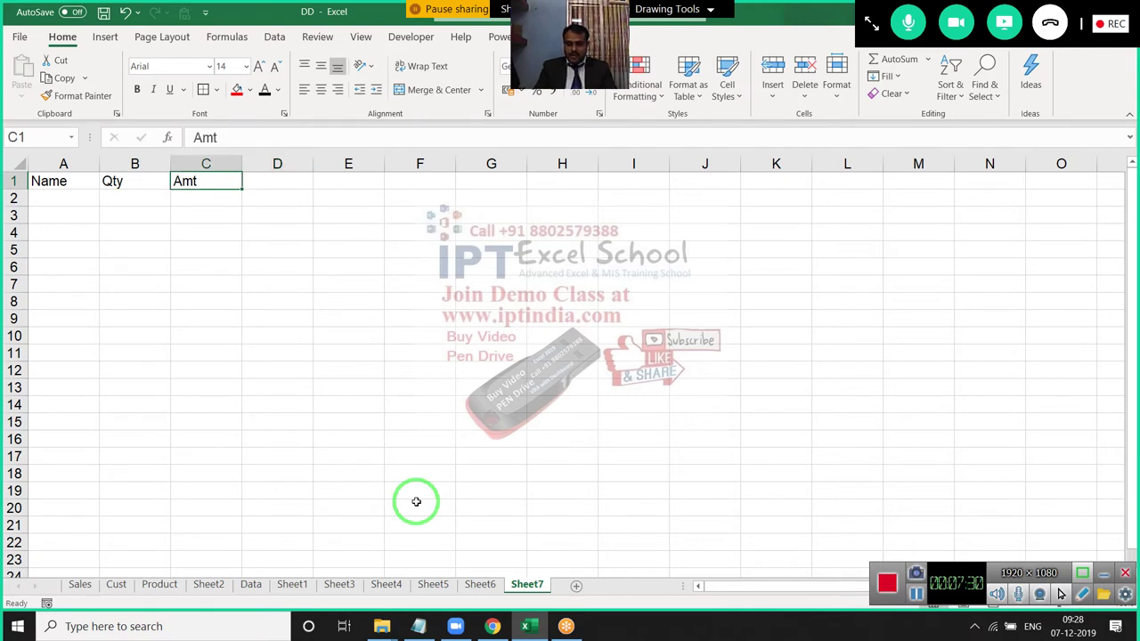
{"action": "type", "text": "MRP"}
{"action": "key", "text": "Tab"}
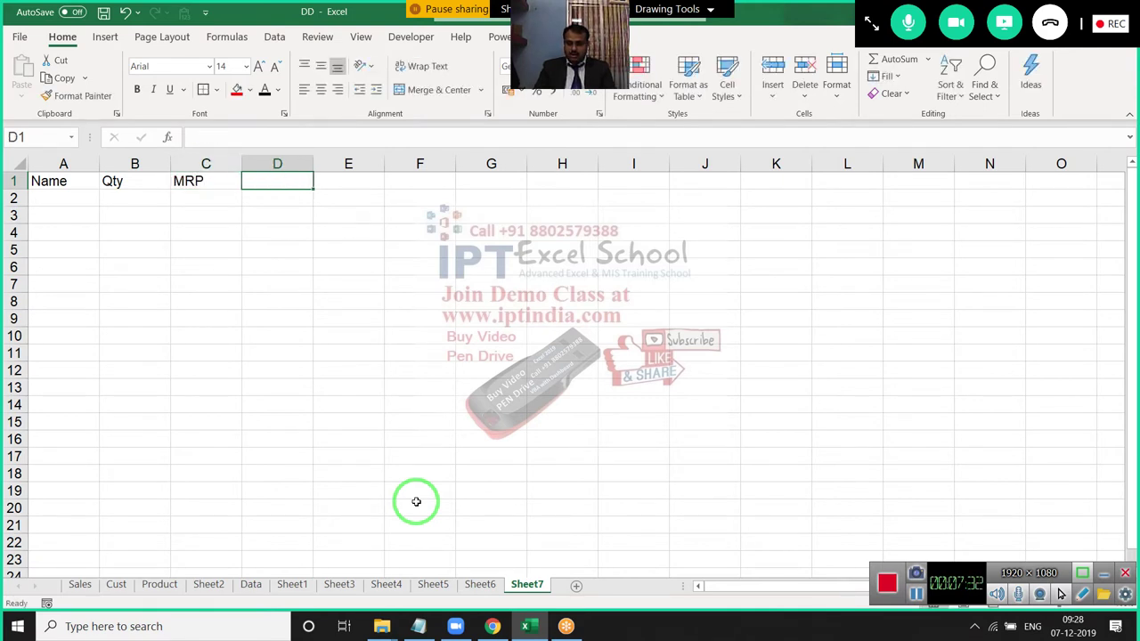
{"action": "type", "text": "Amt"}
{"action": "key", "text": "Tab"}
{"action": "type", "text": "C"}
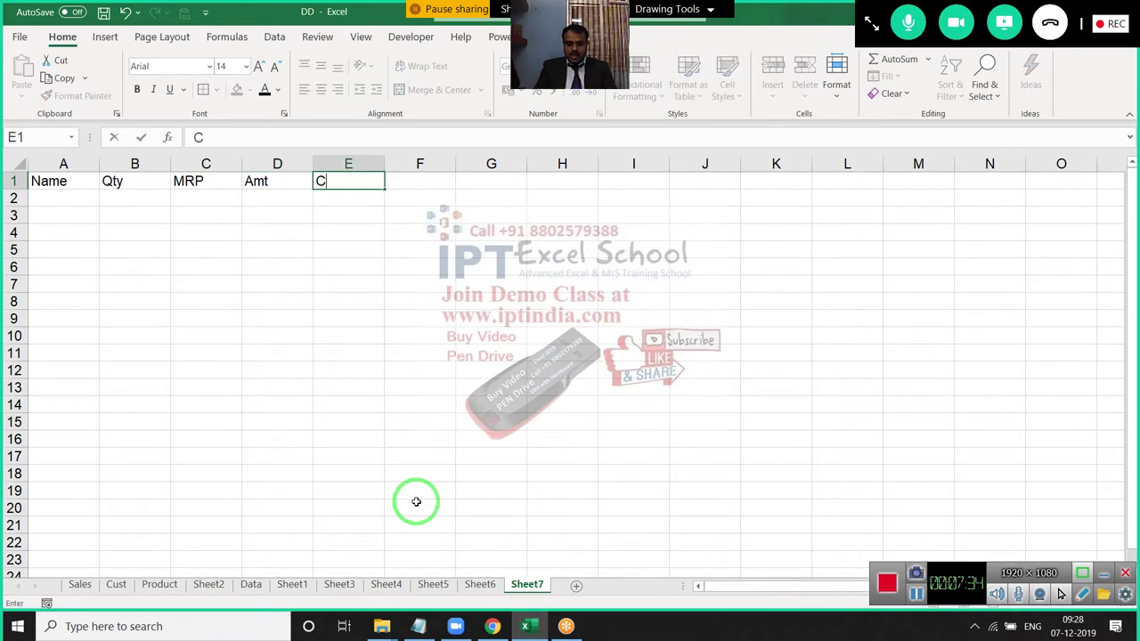
{"action": "key", "text": "Tab"}
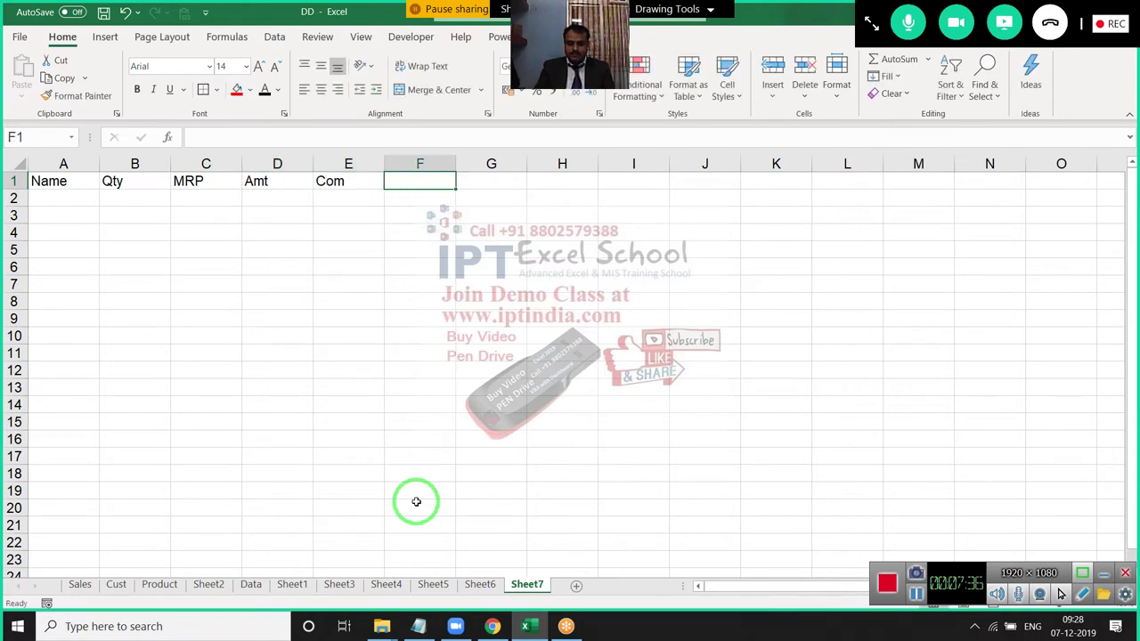
{"action": "type", "text": "Tax"}
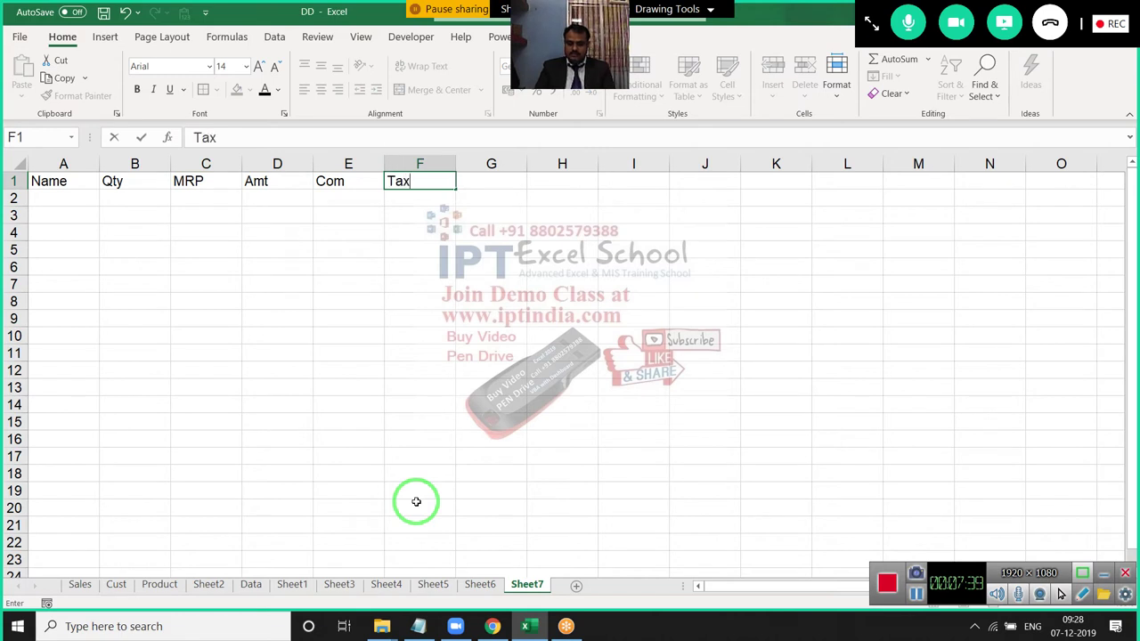
{"action": "key", "text": "Tab"}
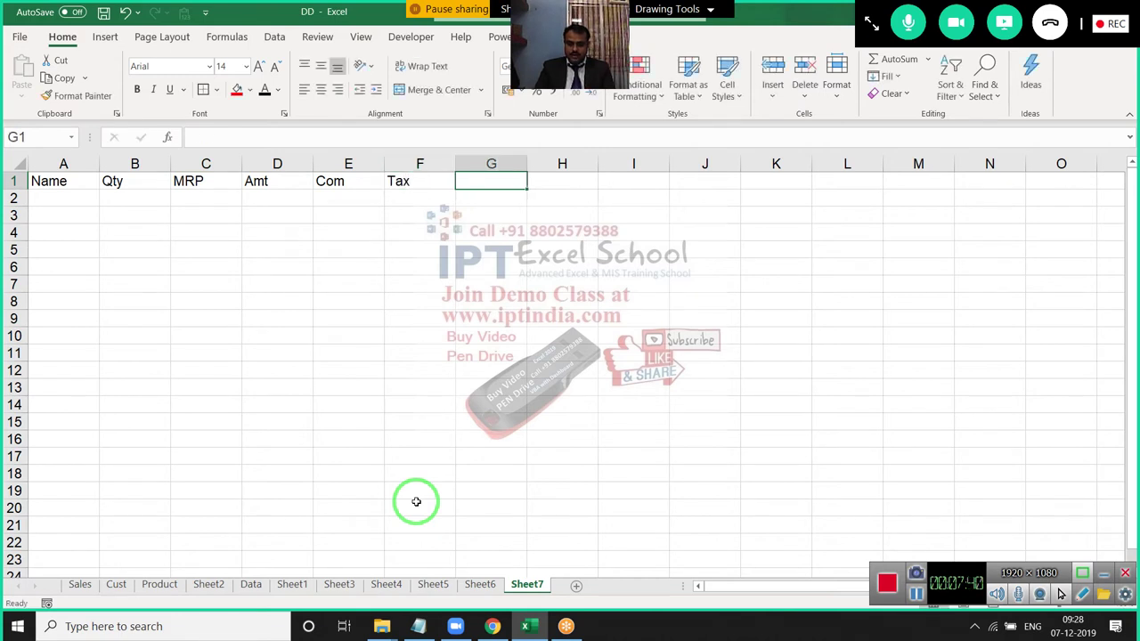
{"action": "type", "text": "Total"}
{"action": "key", "text": "Return"}
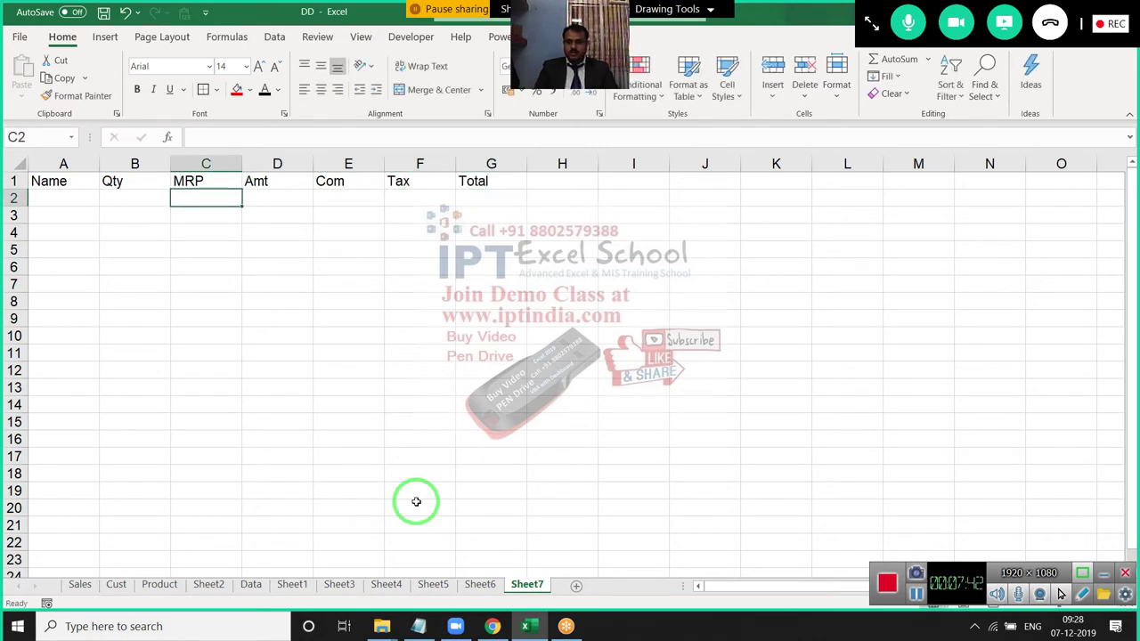
{"action": "key", "text": "Right"}
- Enter the Amt formula =B2*C2 in D2
{"action": "type", "text": "="}
{"action": "key", "text": "Left"}
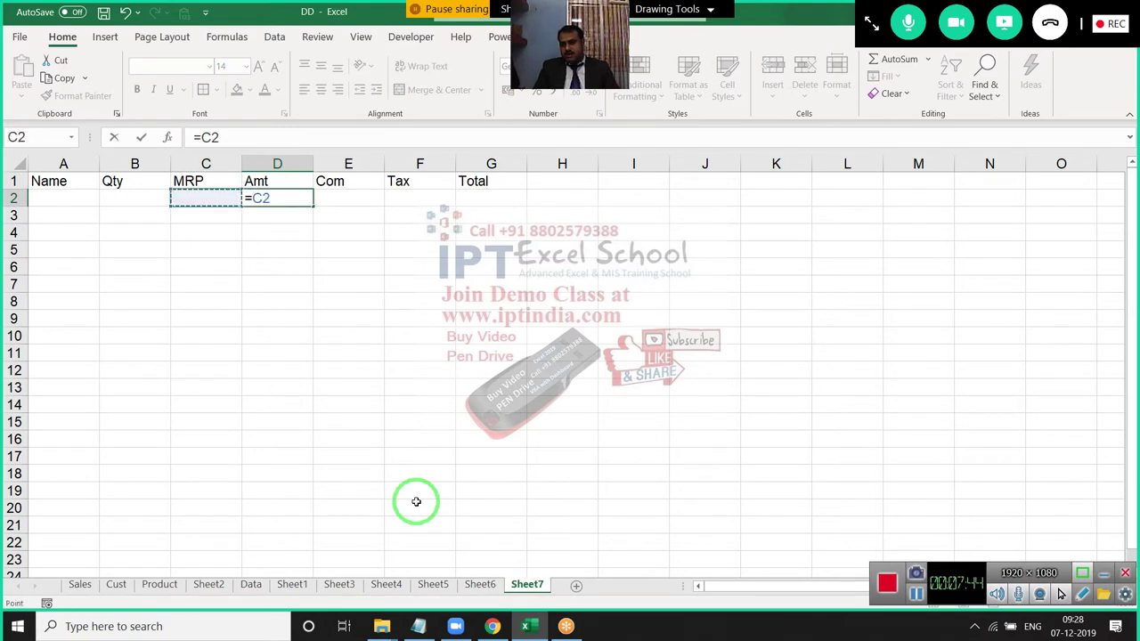
{"action": "key", "text": "Left"}
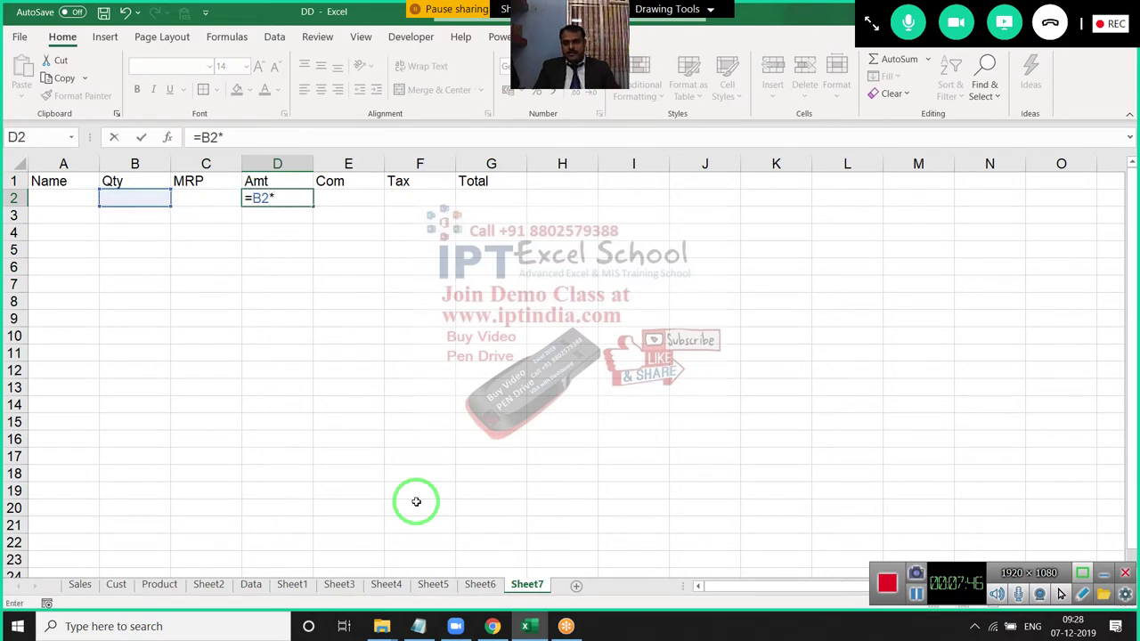
{"action": "key", "text": "Left"}
{"action": "key", "text": "Return"}
{"action": "key", "text": "Right"}
{"action": "key", "text": "Up"}
- Add Com =D2*2% in E2 and Tax =D2*18% in F2
{"action": "type", "text": "="}
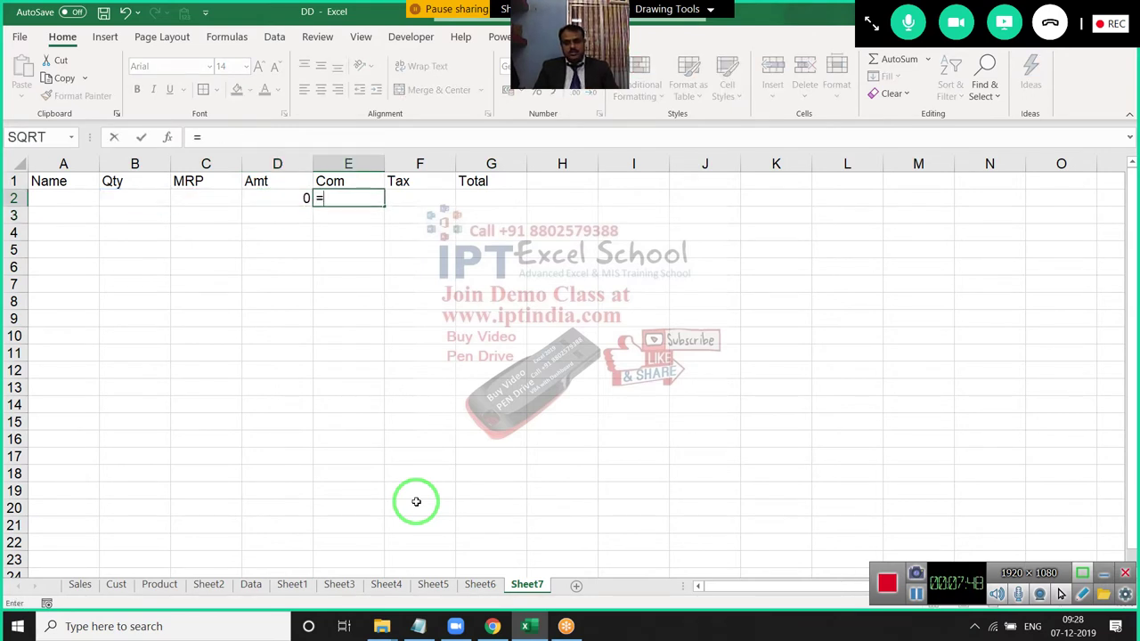
{"action": "key", "text": "Left"}
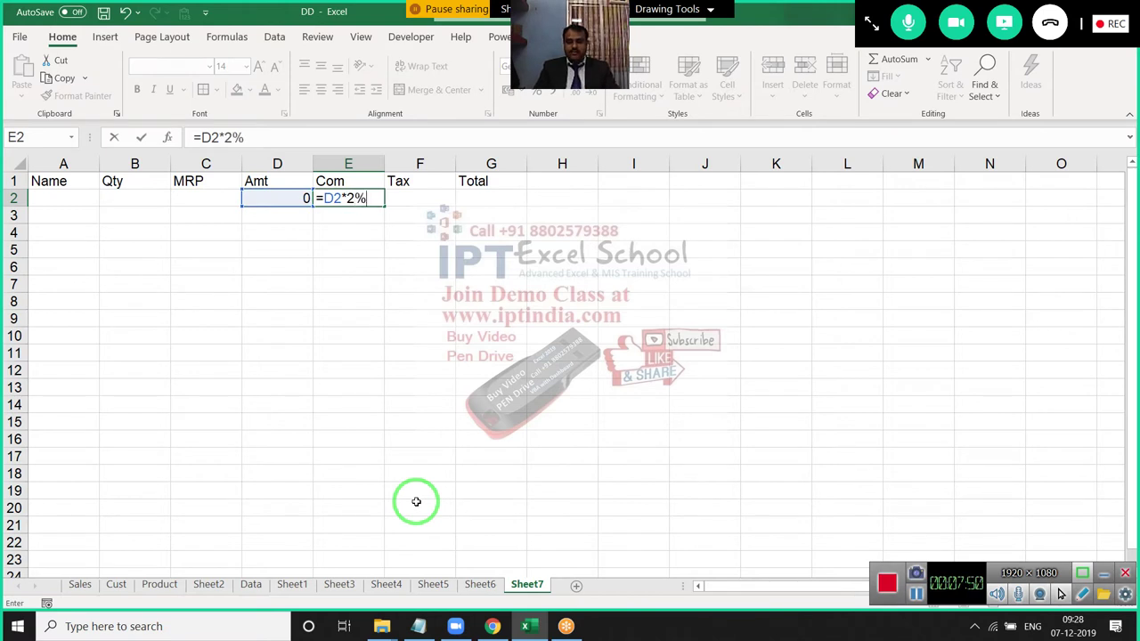
{"action": "key", "text": "Return"}
{"action": "key", "text": "Up"}
{"action": "key", "text": "Right"}
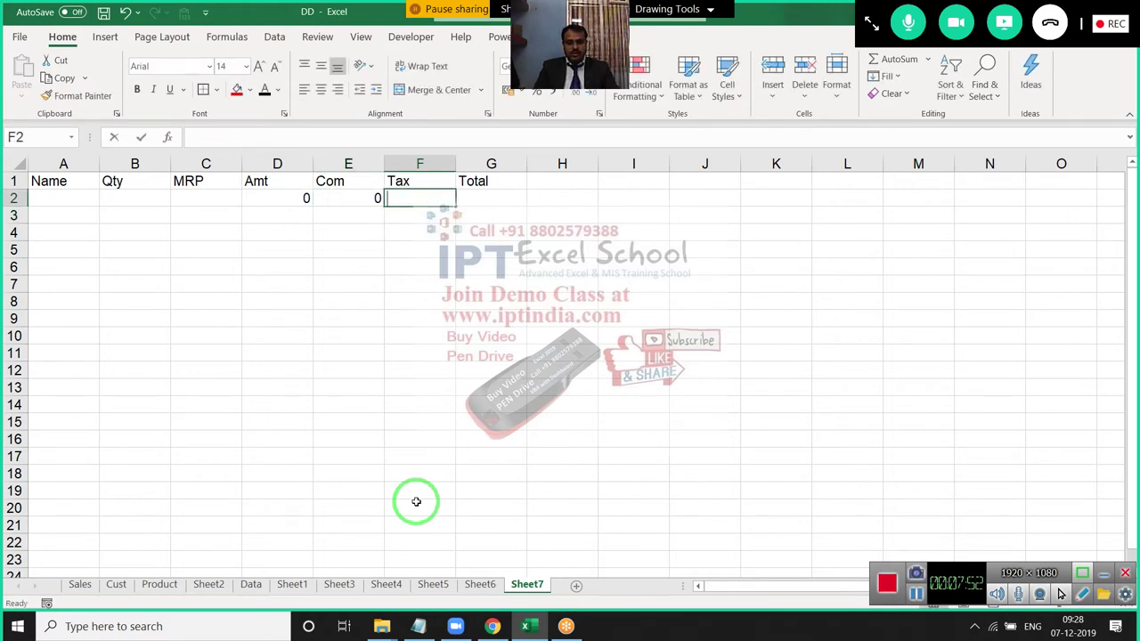
{"action": "type", "text": "="}
{"action": "key", "text": "Left"}
{"action": "key", "text": "Left"}
{"action": "type", "text": "*"}
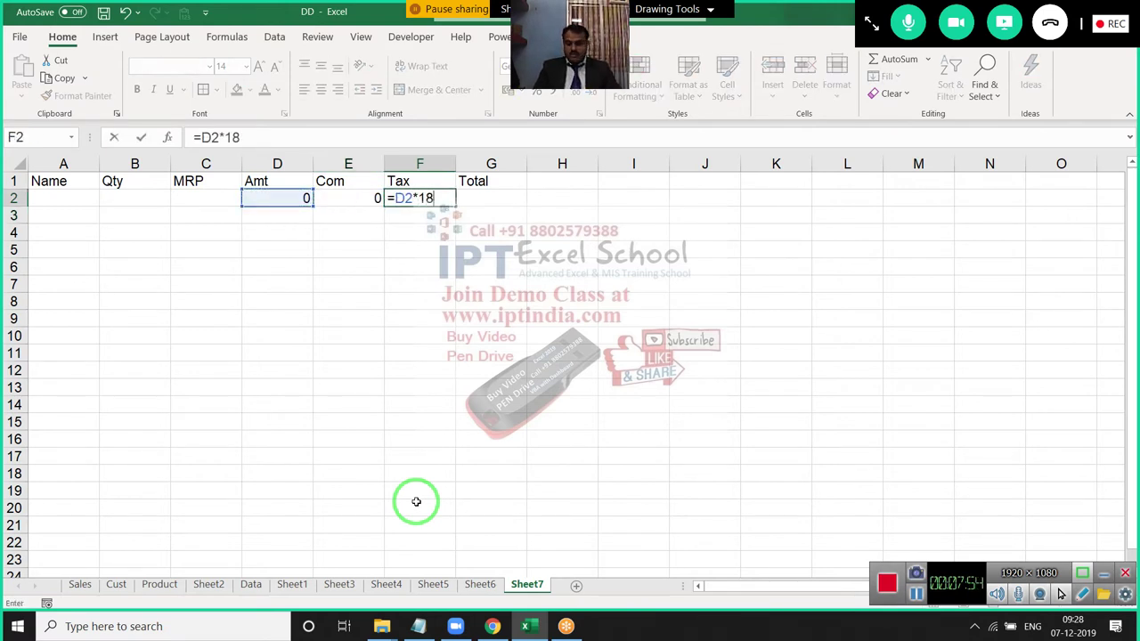
{"action": "type", "text": "%"}
{"action": "key", "text": "Return"}
{"action": "key", "text": "Up"}
- Put =SUM(D2:F2) in G2 and fill D2:G2 down to row 17
{"action": "key", "text": "Right"}
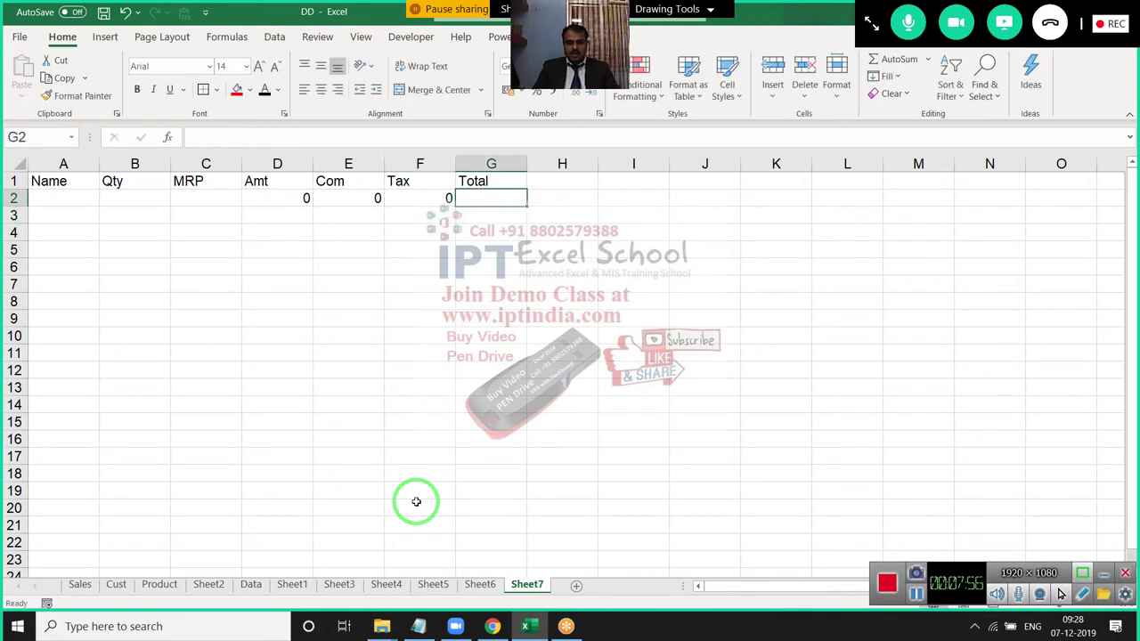
{"action": "key", "text": "alt+equal"}
{"action": "key", "text": "Return"}
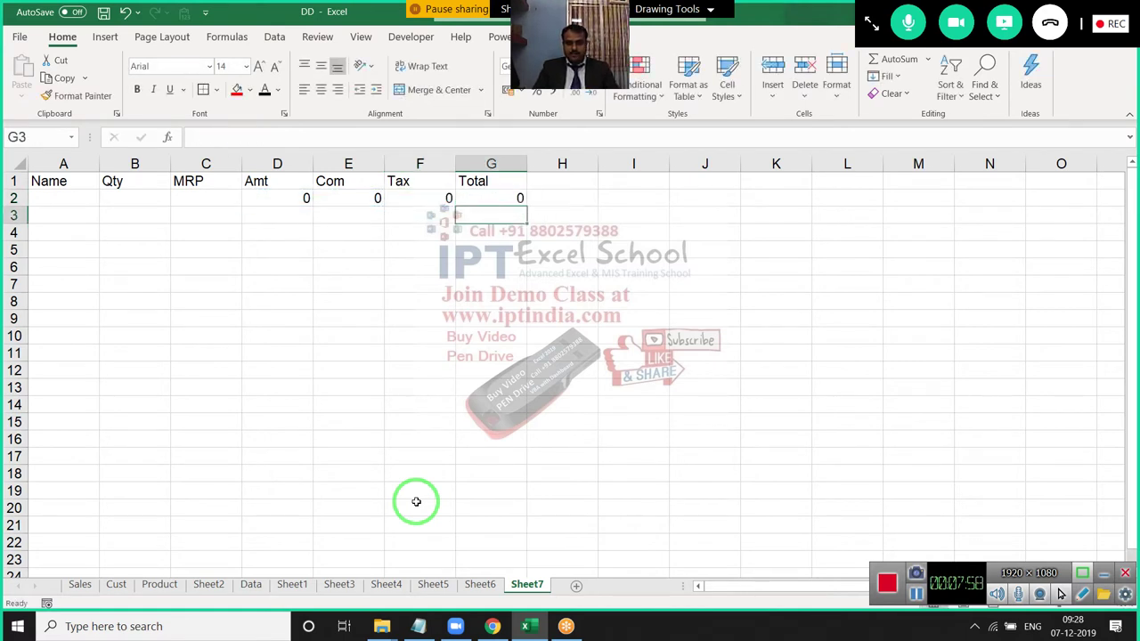
{"action": "key", "text": "Up"}
{"action": "key", "text": "shift+Left"}
{"action": "key", "text": "shift+Left"}
{"action": "key", "text": "shift+Left"}
{"action": "key", "text": "shift+Down"}
{"action": "key", "text": "shift+Down"}
{"action": "key", "text": "shift+Down"}
{"action": "key", "text": "shift+Down"}
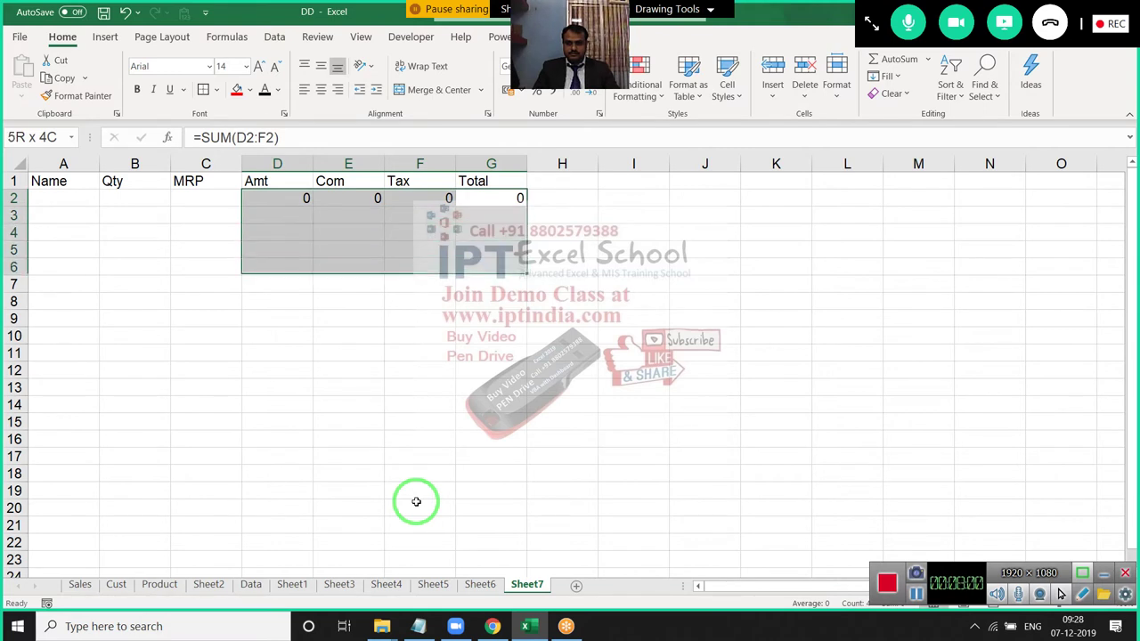
{"action": "key", "text": "shift+Down"}
{"action": "key", "text": "shift+Down"}
{"action": "key", "text": "shift+Down"}
{"action": "key", "text": "shift+Down"}
{"action": "key", "text": "shift+Down"}
{"action": "key", "text": "ctrl+d"}
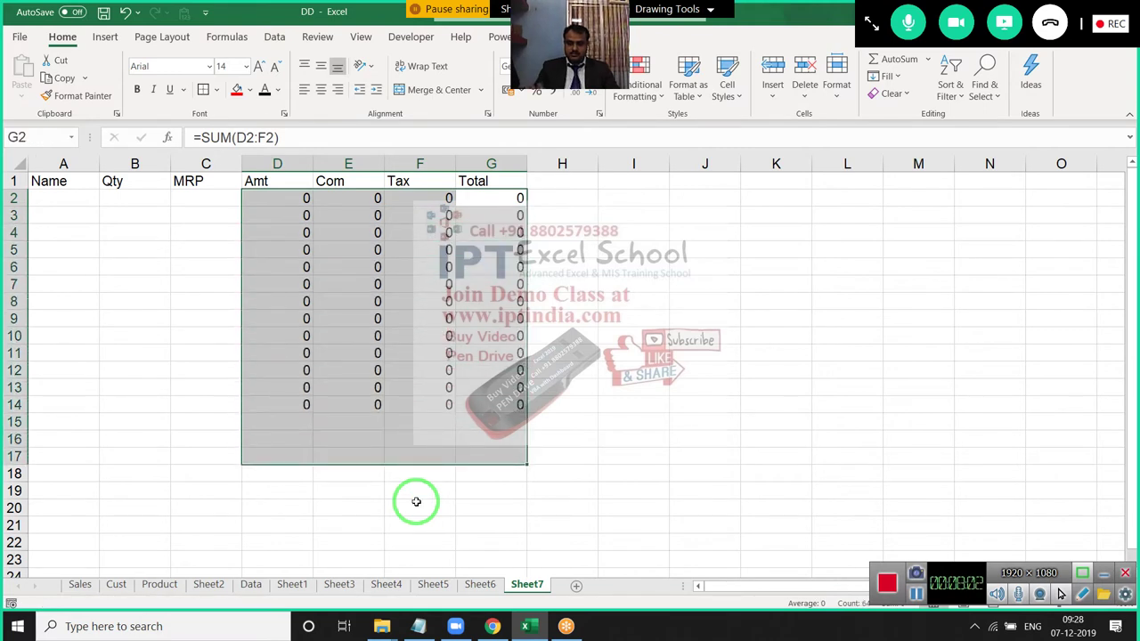
- Add Date and Time headers in H1 and I1
{"action": "key", "text": "Up"}
{"action": "key", "text": "Right"}
{"action": "type", "text": "D"}
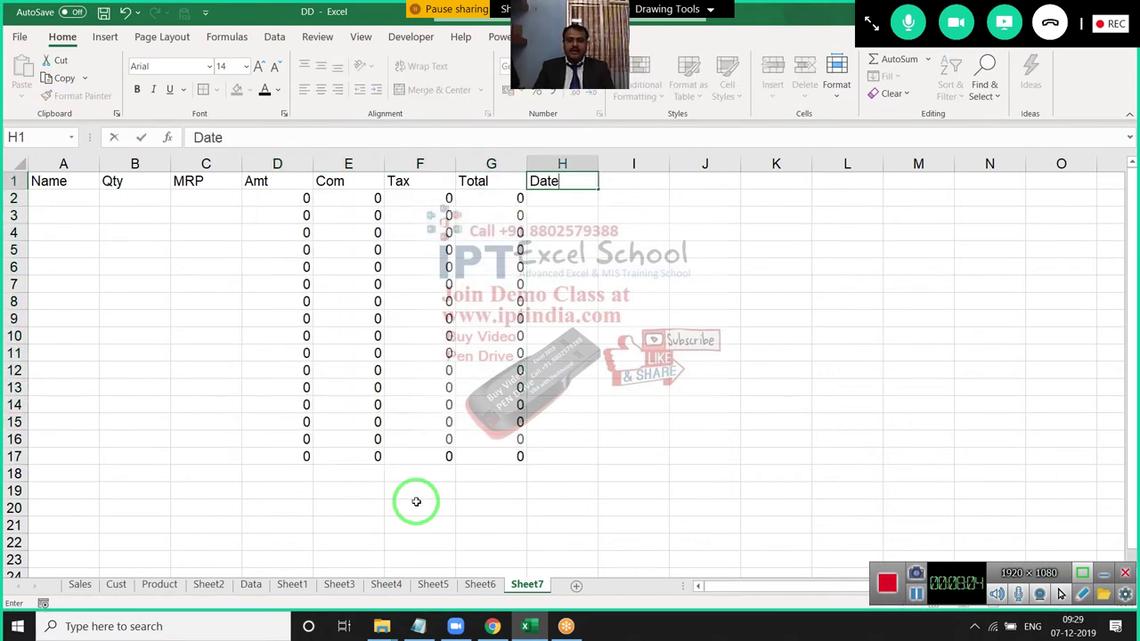
{"action": "key", "text": "Tab"}
{"action": "type", "text": "Ti"}
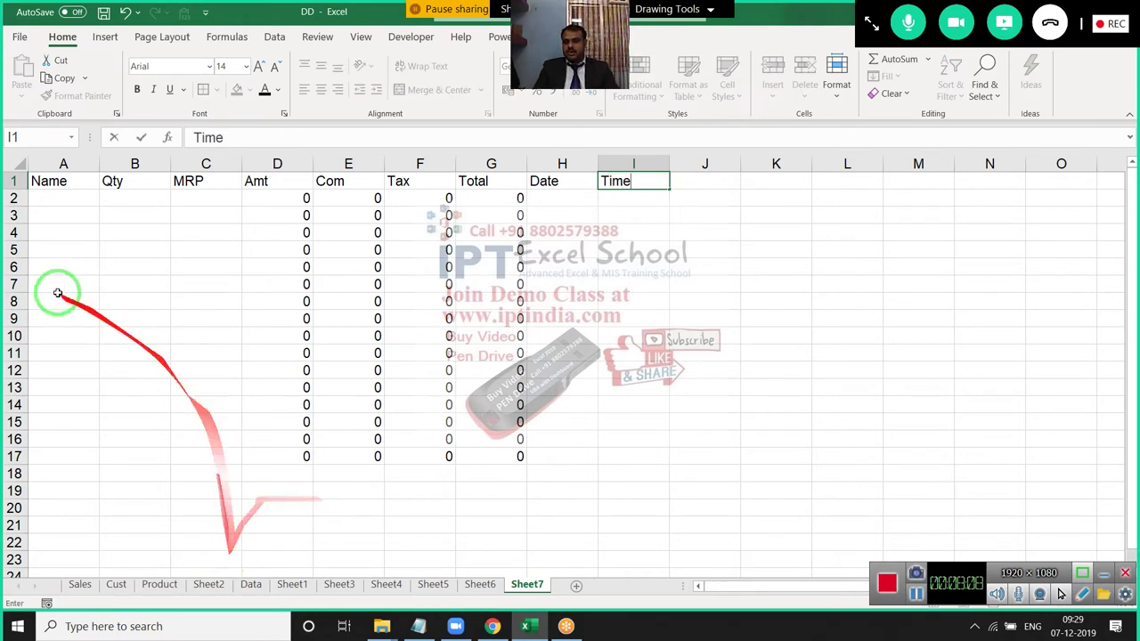
{"action": "left_click", "coordinate": [62, 215]}
{"action": "left_click", "coordinate": [61, 198]}
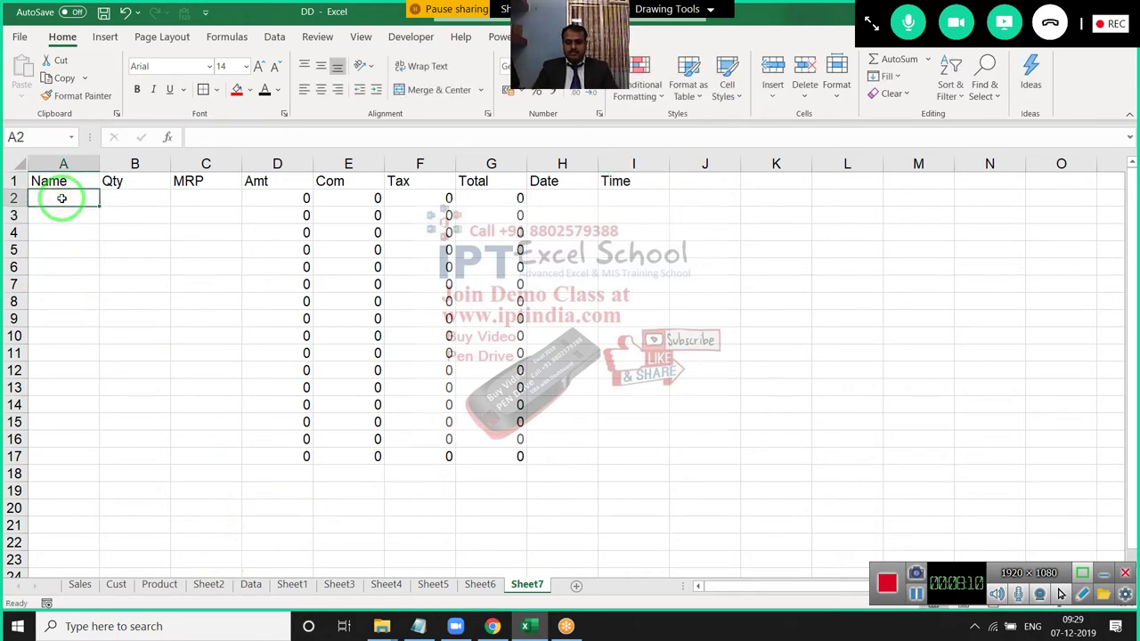
- Enter a sample name, Qty 20 and MRP 64 in row 2, giving Total 1536
{"action": "type", "text": "p"}
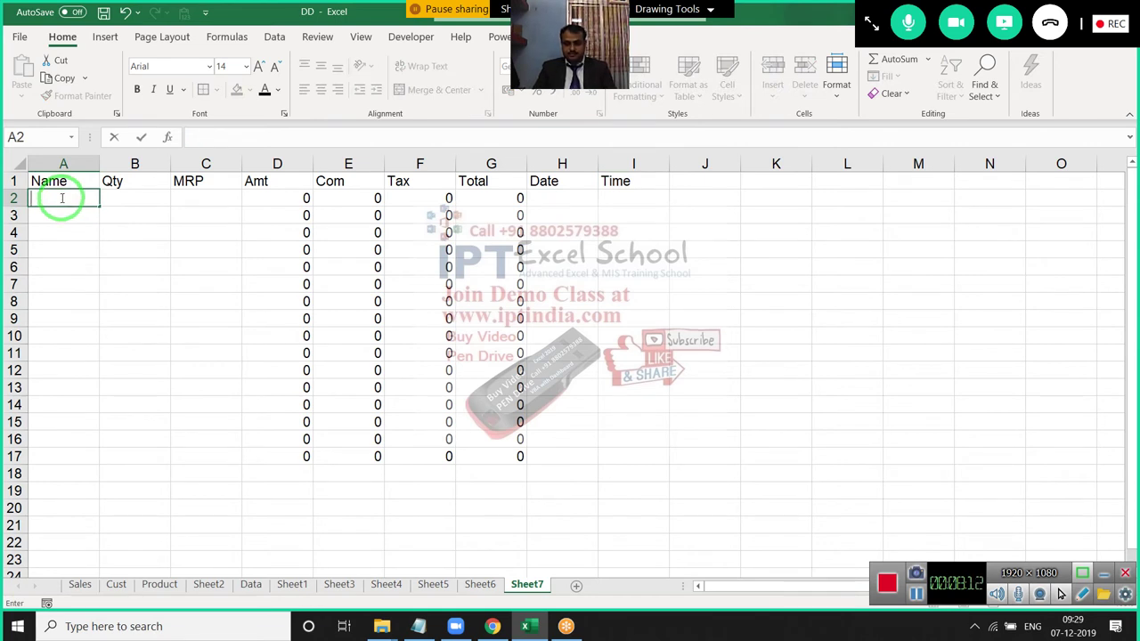
{"action": "key", "text": "Tab"}
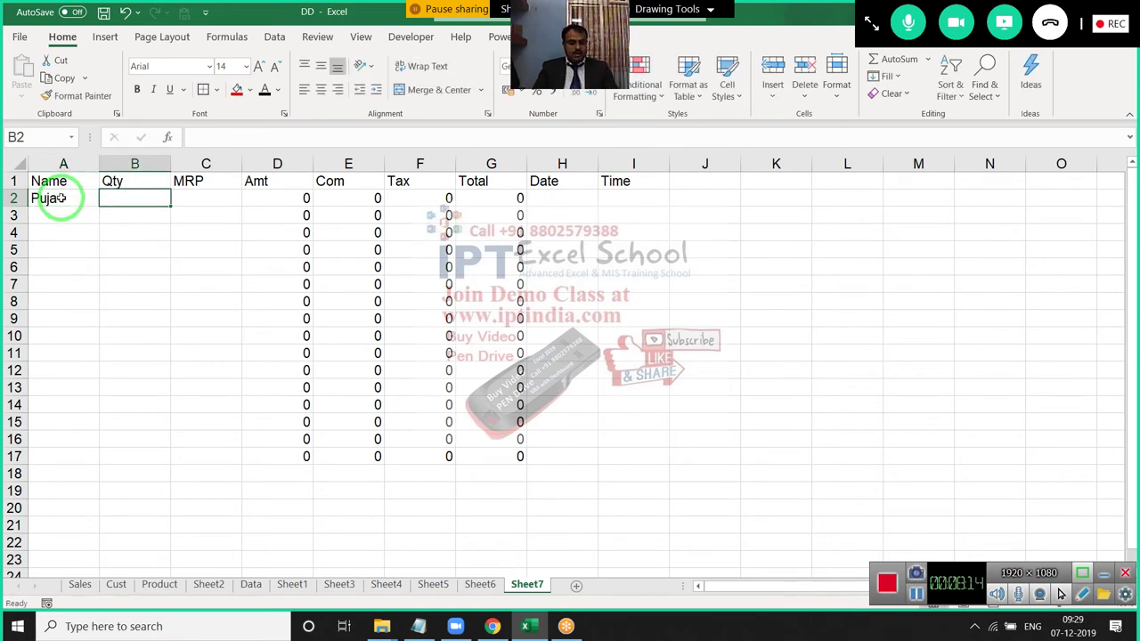
{"action": "type", "text": "20"}
{"action": "key", "text": "Tab"}
{"action": "type", "text": "6"}
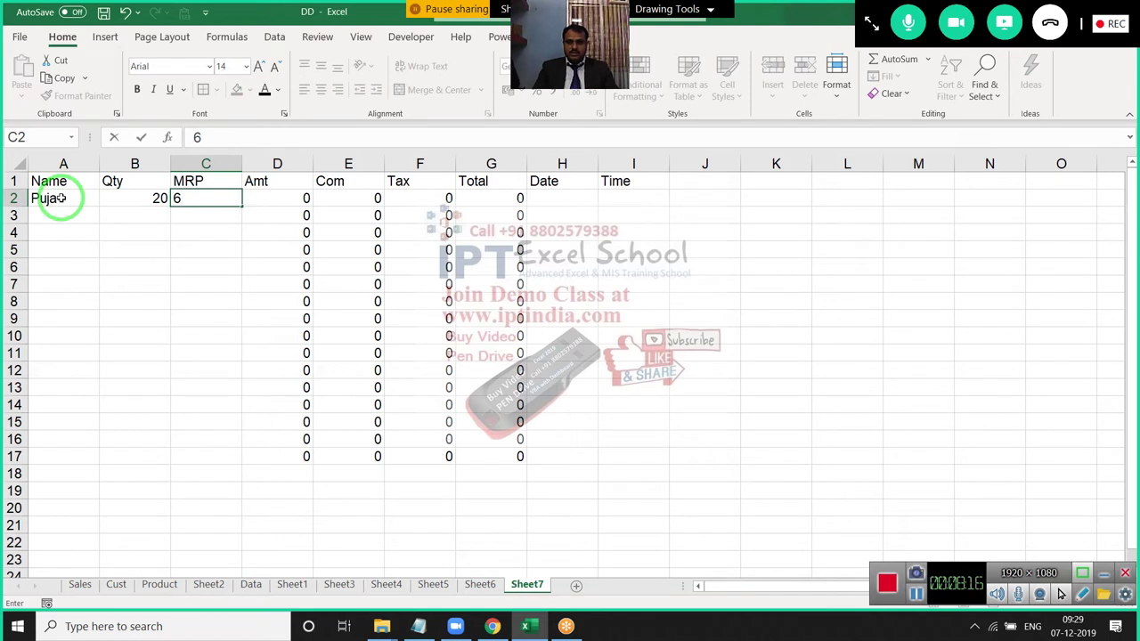
{"action": "key", "text": "Tab"}
{"action": "key", "text": "Tab"}
{"action": "key", "text": "Tab"}
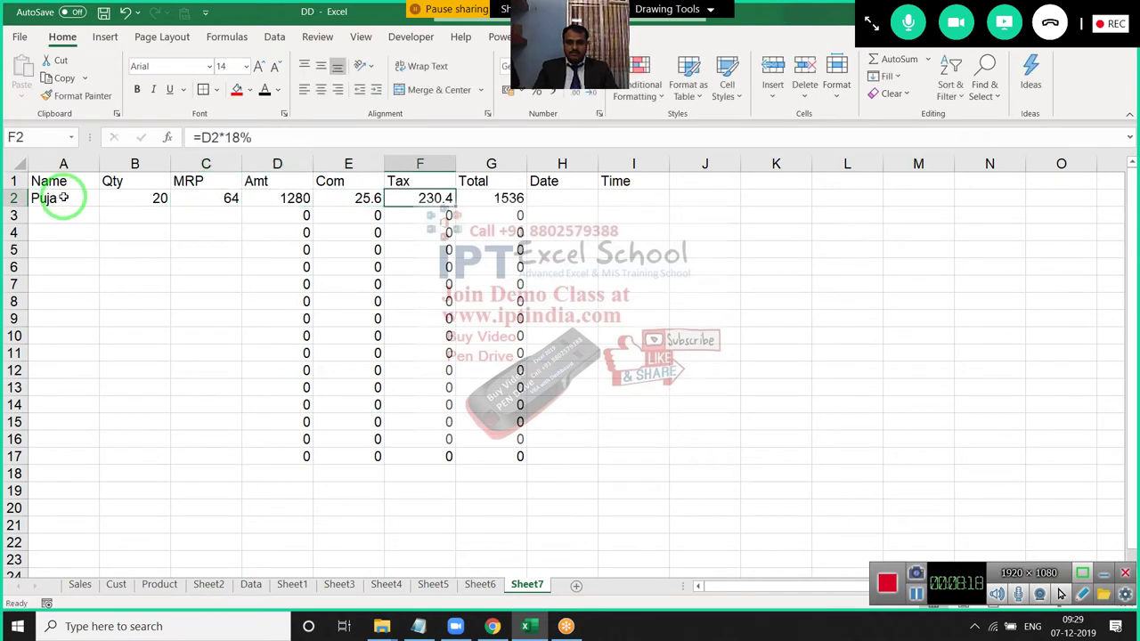
{"action": "key", "text": "Tab"}
- Insert today's date in H2 and the current time in I2, then review row 2's formulas
{"action": "key", "text": "Tab"}
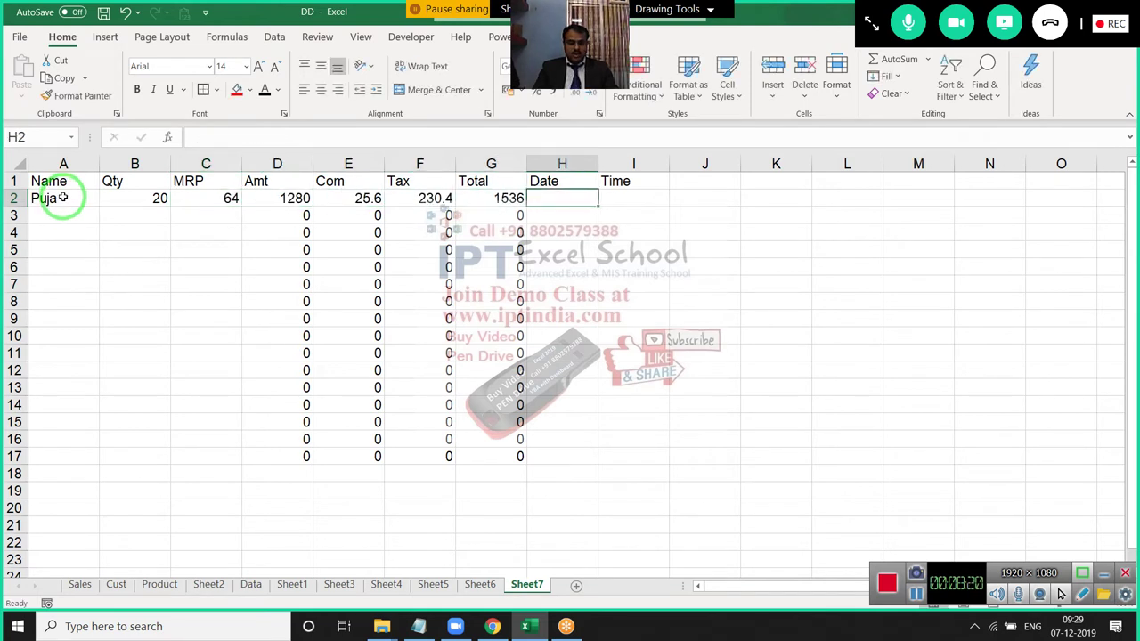
{"action": "key", "text": "ctrl+semicolon"}
{"action": "key", "text": "Tab"}
{"action": "key", "text": "ctrl+shift+semicolon"}
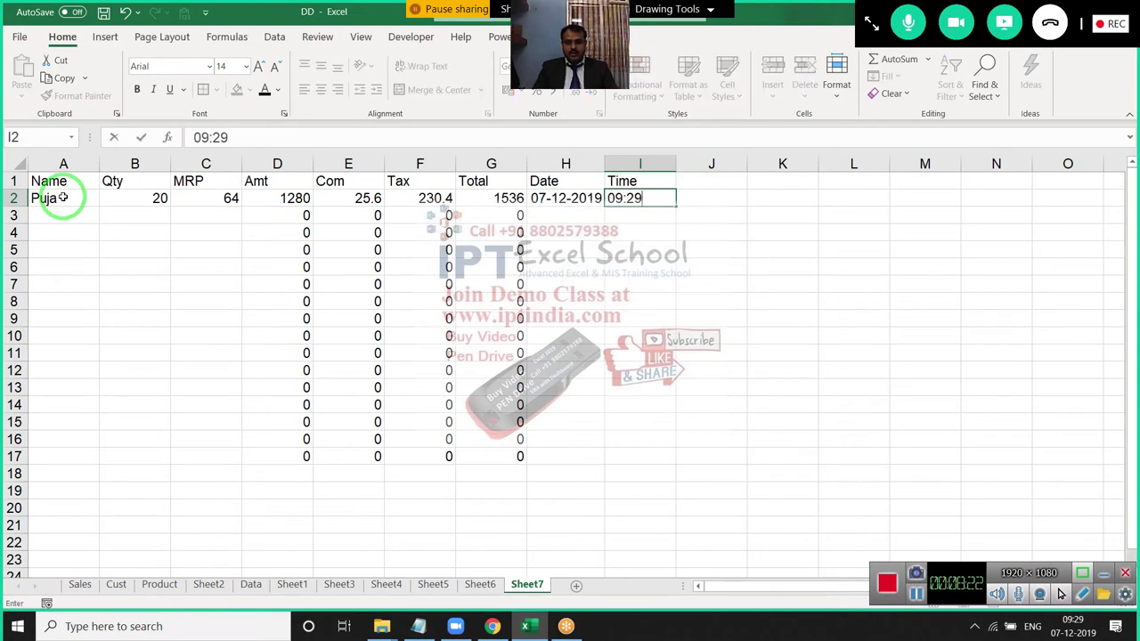
{"action": "key", "text": "ctrl+Return"}
{"action": "key", "text": "Left"}
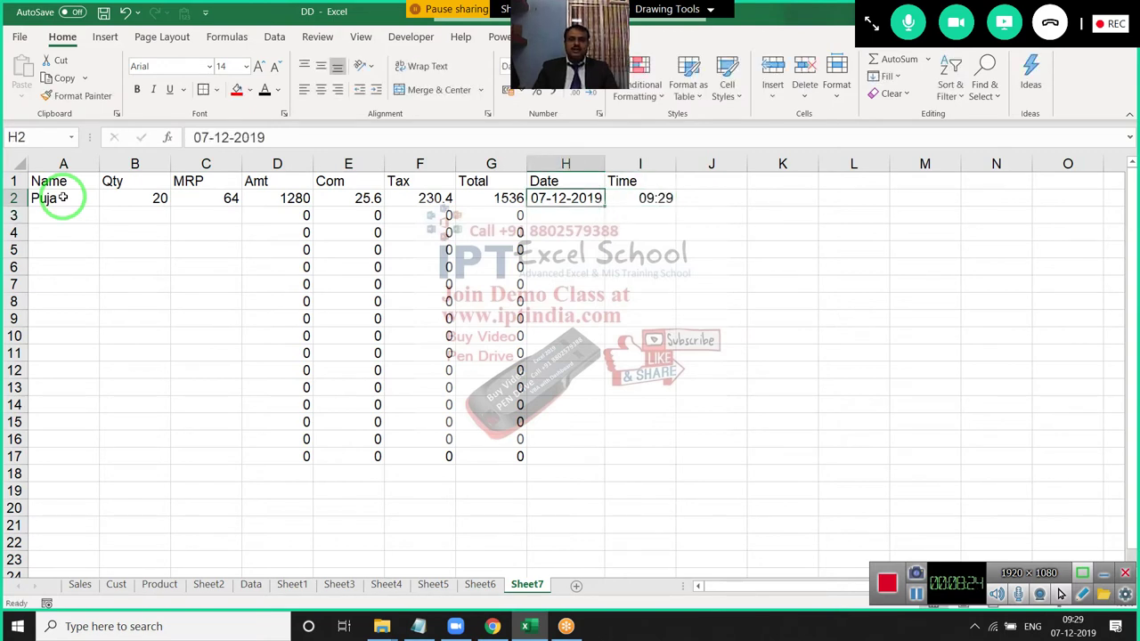
{"action": "key", "text": "Left"}
{"action": "key", "text": "Left"}
{"action": "key", "text": "Left"}
{"action": "key", "text": "Left"}
{"action": "key", "text": "Right"}
{"action": "key", "text": "Right"}
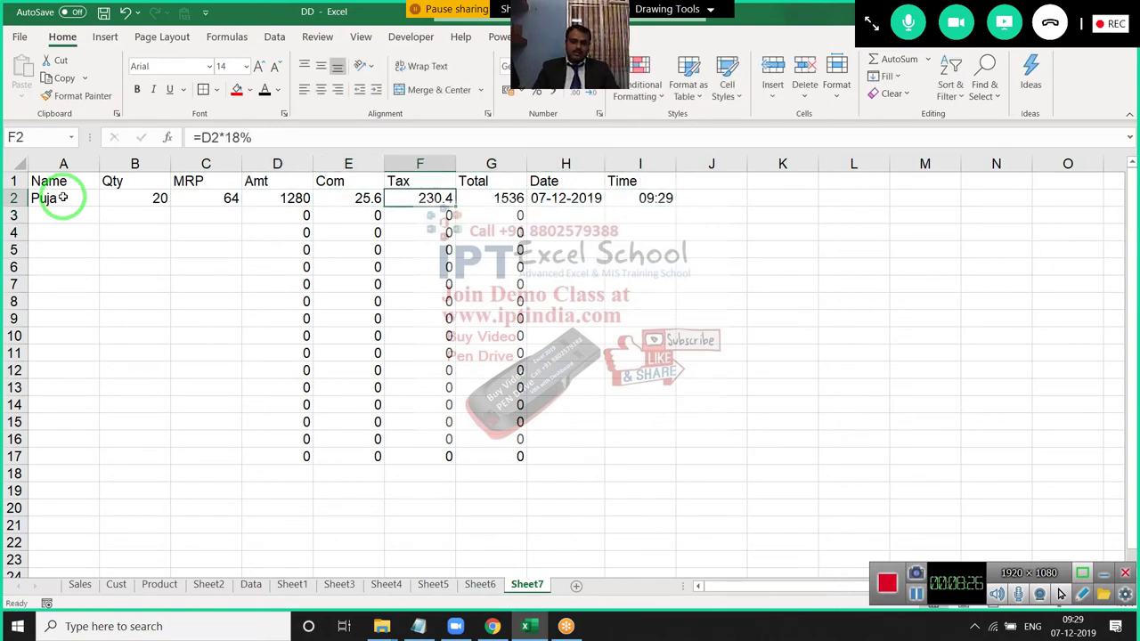
{"action": "key", "text": "Right"}
{"action": "key", "text": "Left"}
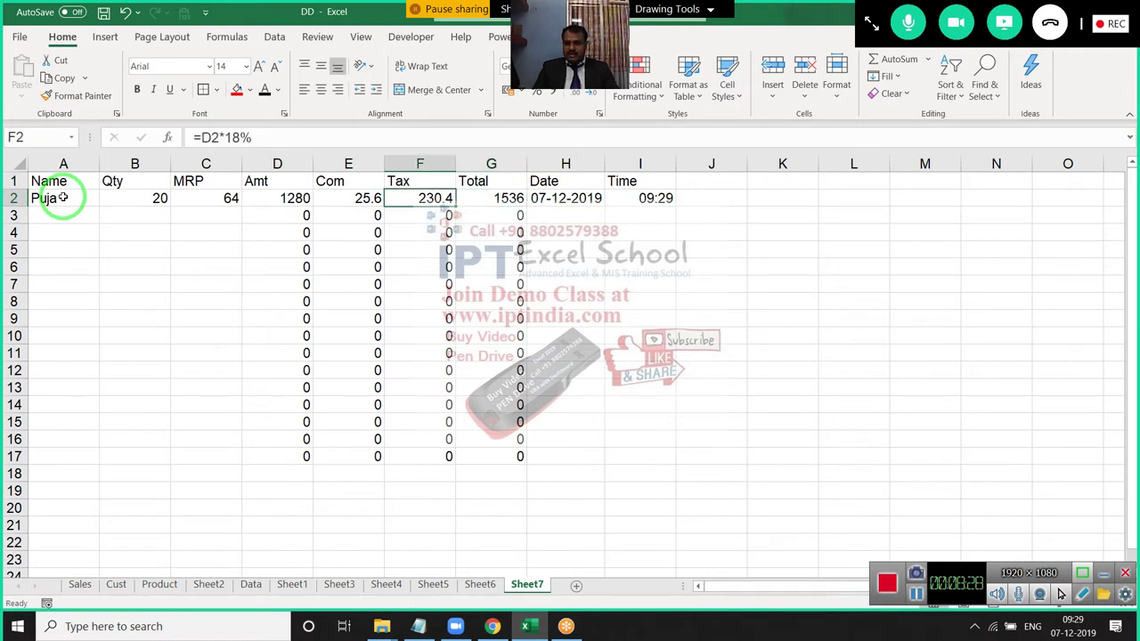
- Select formula columns D through G, then select the entire sheet
{"action": "key", "text": "Left"}
{"action": "key", "text": "Left"}
{"action": "key", "text": "Down"}
{"action": "key", "text": "Left"}
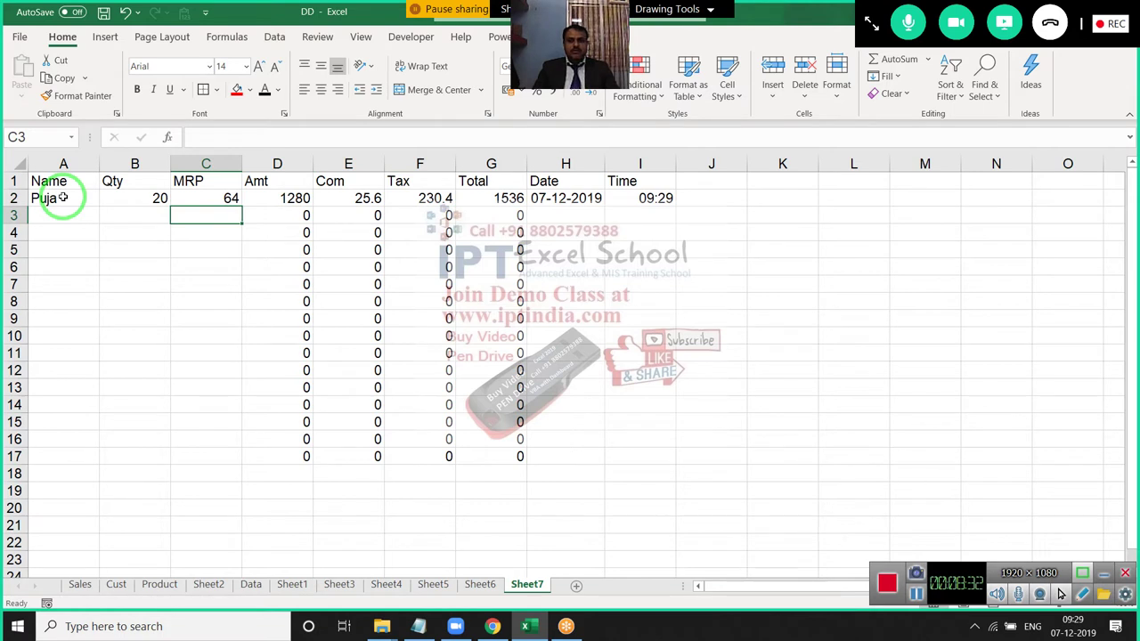
{"action": "key", "text": "Right"}
{"action": "key", "text": "Right"}
{"action": "key", "text": "Right"}
{"action": "key", "text": "Right"}
{"action": "key", "text": "Right"}
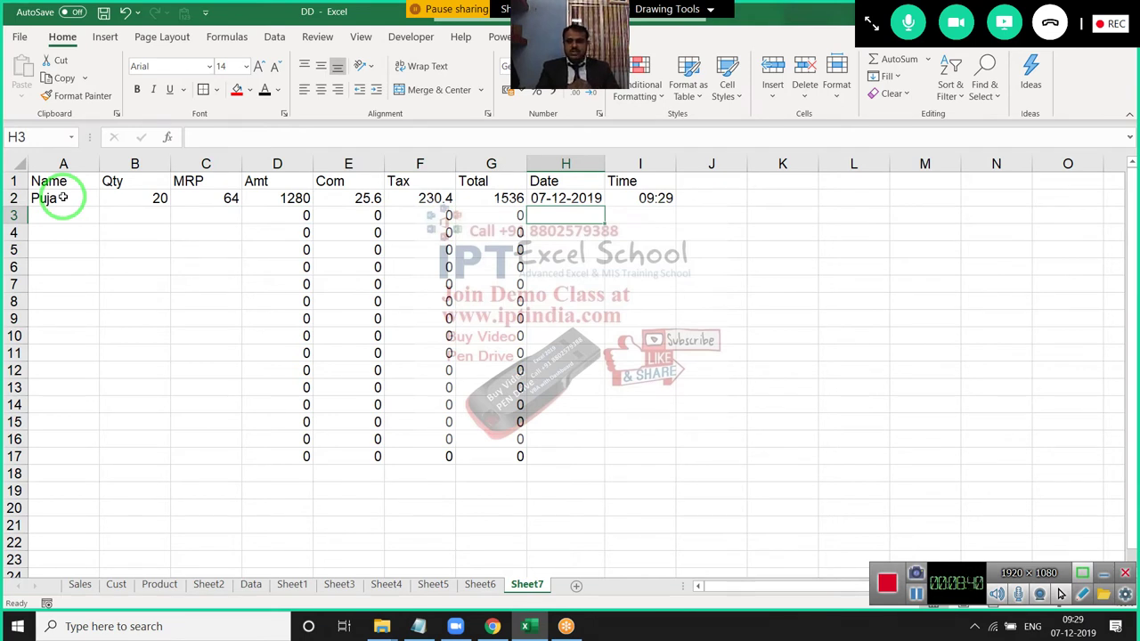
{"action": "left_click", "coordinate": [204, 214]}
{"action": "left_click_drag", "start_coordinate": [206, 212], "coordinate": [442, 234]}
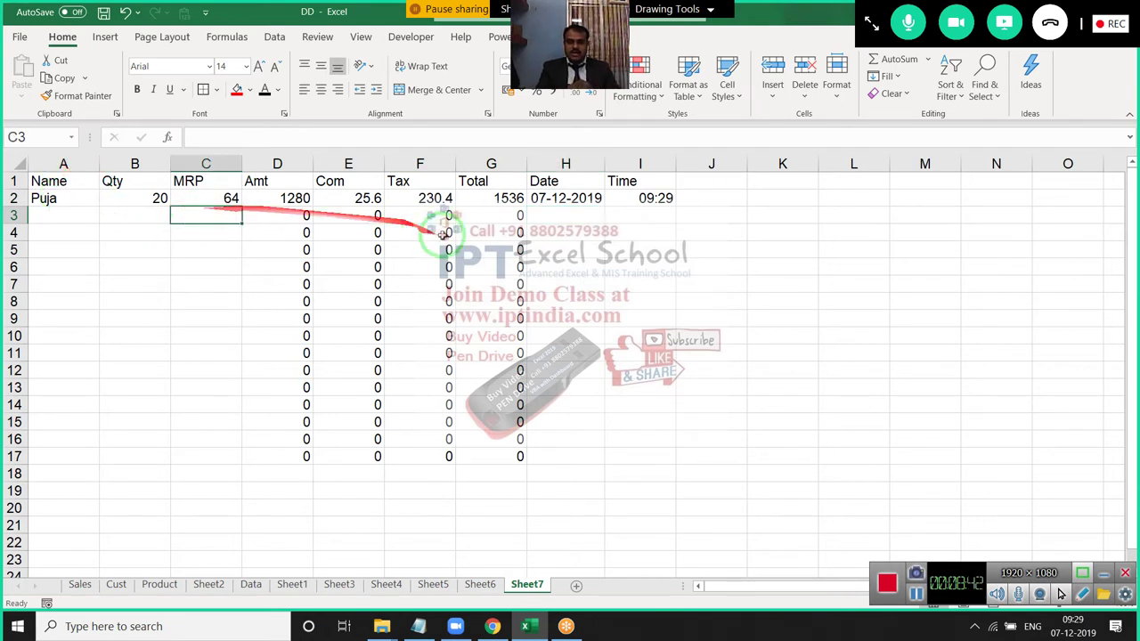
{"action": "left_click_drag", "start_coordinate": [277, 163], "coordinate": [490, 163]}
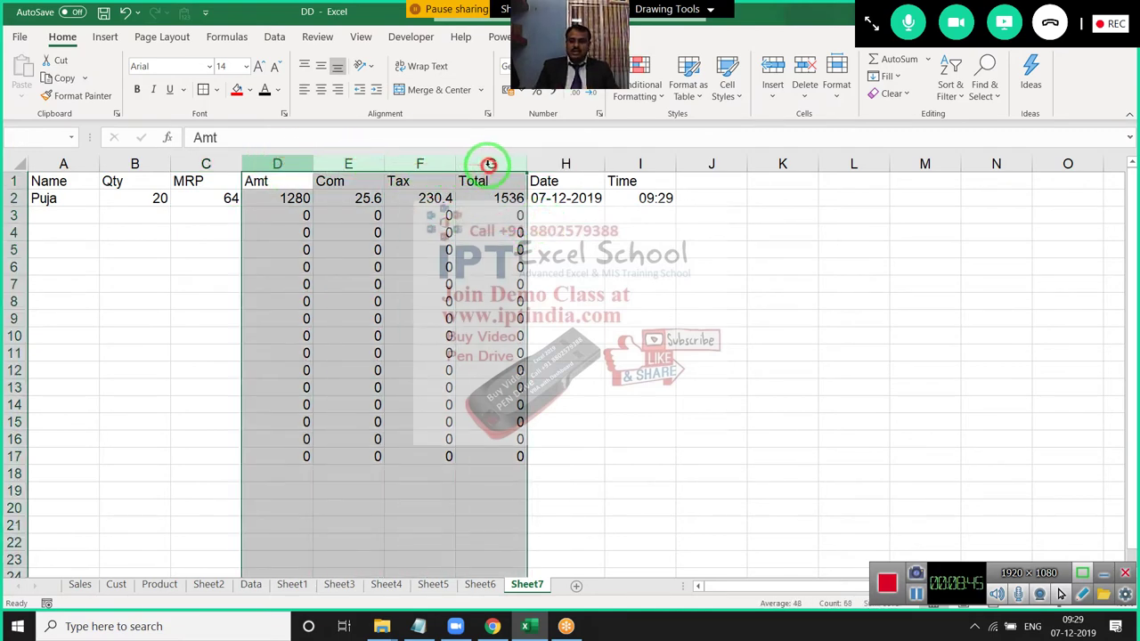
{"action": "left_click", "coordinate": [204, 319]}
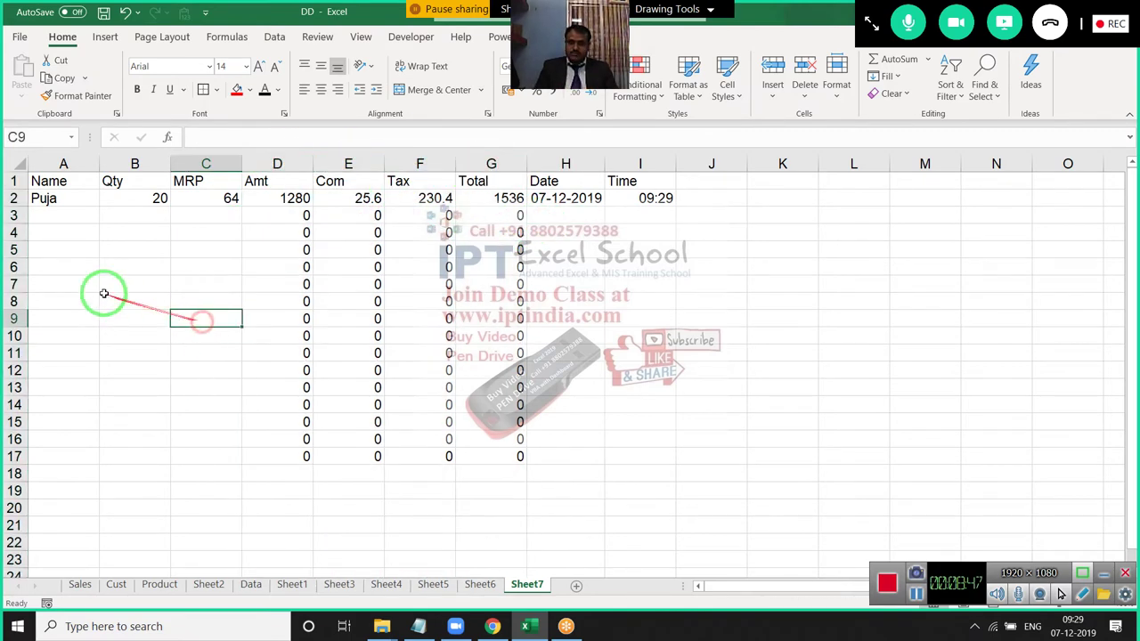
{"action": "left_click", "coordinate": [19, 167]}
- Unlock every cell on Sheet7 via Format Cells protection
{"action": "right_click", "coordinate": [134, 228]}
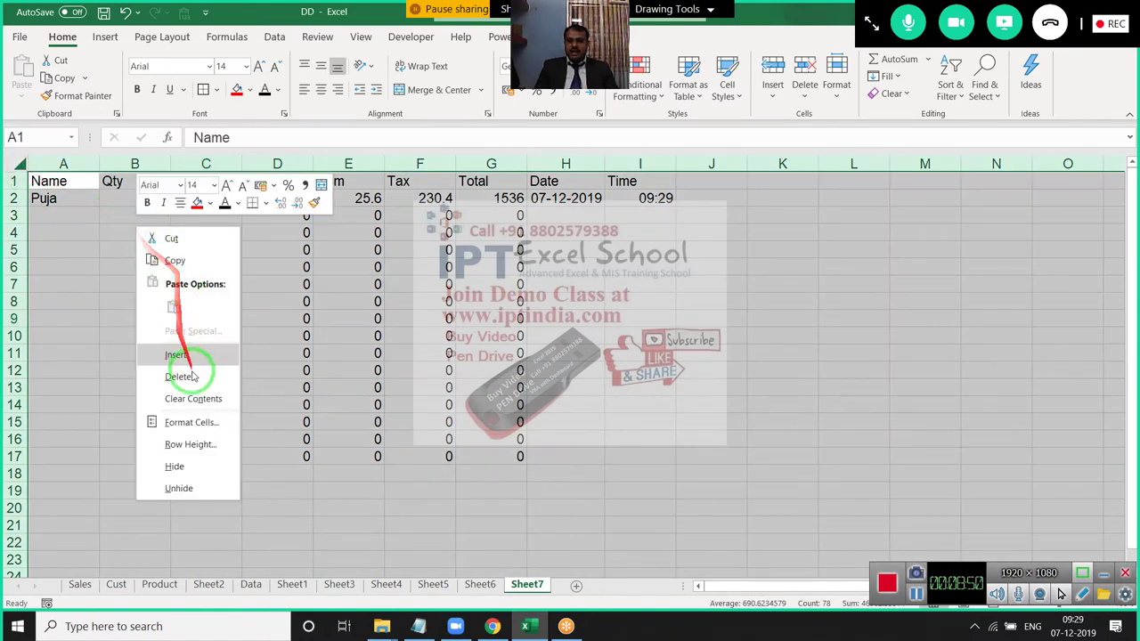
{"action": "left_click", "coordinate": [191, 422]}
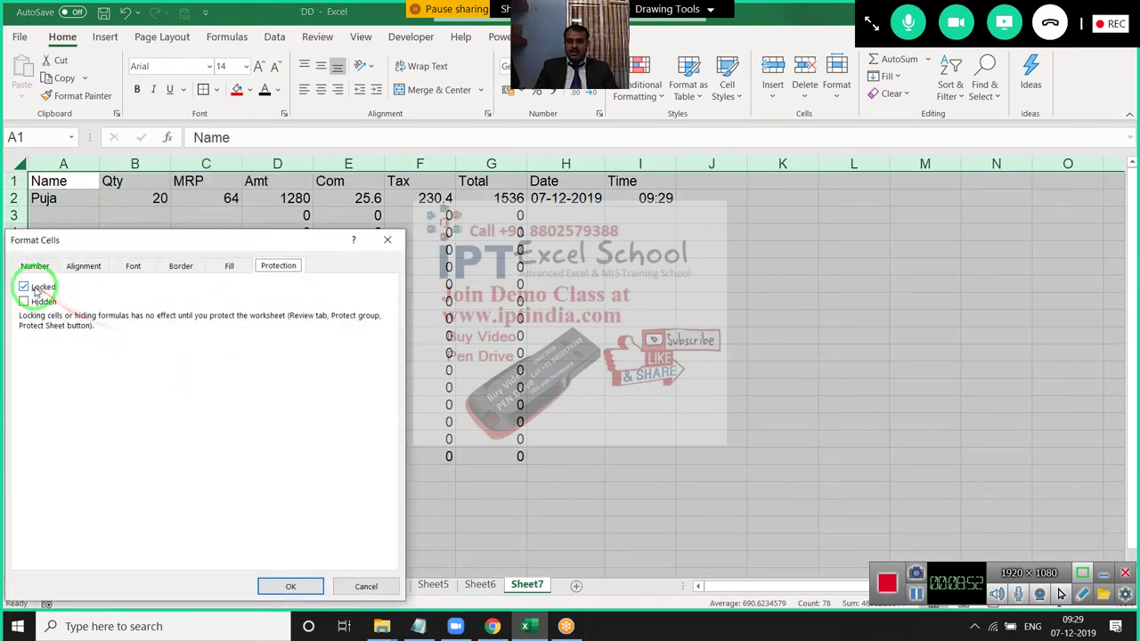
{"action": "left_click", "coordinate": [38, 290]}
{"action": "left_click", "coordinate": [291, 586]}
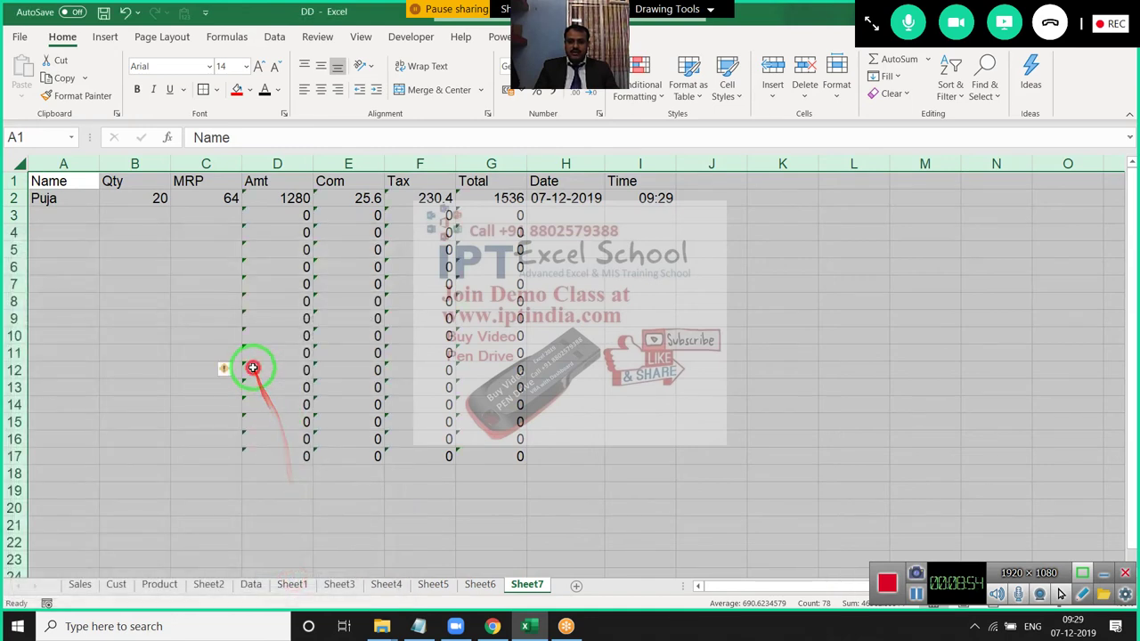
{"action": "left_click", "coordinate": [253, 368]}
- Lock formula columns D:G (Amt, Com, Tax, Total) again
{"action": "left_click_drag", "start_coordinate": [273, 163], "coordinate": [493, 176]}
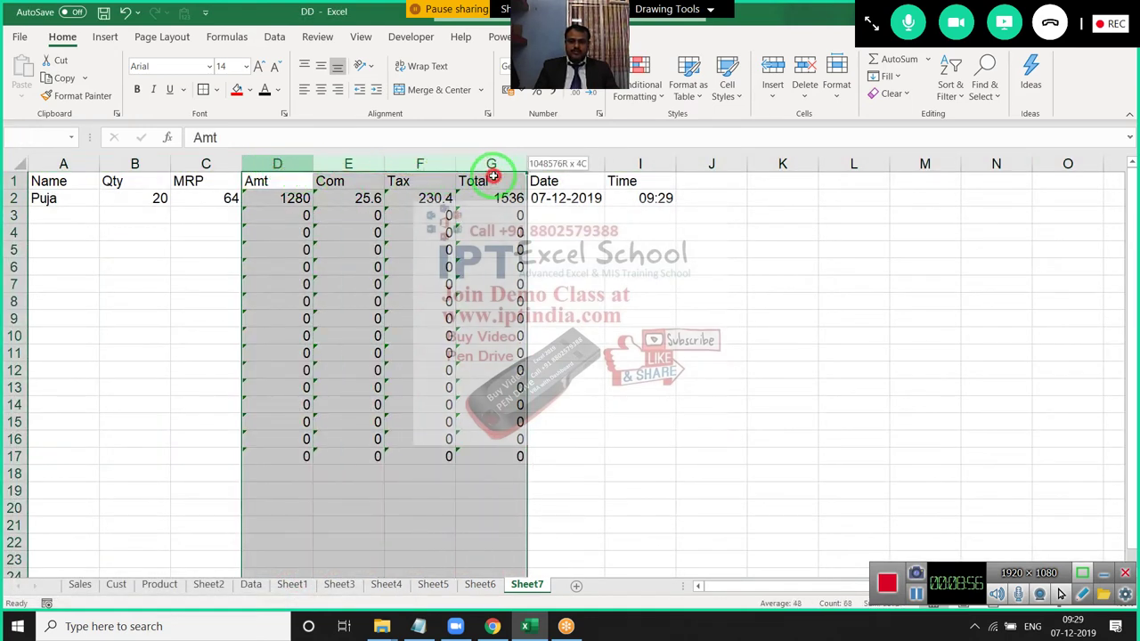
{"action": "right_click", "coordinate": [471, 223]}
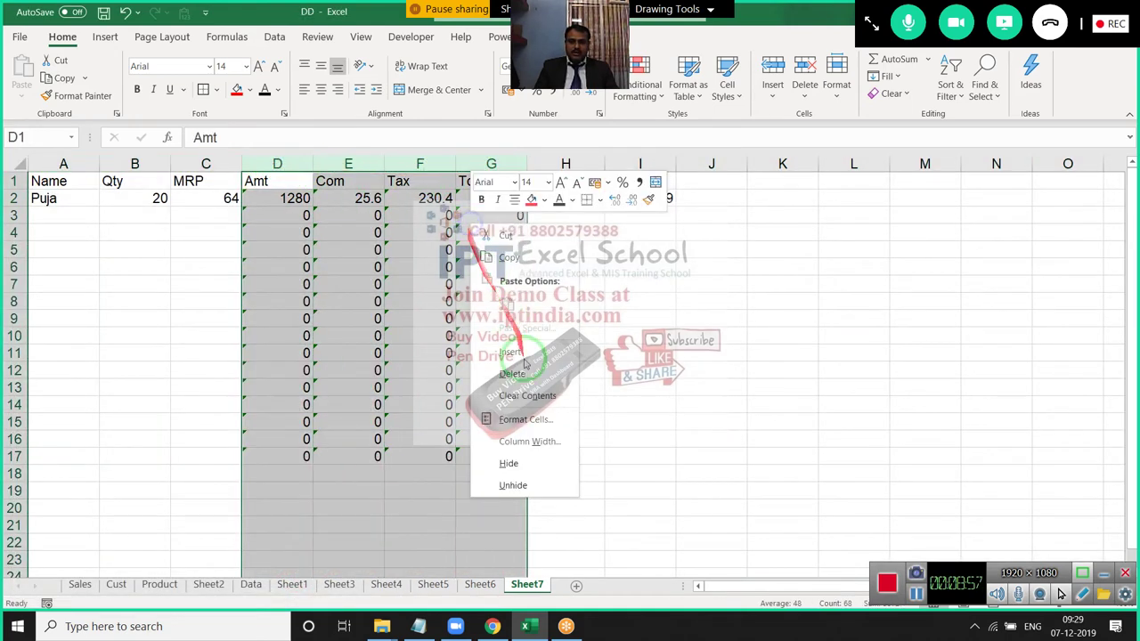
{"action": "left_click", "coordinate": [526, 420]}
{"action": "left_click", "coordinate": [344, 285]}
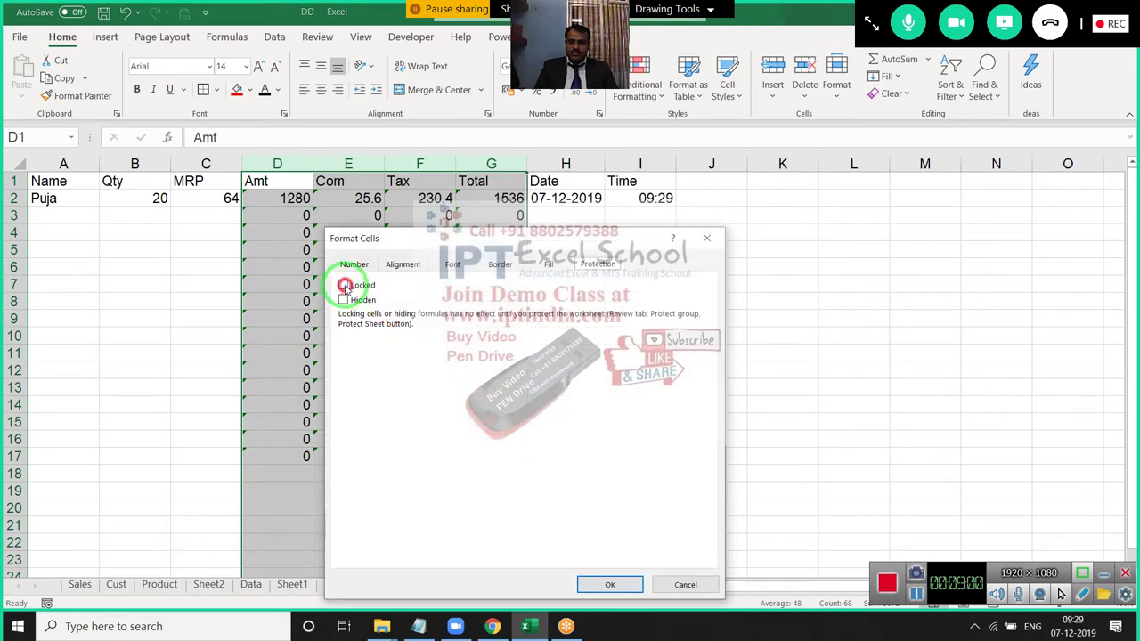
{"action": "left_click", "coordinate": [610, 585]}
{"action": "left_click", "coordinate": [446, 405]}
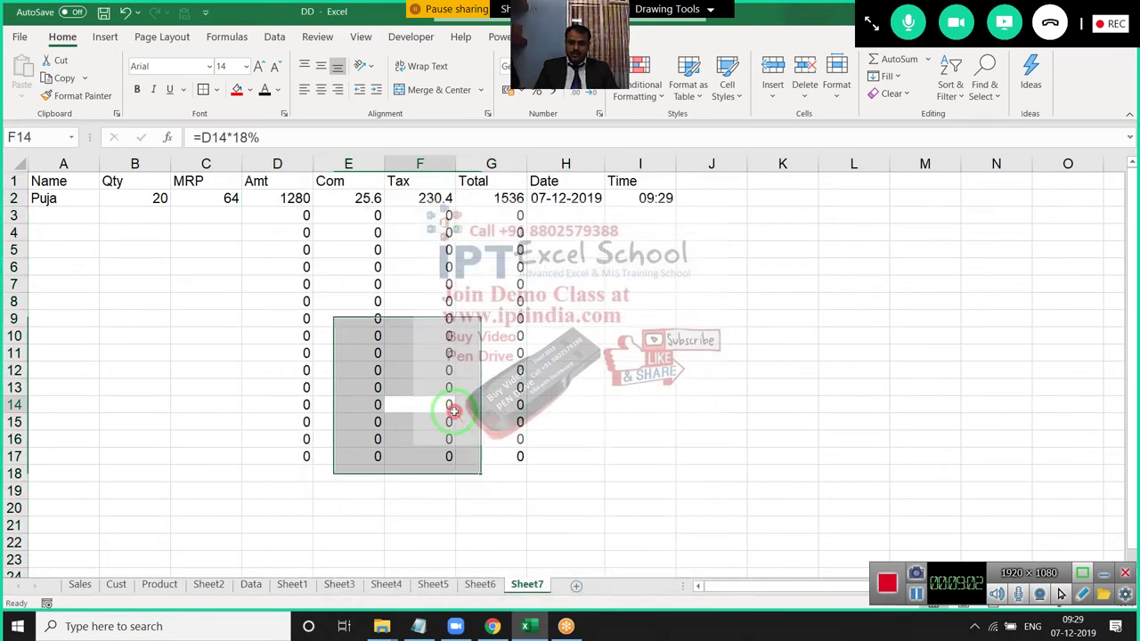
- Protect Sheet7 from its tab, keeping the default permissions
{"action": "right_click", "coordinate": [528, 585]}
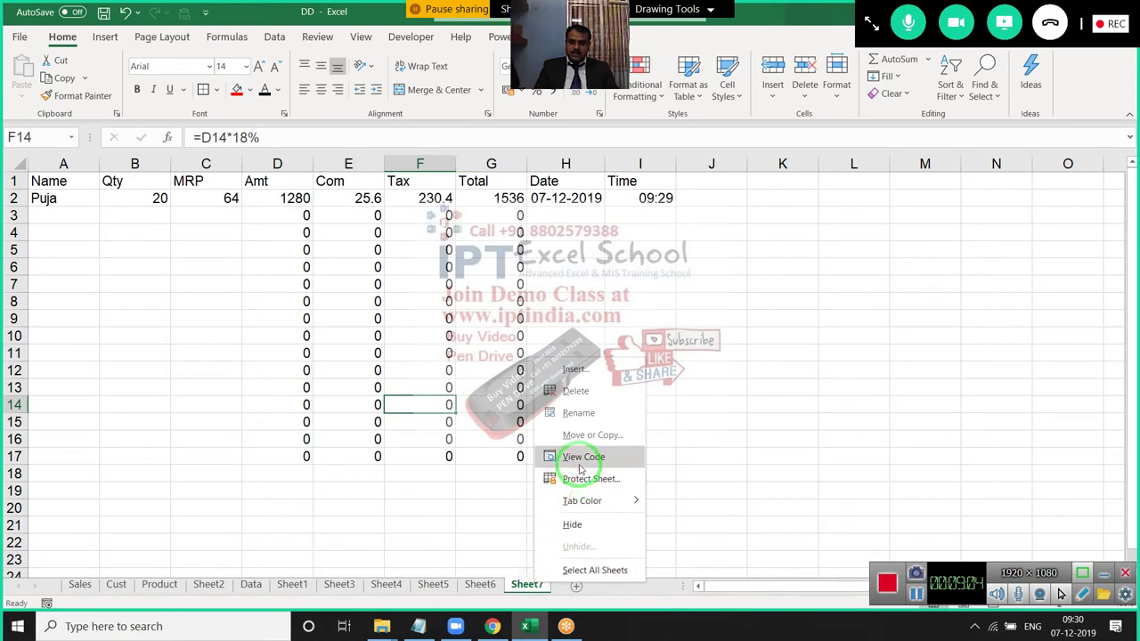
{"action": "left_click", "coordinate": [581, 478]}
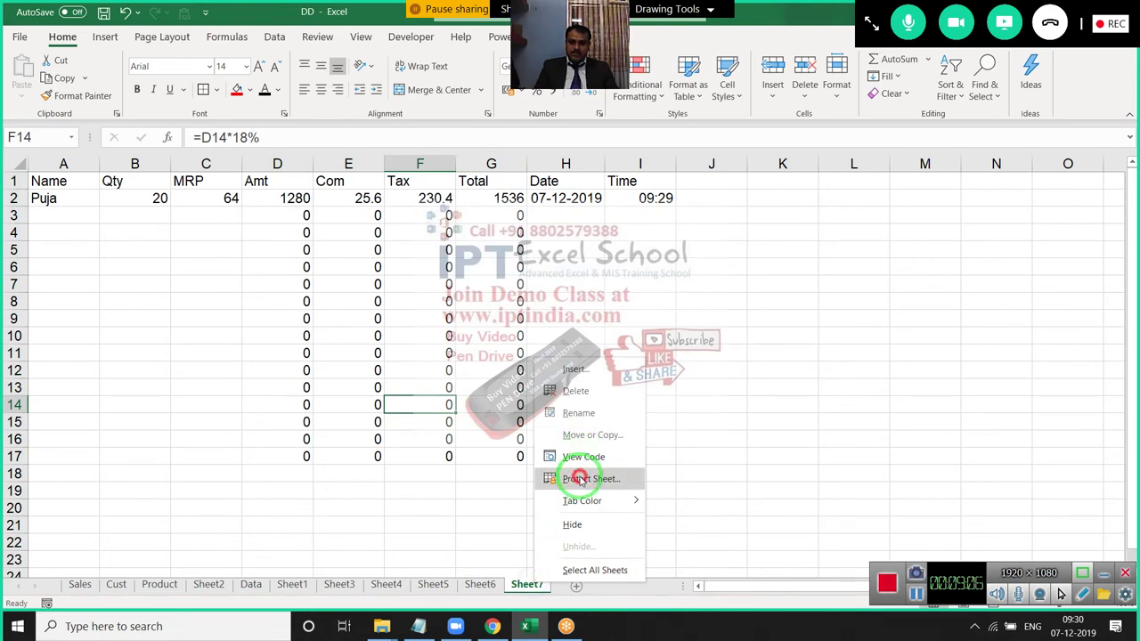
{"action": "left_click_drag", "start_coordinate": [541, 358], "coordinate": [627, 221]}
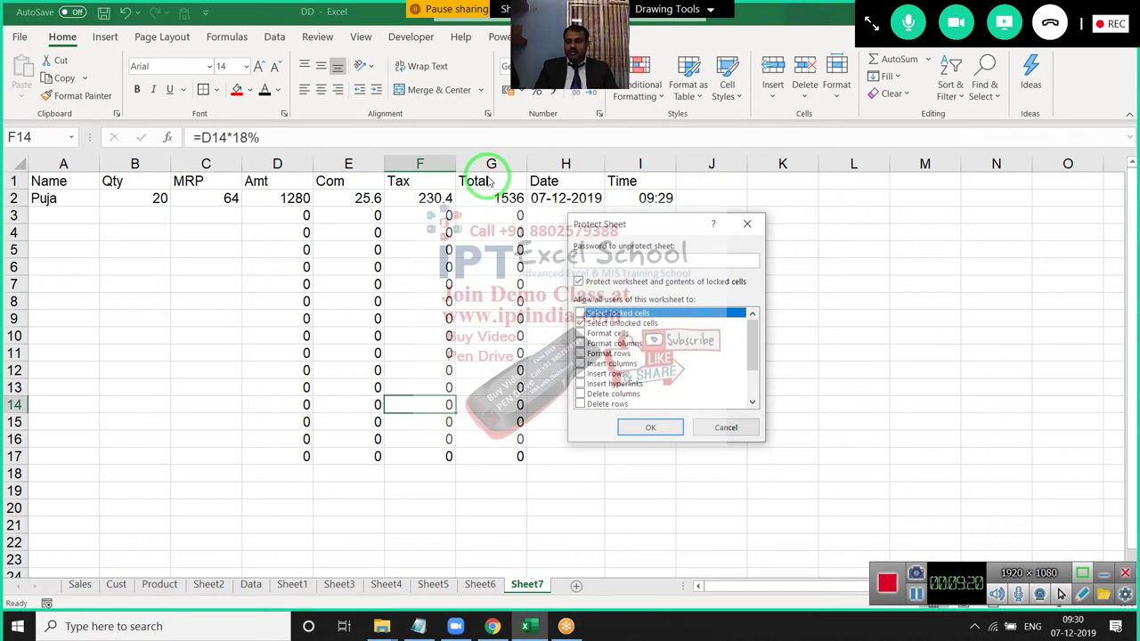
{"action": "left_click", "coordinate": [649, 429]}
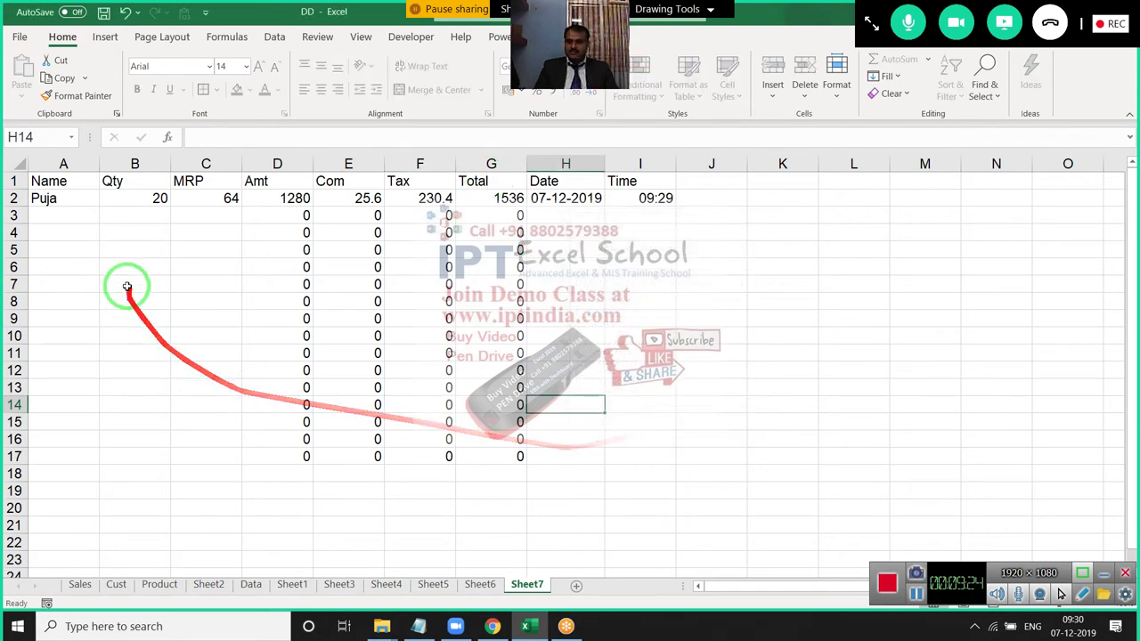
- Enter a name, Qty 74 and MRP 45 in A3:C3, totalling 3996
{"action": "left_click", "coordinate": [48, 218]}
{"action": "type", "text": "Neeraj"}
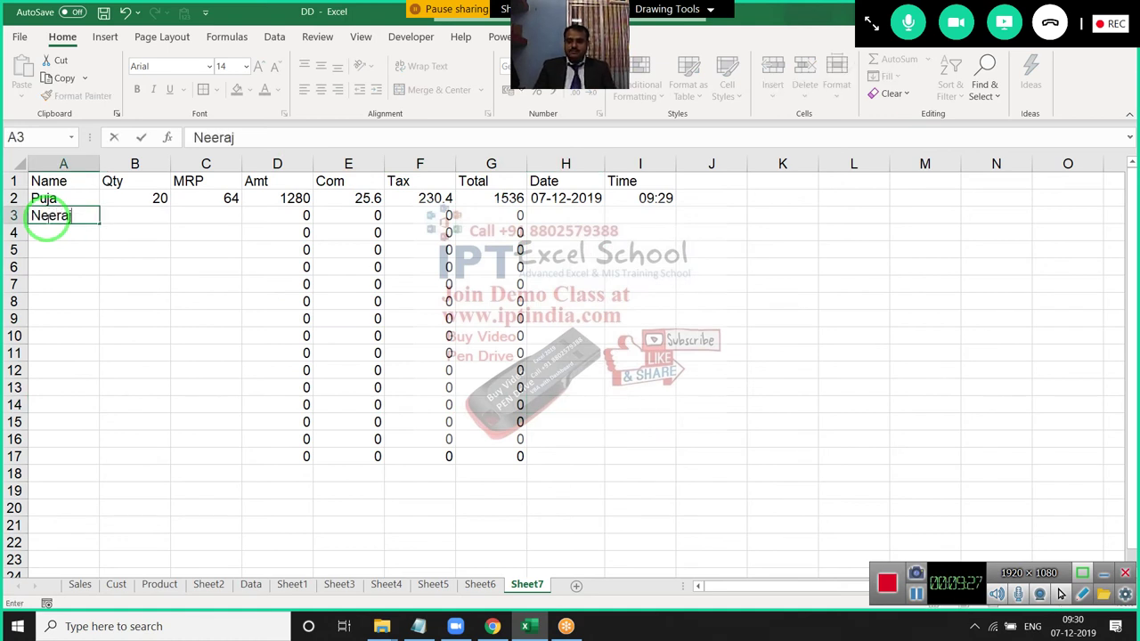
{"action": "key", "text": "Tab"}
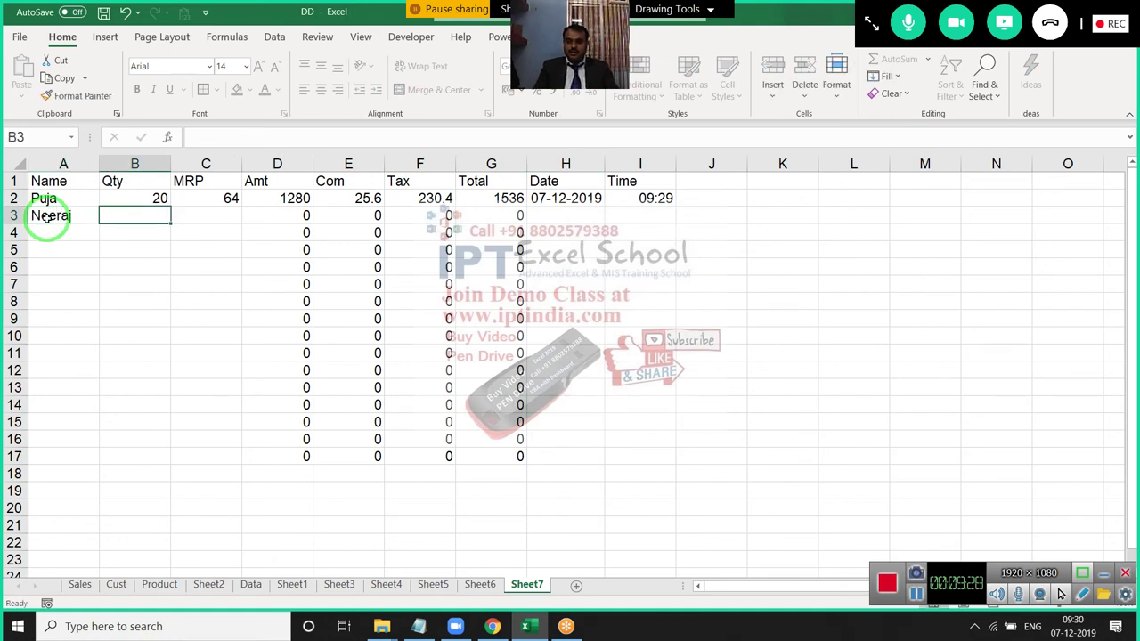
{"action": "type", "text": "74"}
{"action": "key", "text": "Tab"}
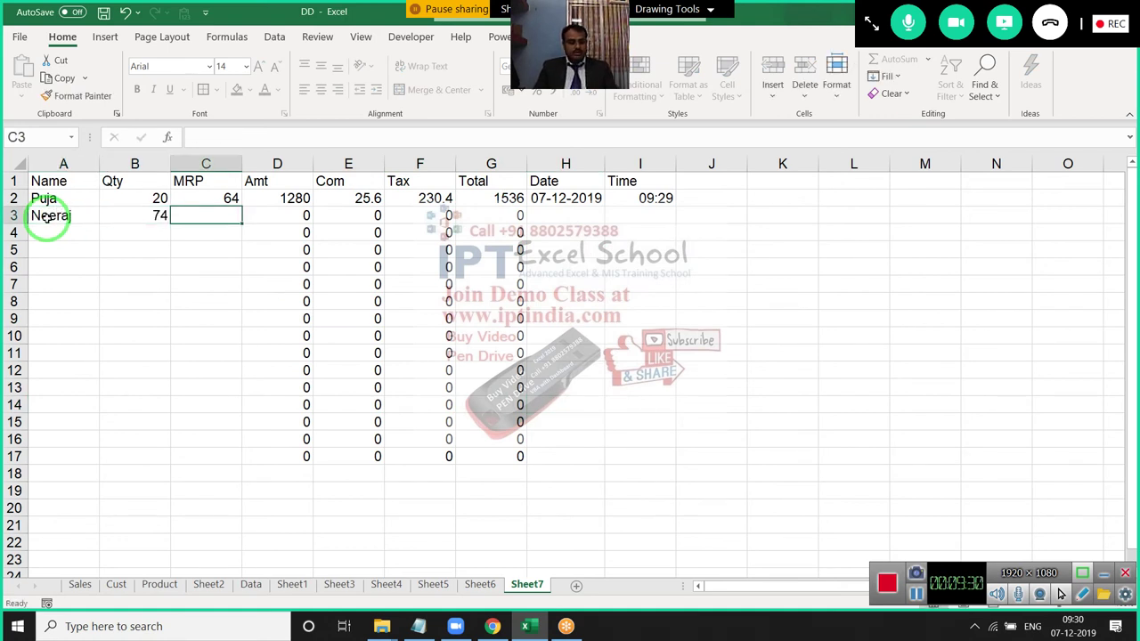
{"action": "type", "text": "45"}
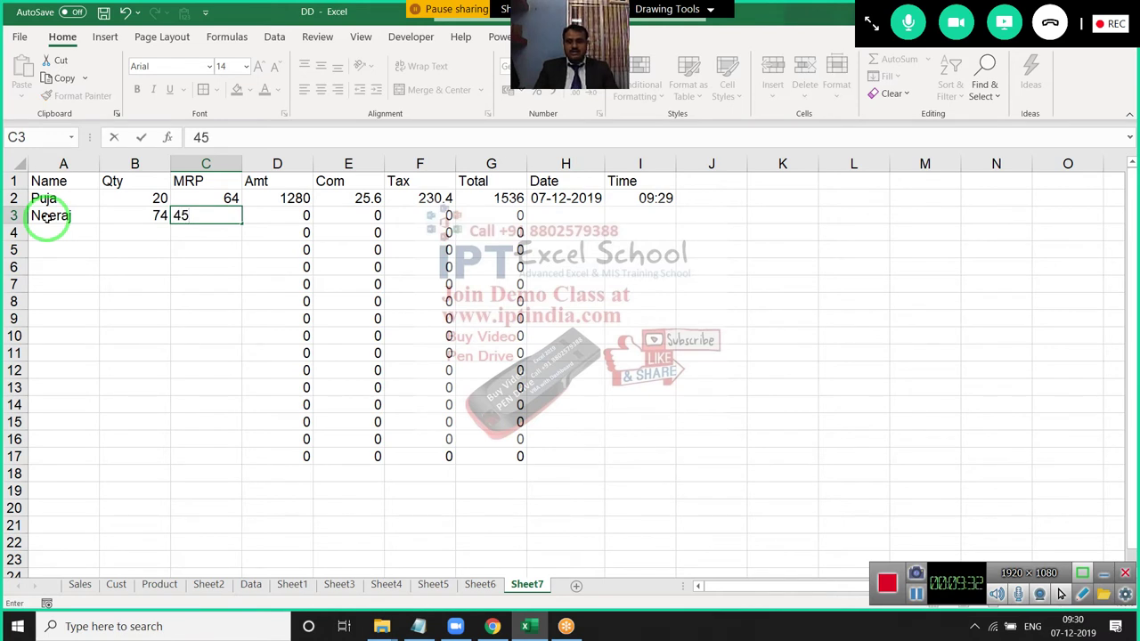
{"action": "key", "text": "Tab"}
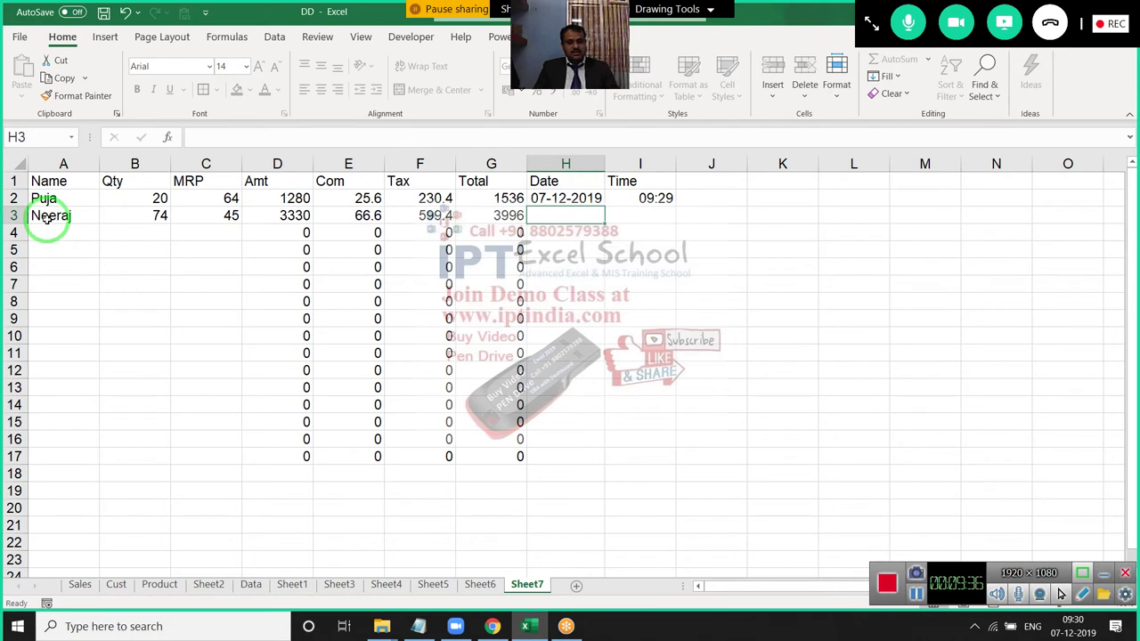
- Insert today's date in H3 and the current time in I3
{"action": "key", "text": "ctrl+semicolon"}
{"action": "key", "text": "Tab"}
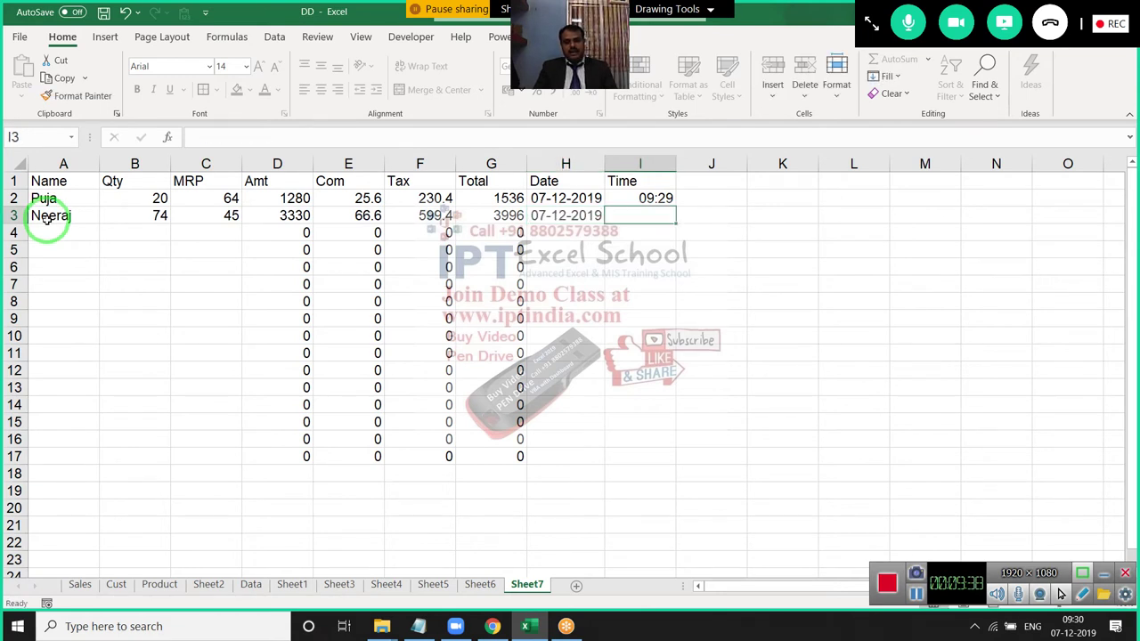
{"action": "key", "text": "ctrl+shift+semicolon"}
{"action": "key", "text": "shift+Tab"}
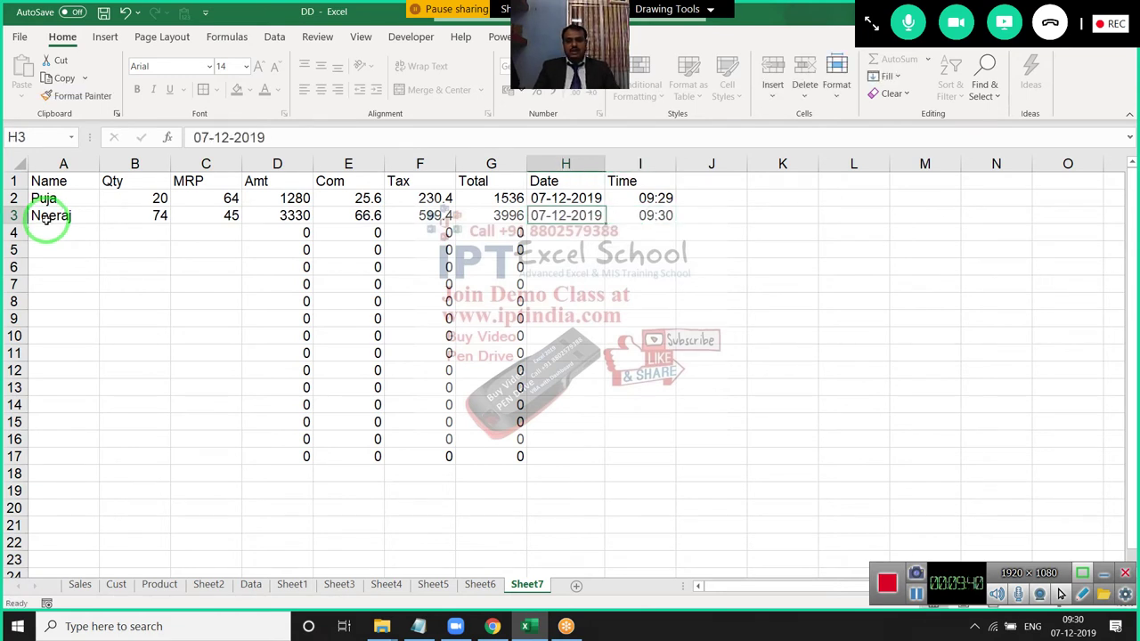
- Tab back and forth across the rows to show locked formula cells are skipped
{"action": "key", "text": "shift+Tab"}
{"action": "key", "text": "Tab"}
{"action": "key", "text": "shift+Tab"}
{"action": "key", "text": "Tab"}
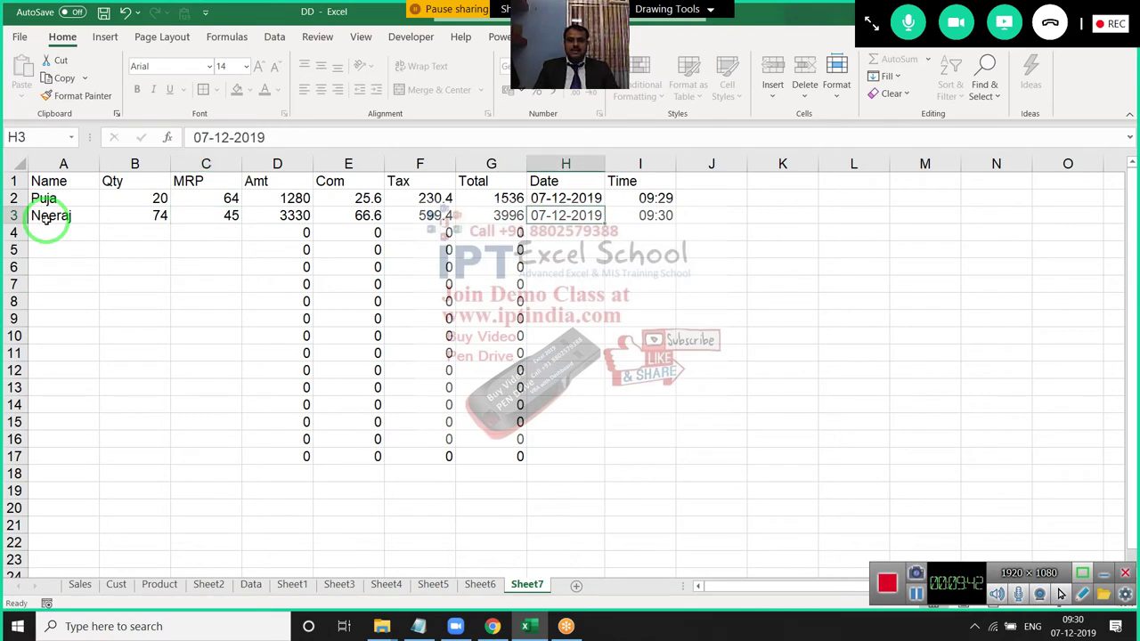
{"action": "key", "text": "shift+Tab"}
{"action": "key", "text": "Return"}
{"action": "key", "text": "Tab"}
{"action": "key", "text": "shift+Tab"}
{"action": "key", "text": "Tab"}
{"action": "key", "text": "shift+Tab"}
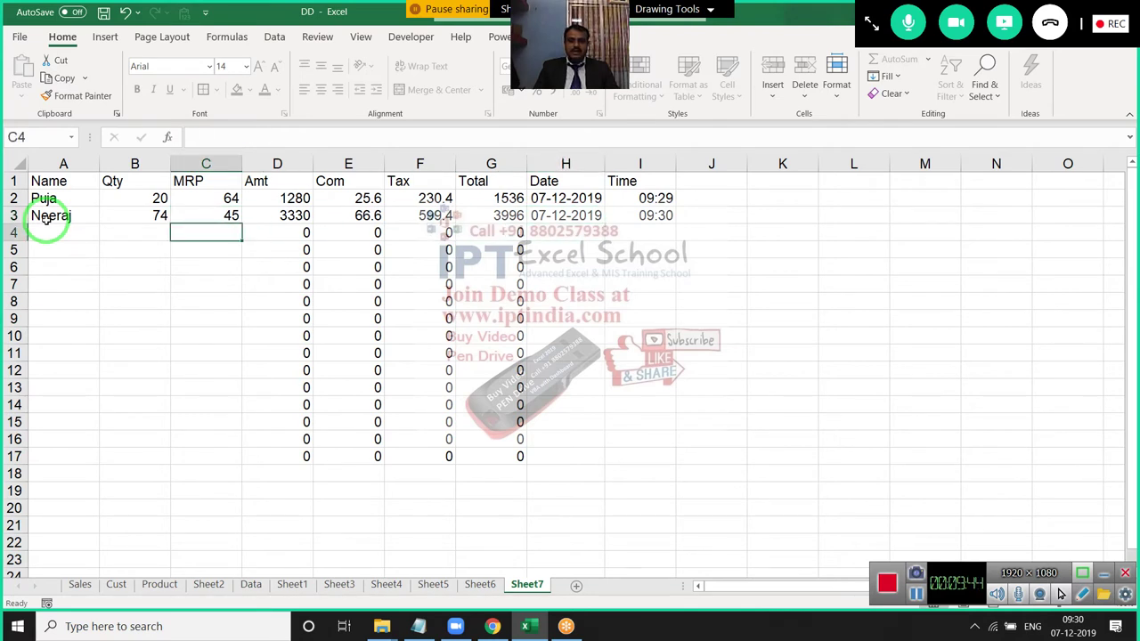
{"action": "key", "text": "Home"}
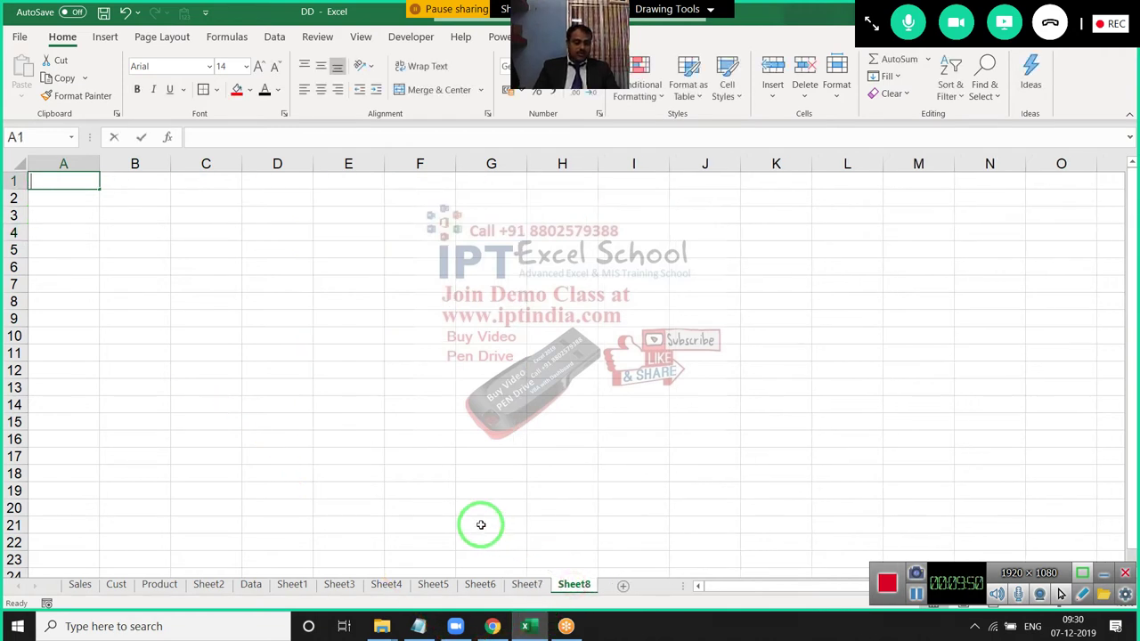
- Enter 85, 69 and 85 in A1:C1 and AutoSum them in D1 to get 239
{"action": "type", "text": "85"}
{"action": "key", "text": "Tab"}
{"action": "type", "text": "69\t8"}
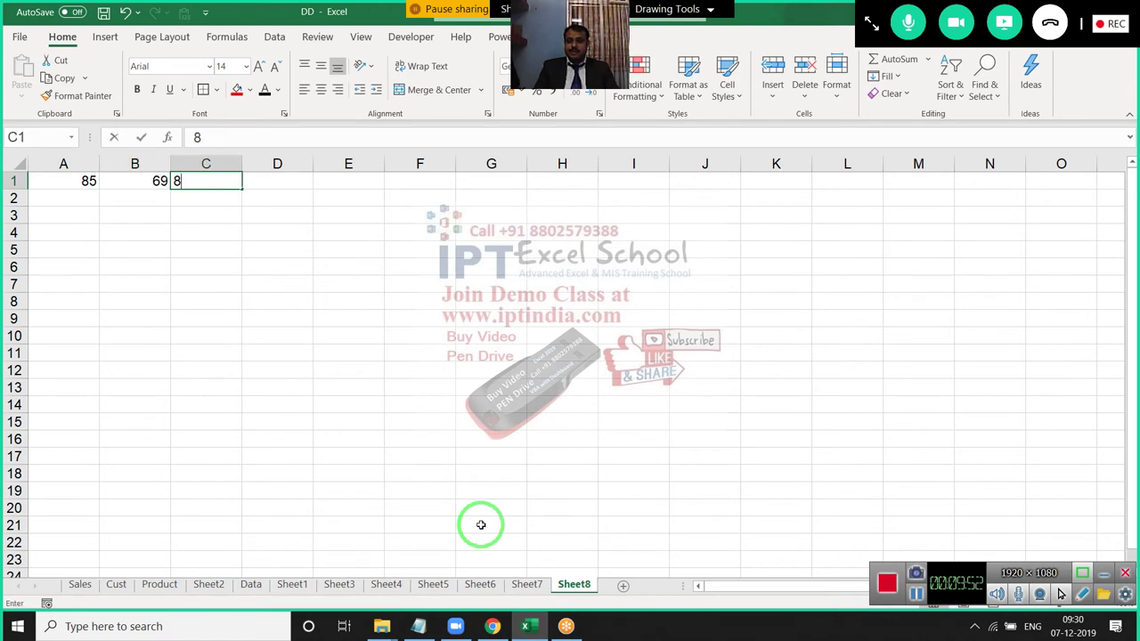
{"action": "type", "text": "5"}
{"action": "key", "text": "Tab"}
{"action": "key", "text": "alt+equal"}
{"action": "key", "text": "Return"}
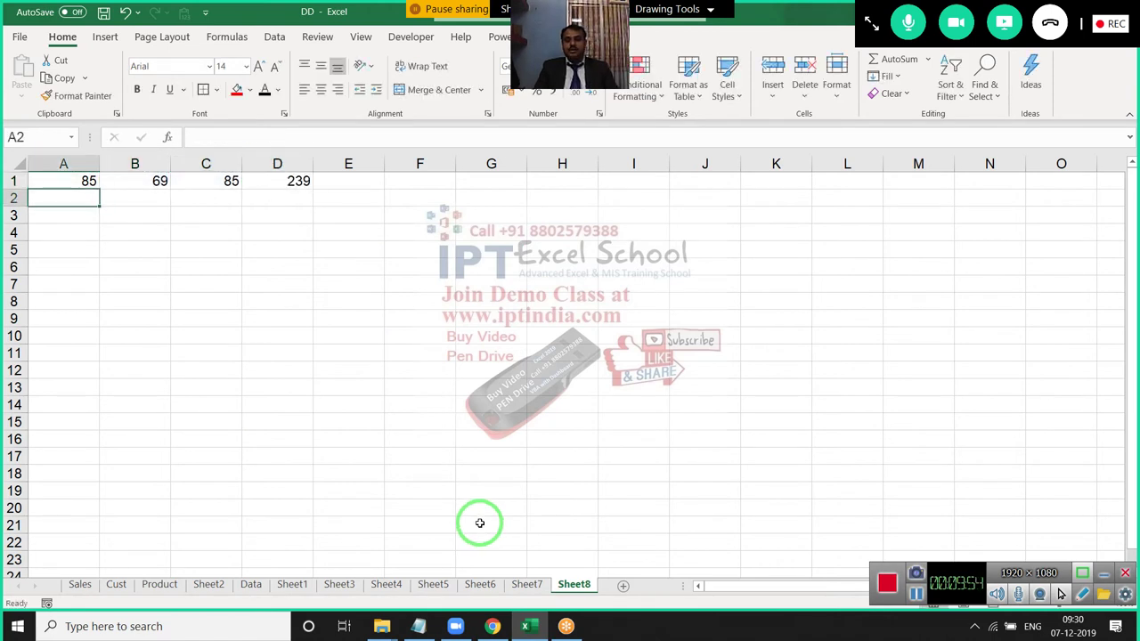
{"action": "key", "text": "Up"}
- Set D1 to Locked and Hidden in Format Cells > Protection
{"action": "left_click_drag", "start_coordinate": [506, 519], "coordinate": [381, 333]}
{"action": "left_click", "coordinate": [281, 181]}
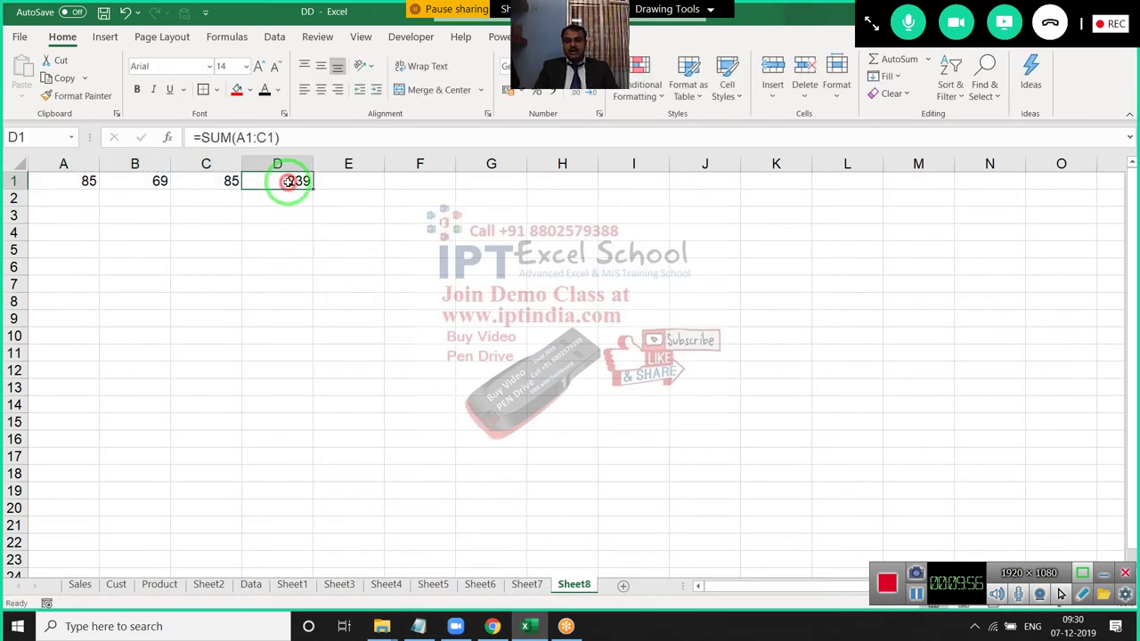
{"action": "right_click", "coordinate": [286, 180]}
{"action": "left_click", "coordinate": [343, 507]}
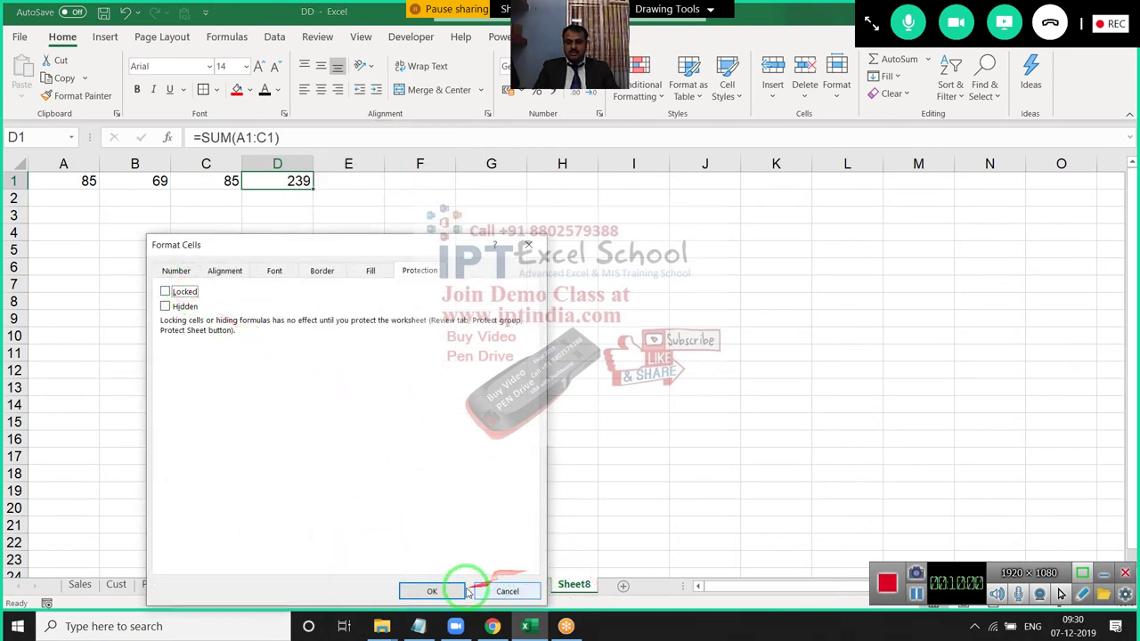
{"action": "left_click", "coordinate": [432, 590]}
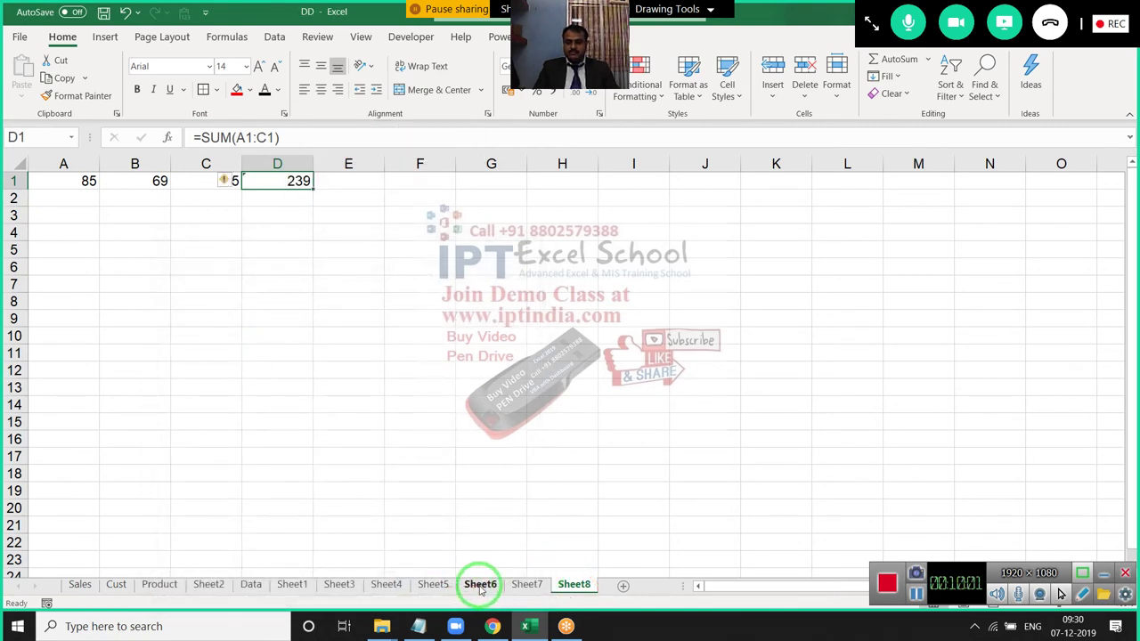
{"action": "right_click", "coordinate": [285, 177]}
{"action": "left_click", "coordinate": [360, 505]}
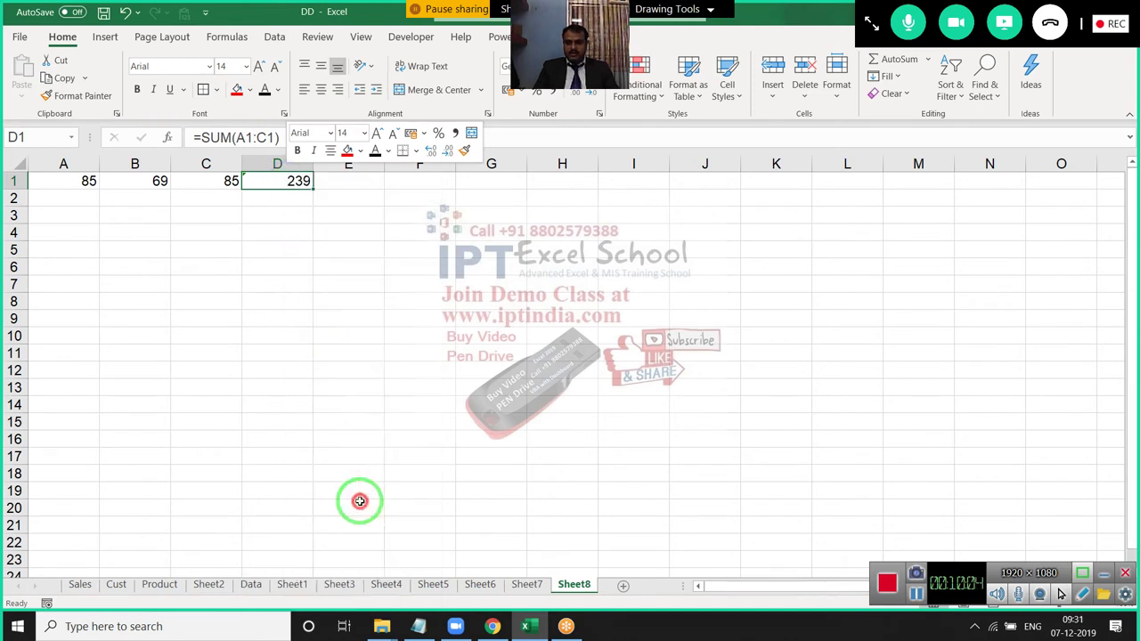
{"action": "left_click", "coordinate": [178, 292]}
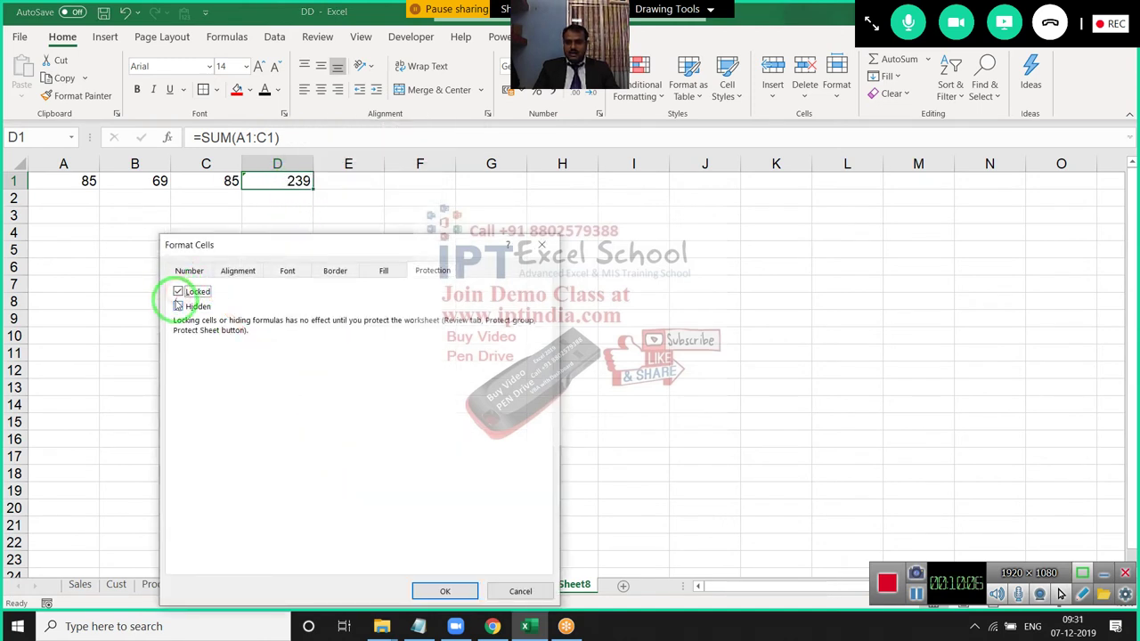
{"action": "left_click", "coordinate": [176, 306]}
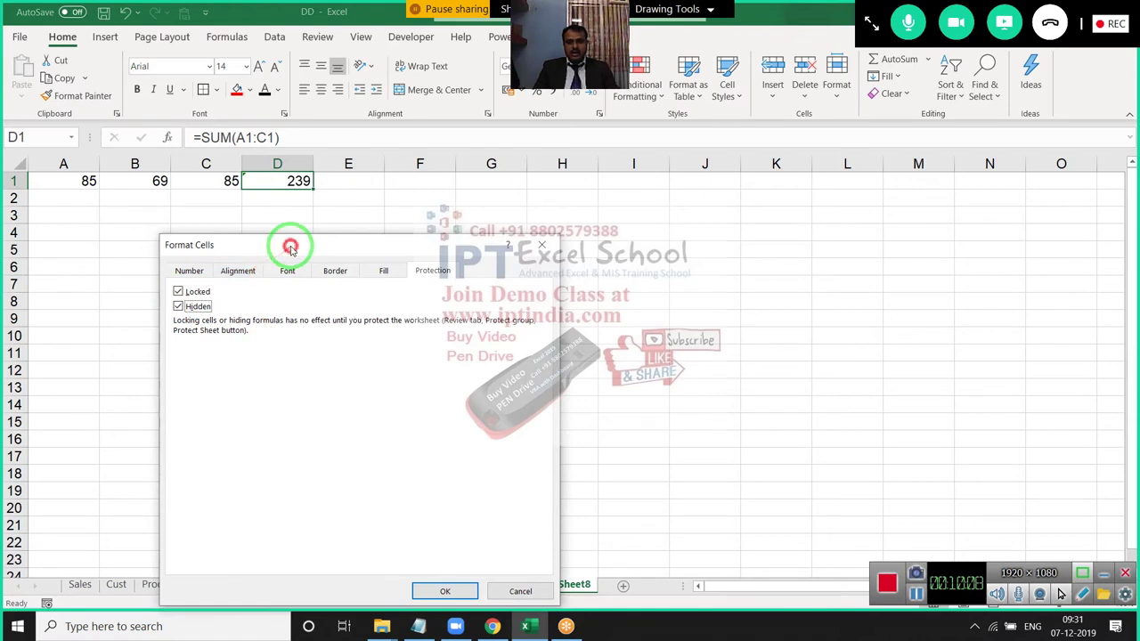
{"action": "left_click_drag", "start_coordinate": [293, 246], "coordinate": [499, 165]}
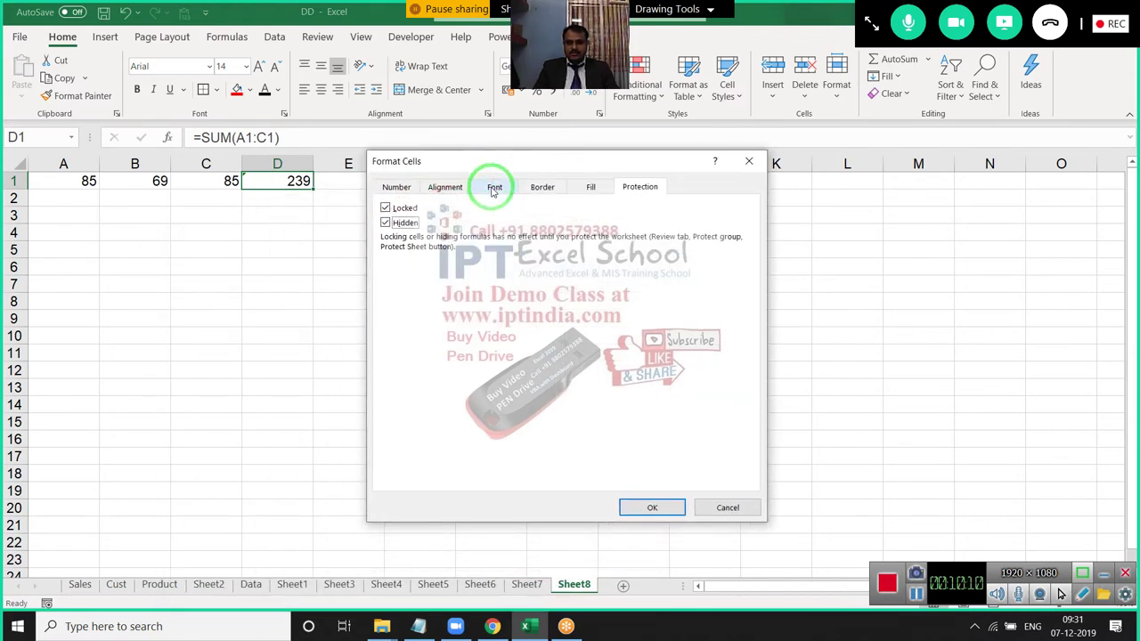
{"action": "left_click", "coordinate": [656, 508]}
- Protect Sheet8 from its sheet tab menu
{"action": "right_click", "coordinate": [575, 584]}
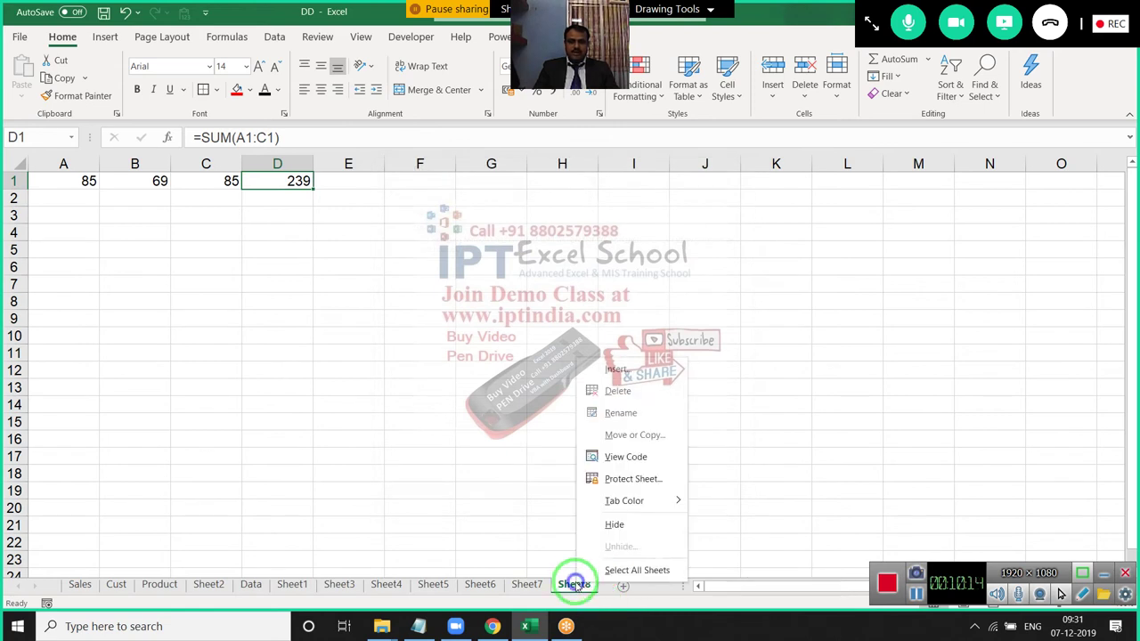
{"action": "left_click", "coordinate": [634, 435]}
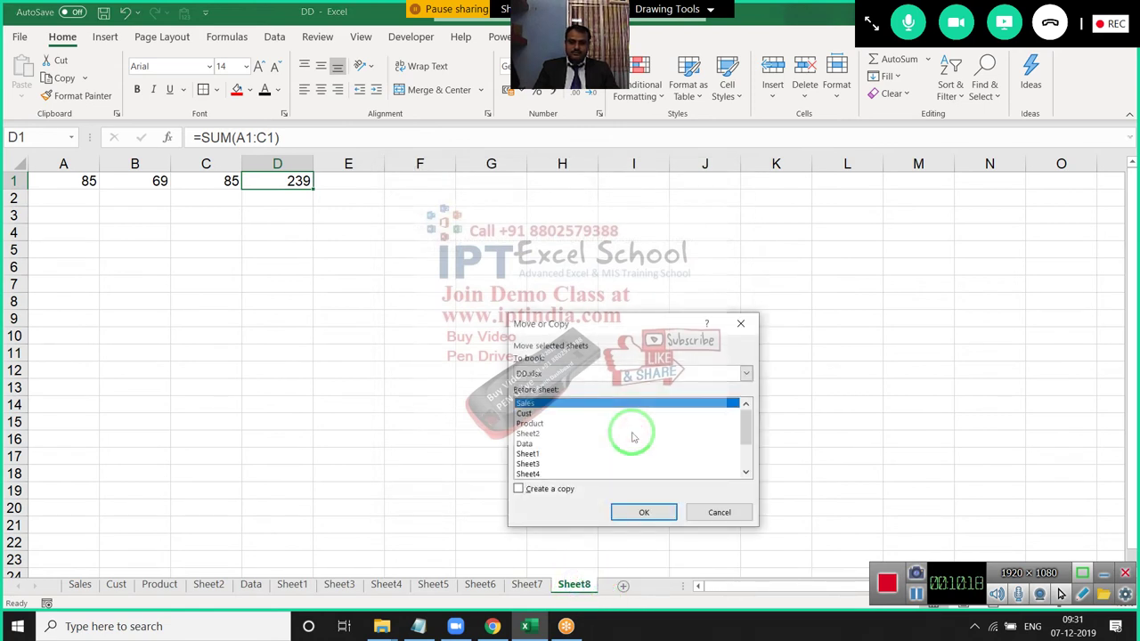
{"action": "key", "text": "Escape"}
{"action": "right_click", "coordinate": [571, 584]}
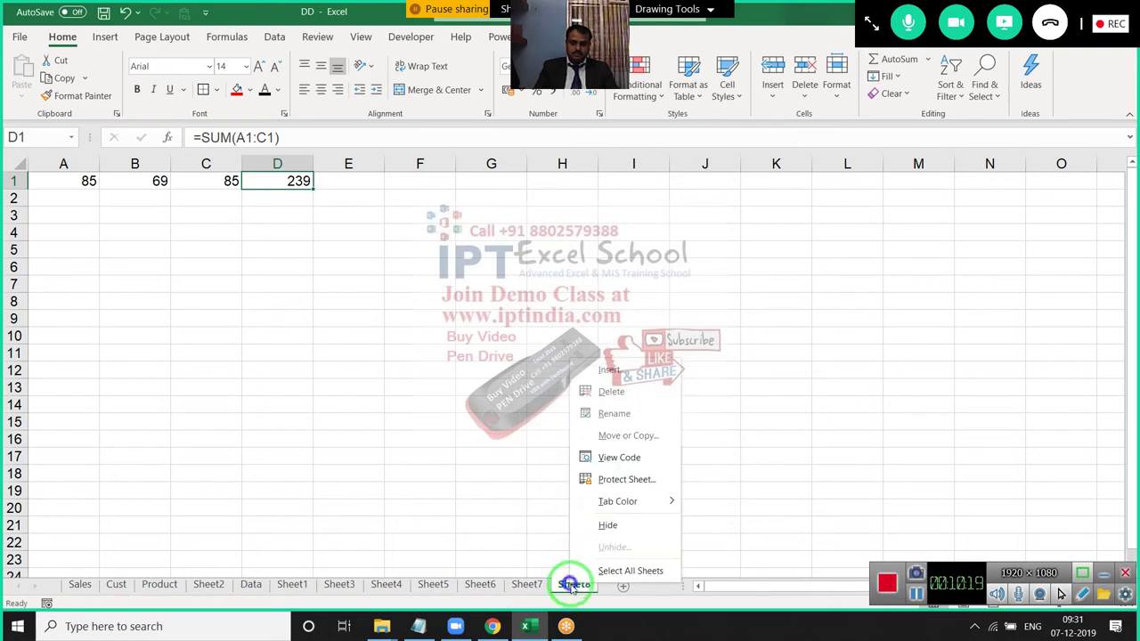
{"action": "left_click", "coordinate": [612, 479]}
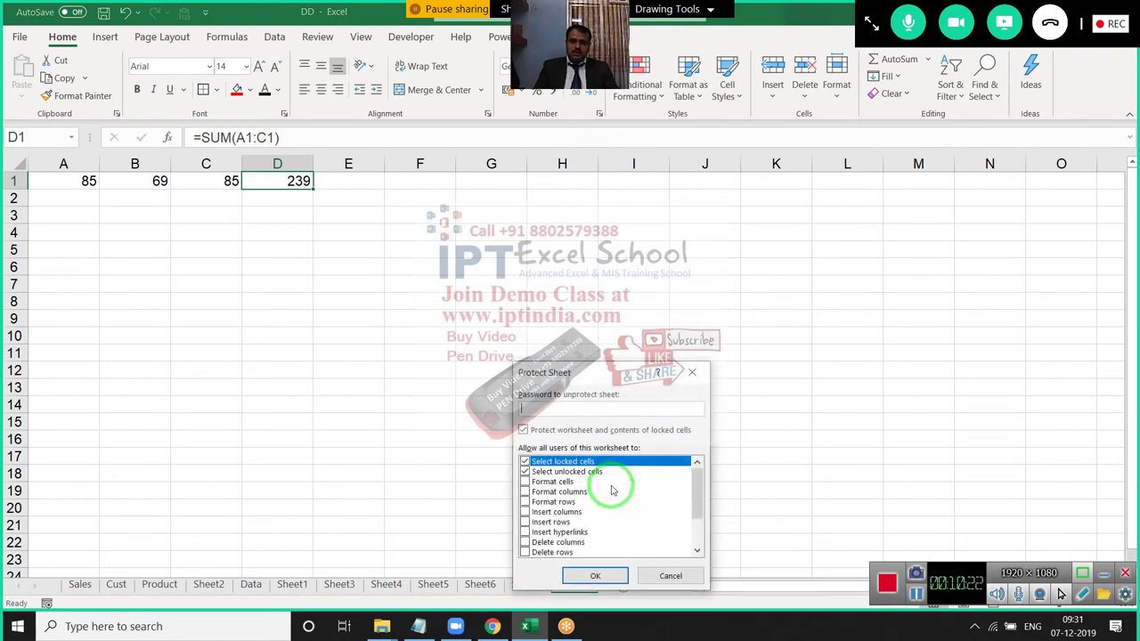
{"action": "key", "text": "Return"}
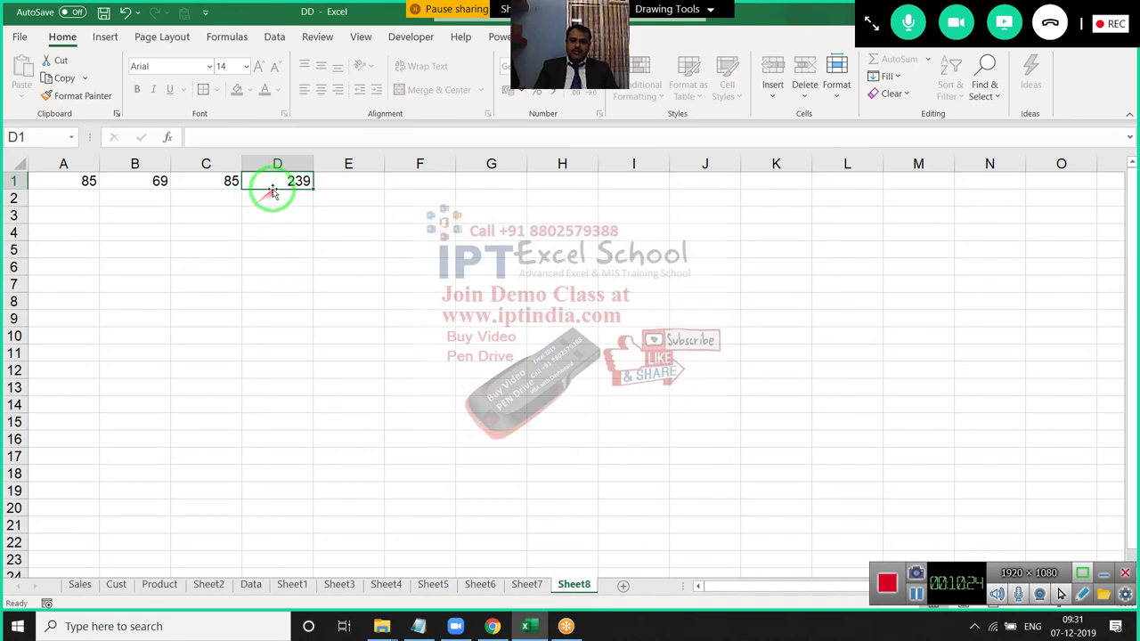
- Copy the 239 total from D1, add Sheet9, and clear the pasted value in A1
{"action": "key", "text": "Left"}
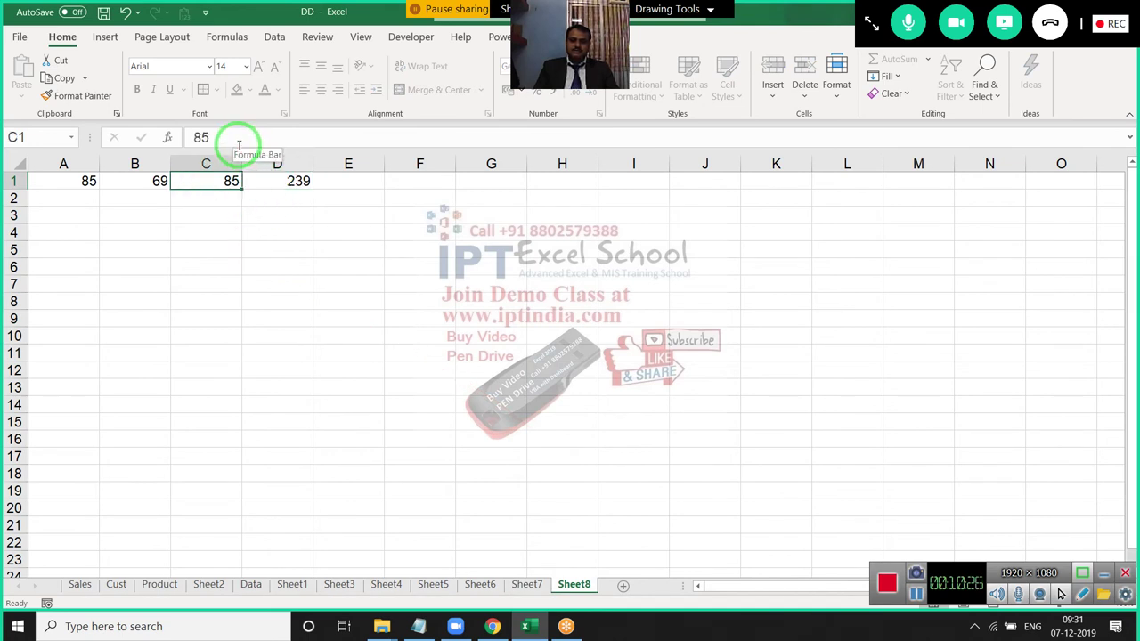
{"action": "key", "text": "Right"}
{"action": "key", "text": "ctrl+c"}
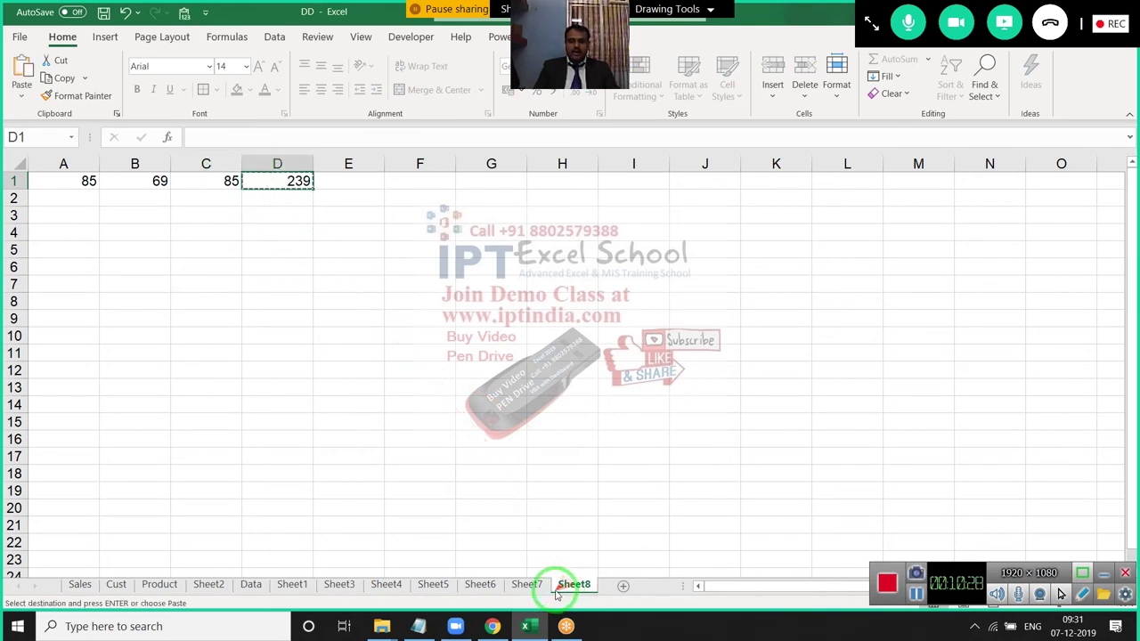
{"action": "left_click", "coordinate": [622, 584]}
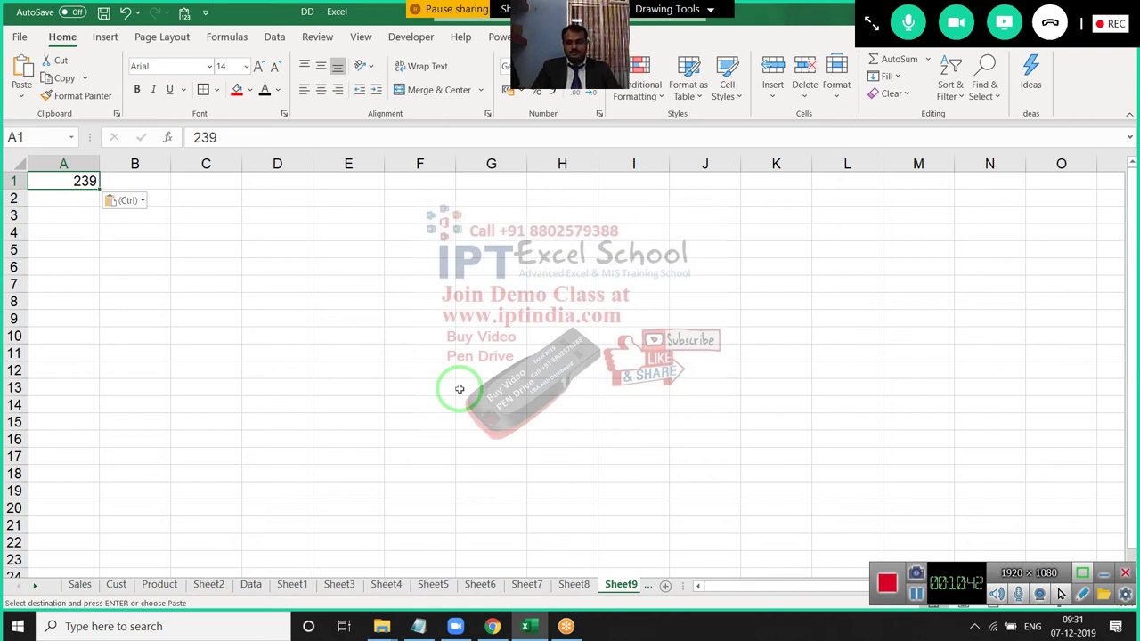
{"action": "key", "text": "Delete"}
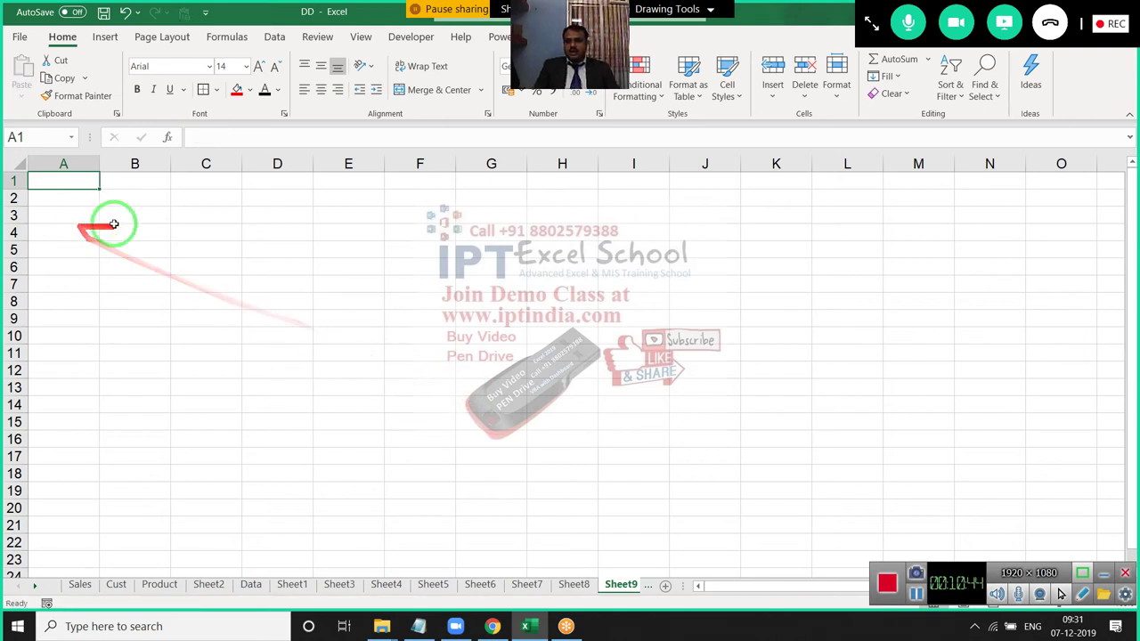
- Fill B4:D15 light green and G4:I14 light blue
{"action": "mouse_move", "coordinate": [114, 230]}
{"action": "left_mouse_down"}
{"action": "mouse_move", "coordinate": [236, 377]}
{"action": "mouse_move", "coordinate": [244, 412]}
{"action": "left_mouse_up"}
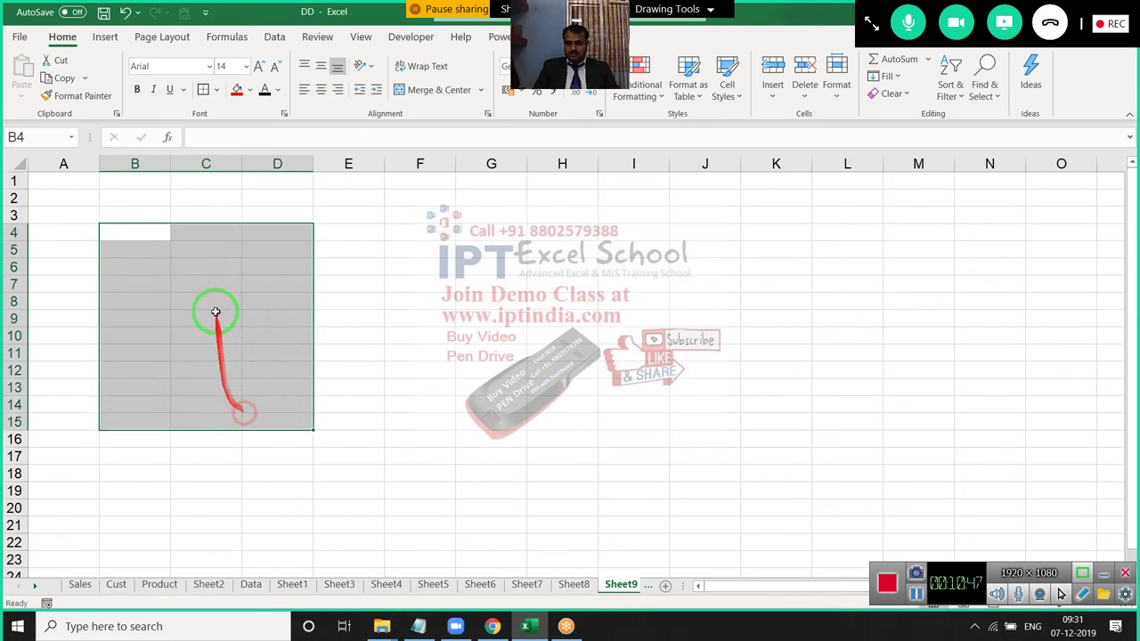
{"action": "left_click", "coordinate": [250, 90]}
{"action": "left_click", "coordinate": [288, 230]}
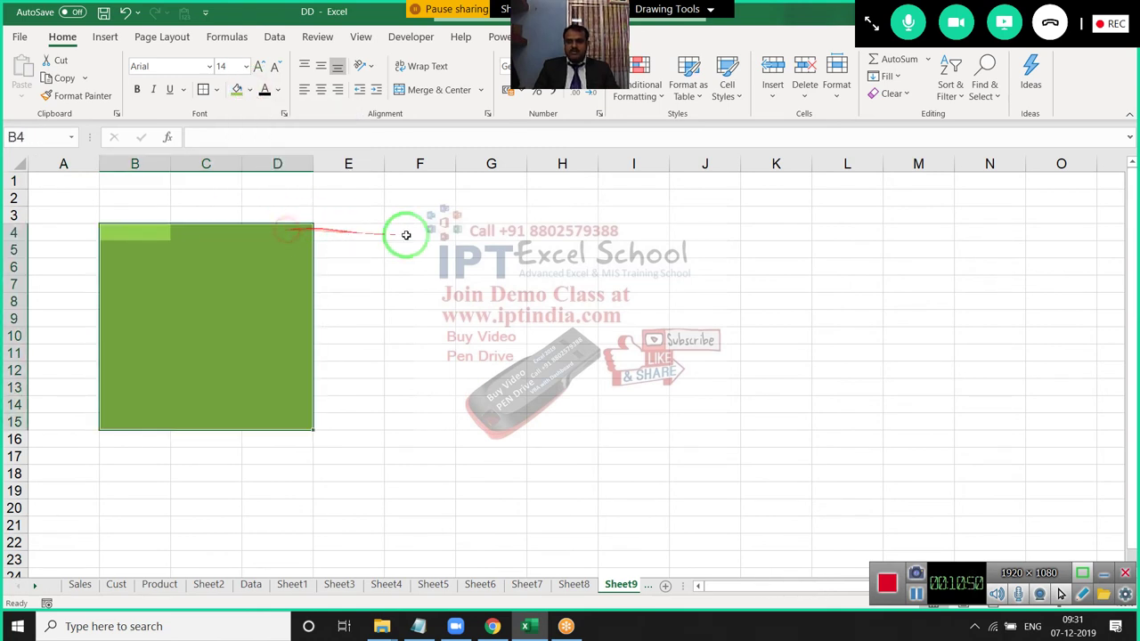
{"action": "left_click", "coordinate": [512, 234]}
{"action": "left_click_drag", "start_coordinate": [574, 243], "coordinate": [625, 409]}
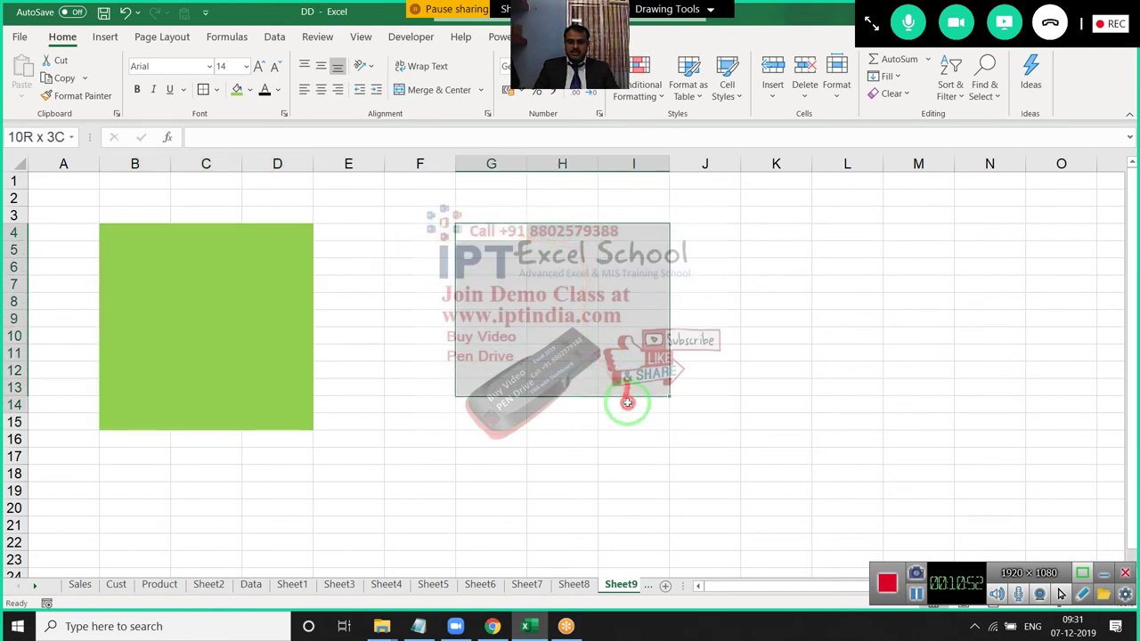
{"action": "left_click", "coordinate": [251, 90]}
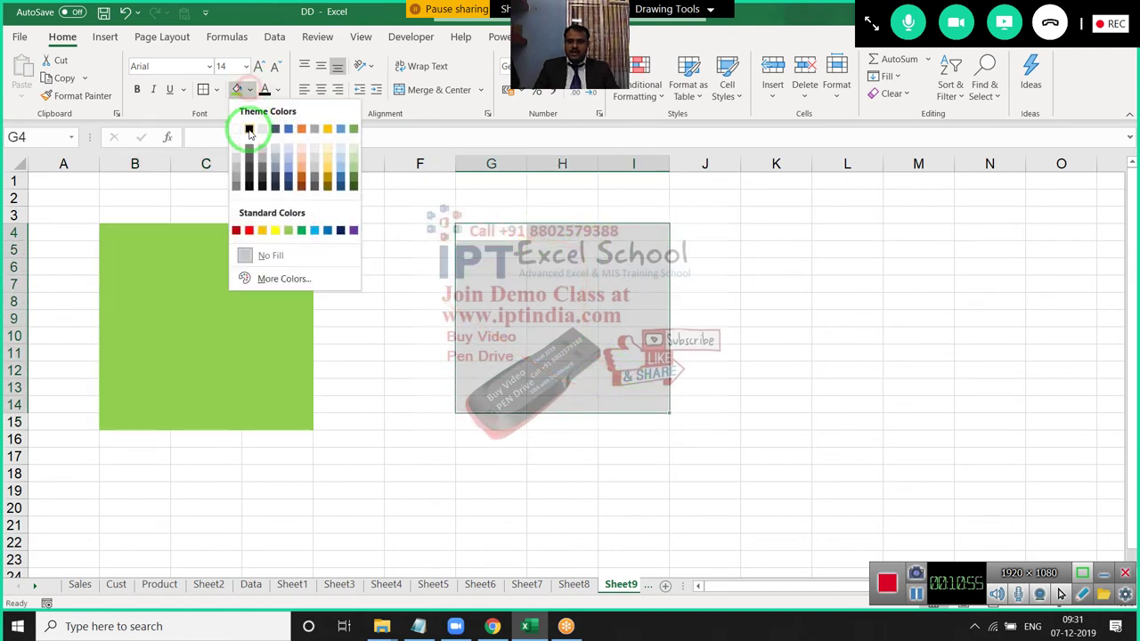
{"action": "left_click", "coordinate": [313, 229]}
{"action": "left_click", "coordinate": [178, 199]}
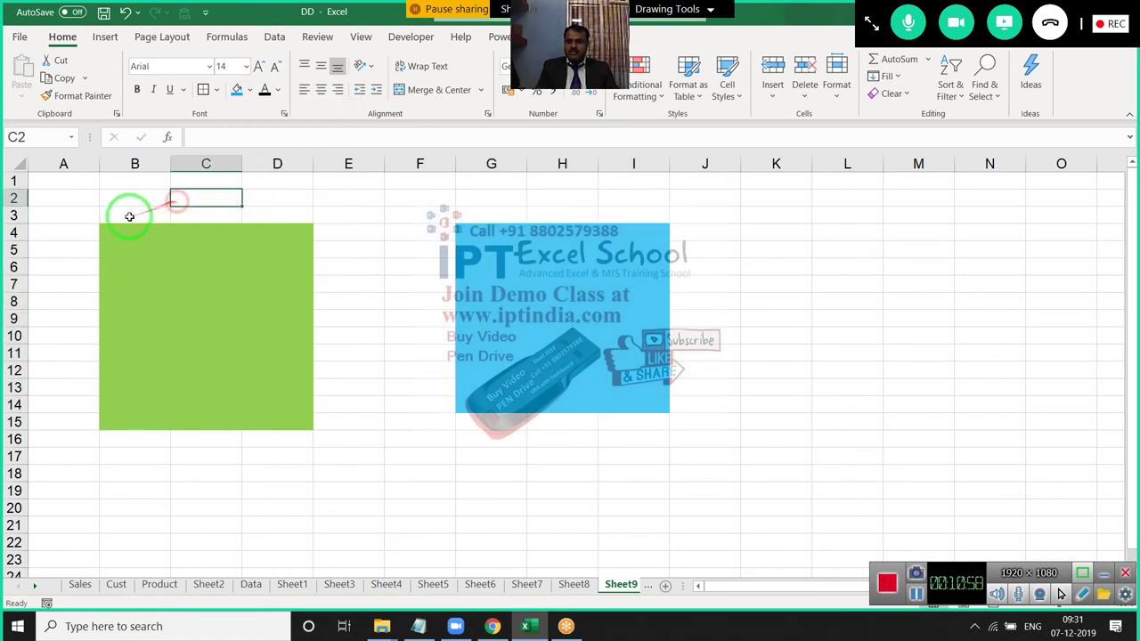
- Label the blocks with A in B3 and B in G3
{"action": "left_click", "coordinate": [129, 216]}
{"action": "type", "text": "A"}
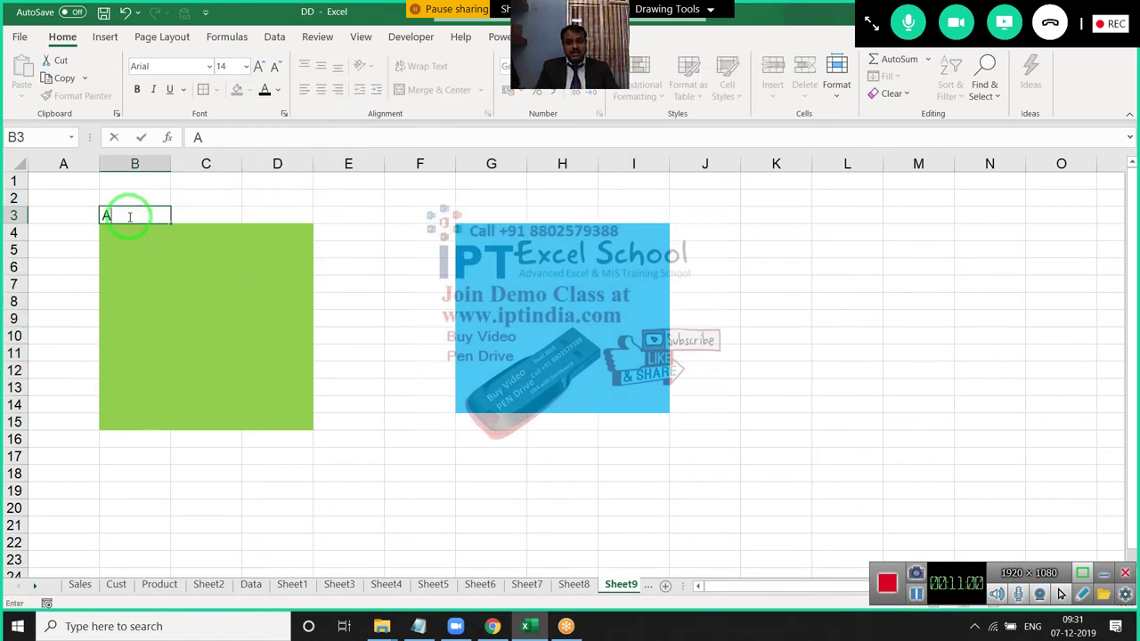
{"action": "left_click", "coordinate": [512, 219]}
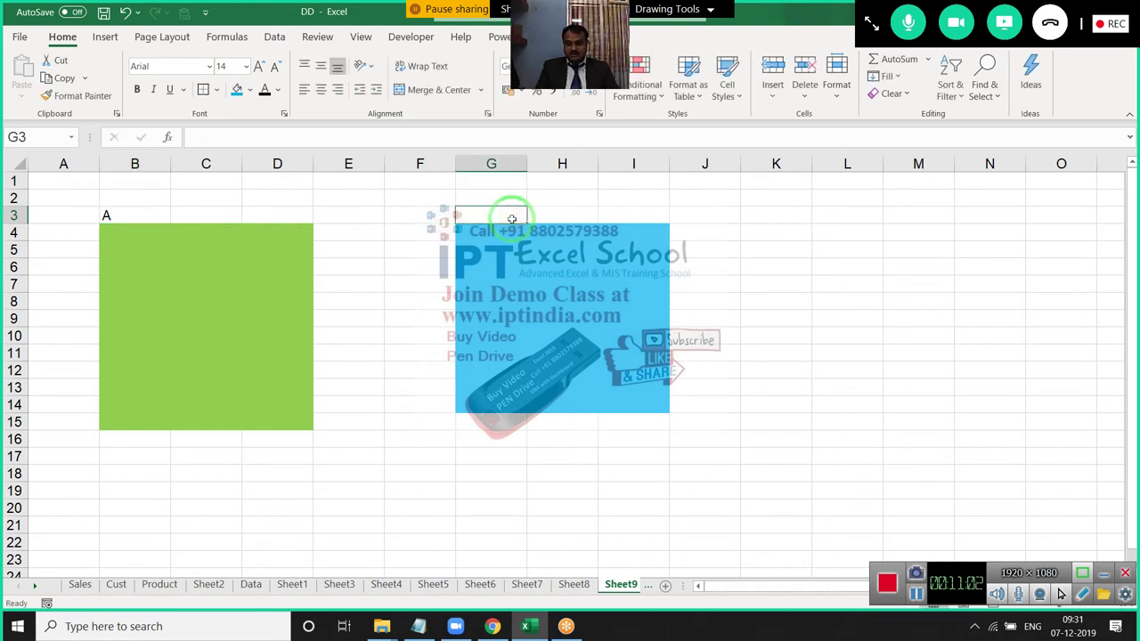
{"action": "type", "text": "B"}
{"action": "key", "text": "Return"}
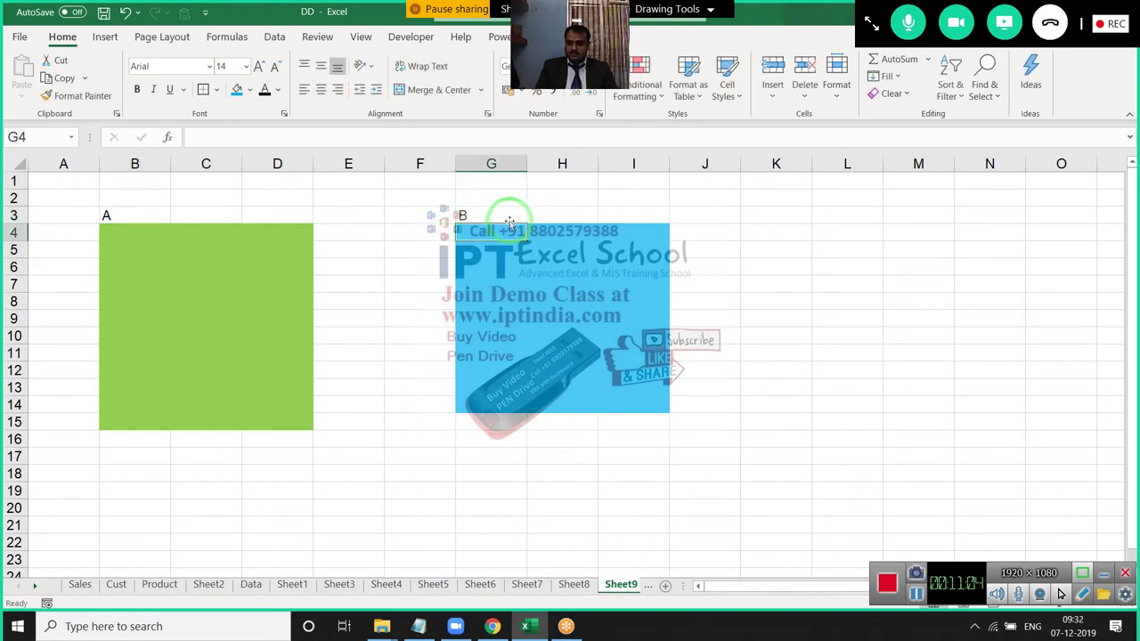
- Create Range1 for B4:D15 with a password in Review > Allow Edit Ranges
{"action": "left_click", "coordinate": [312, 37]}
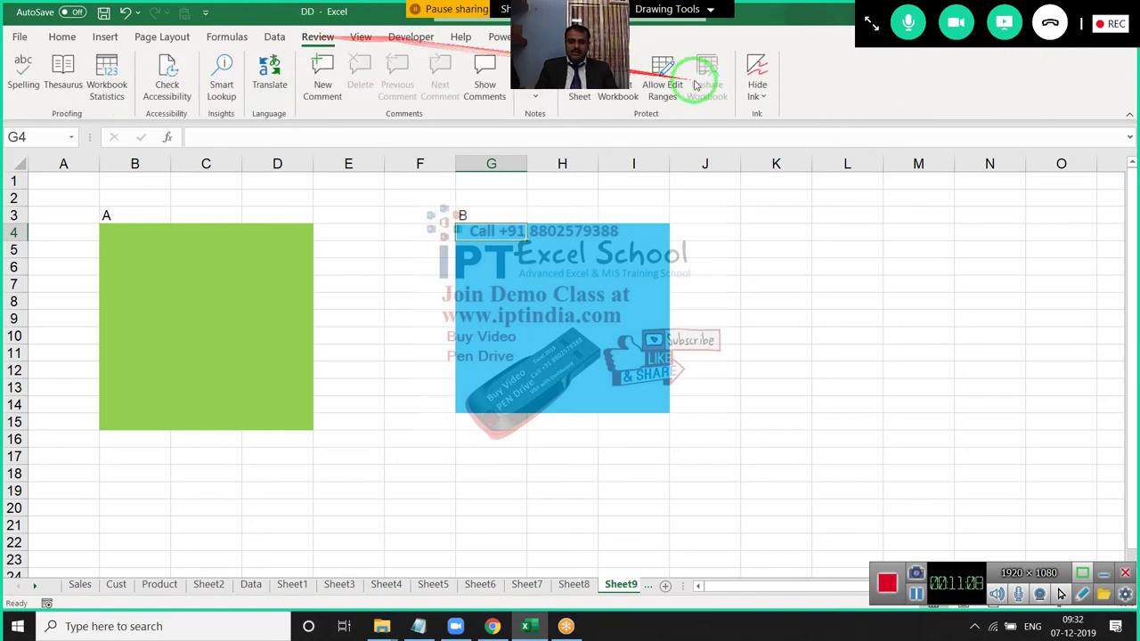
{"action": "left_click", "coordinate": [670, 100]}
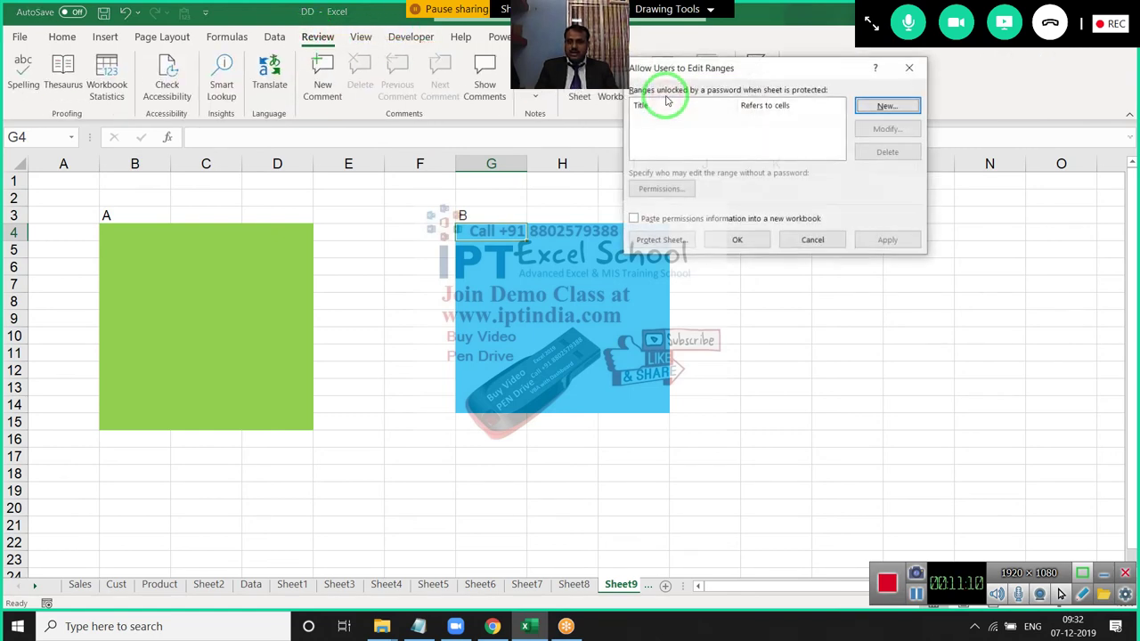
{"action": "left_click", "coordinate": [907, 106]}
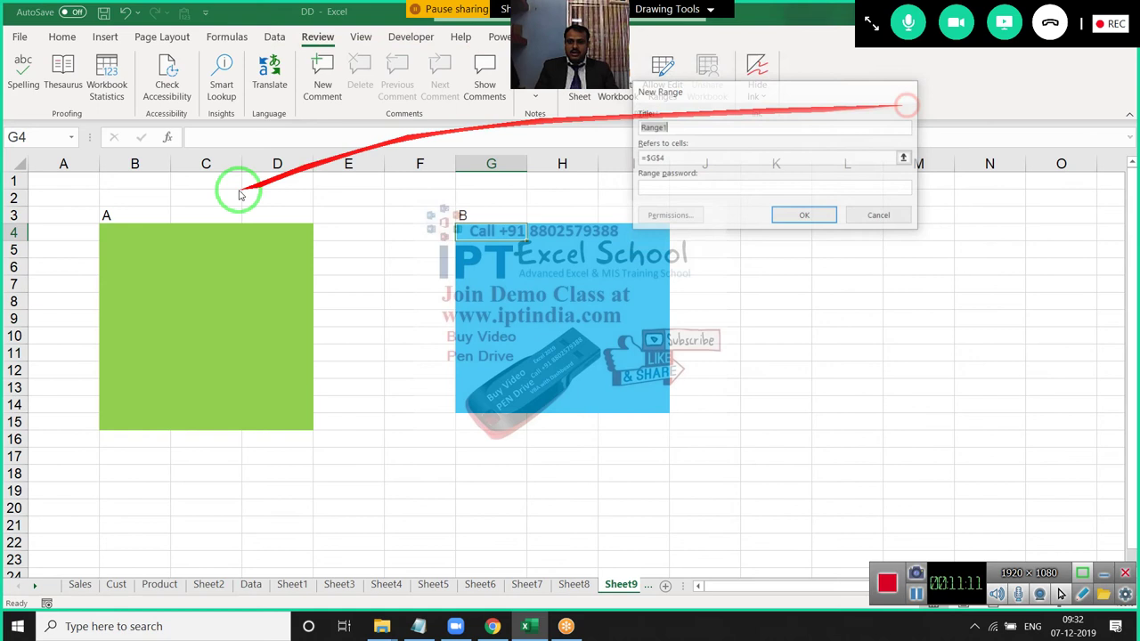
{"action": "left_click", "coordinate": [905, 161]}
{"action": "mouse_move", "coordinate": [122, 229]}
{"action": "left_mouse_down"}
{"action": "mouse_move", "coordinate": [233, 345]}
{"action": "mouse_move", "coordinate": [285, 425]}
{"action": "left_mouse_up"}
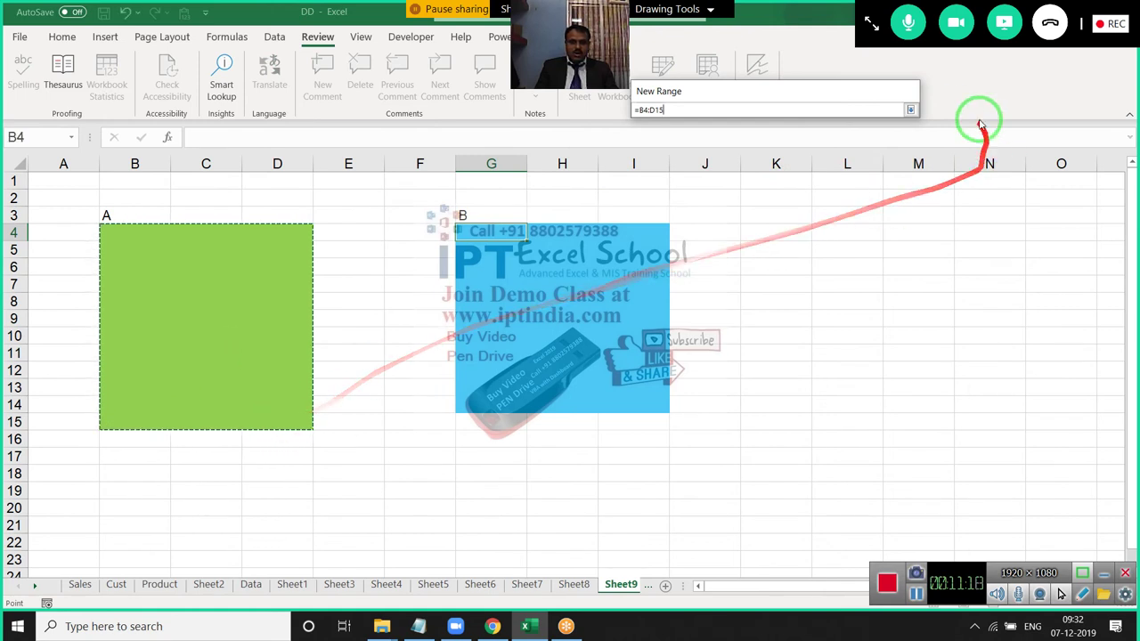
{"action": "left_click", "coordinate": [910, 110]}
{"action": "left_click", "coordinate": [684, 182]}
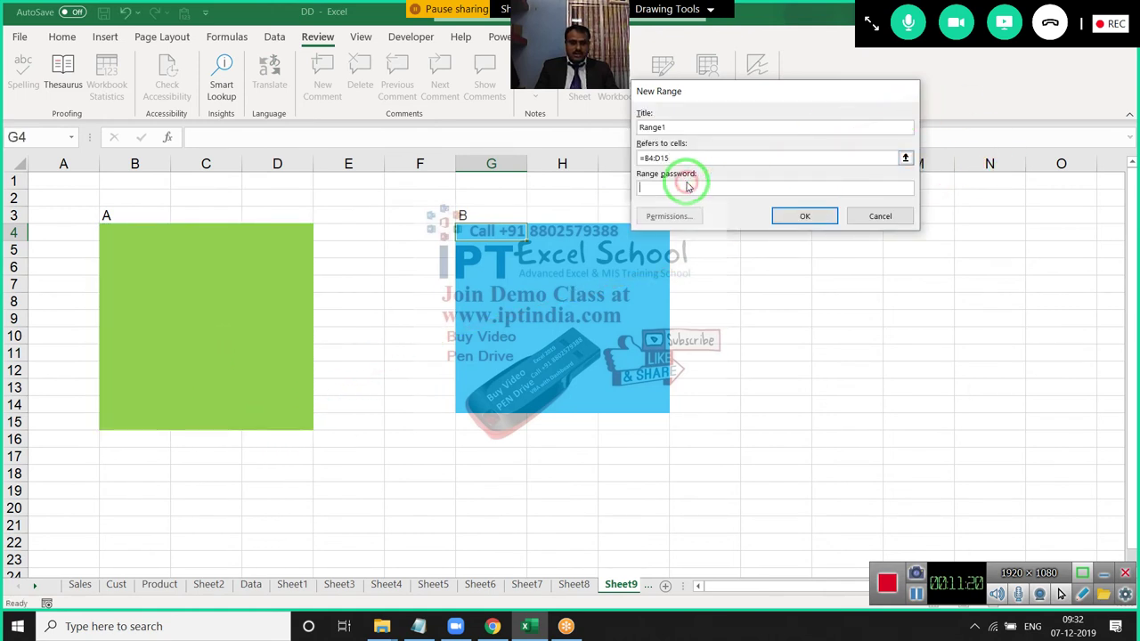
{"action": "left_click", "coordinate": [789, 213]}
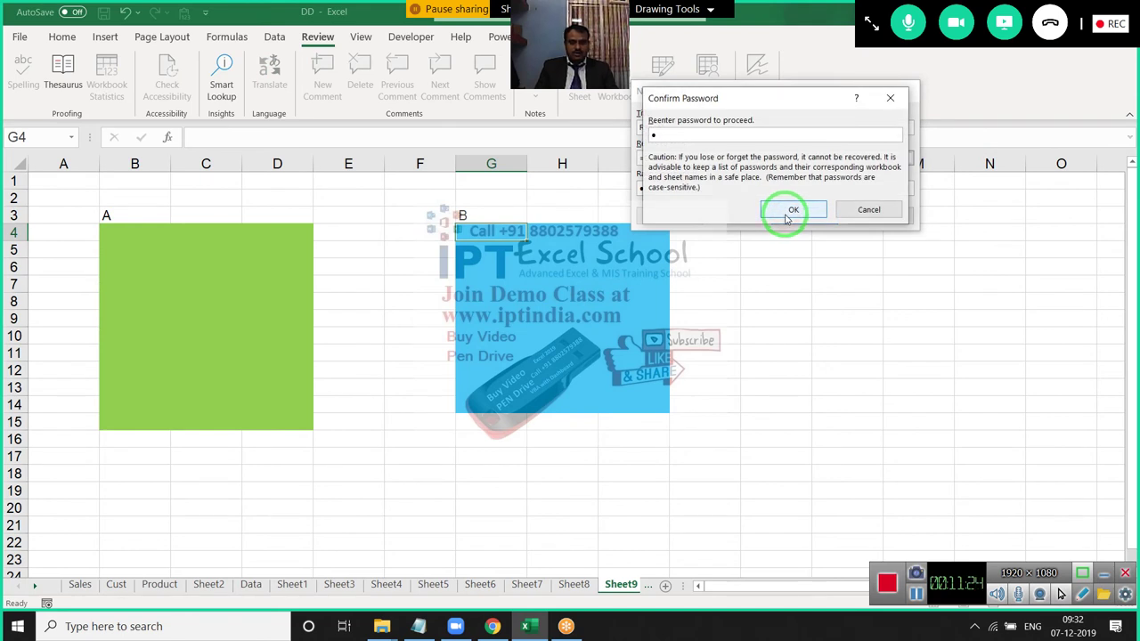
{"action": "left_click", "coordinate": [789, 214]}
{"action": "left_click", "coordinate": [866, 241]}
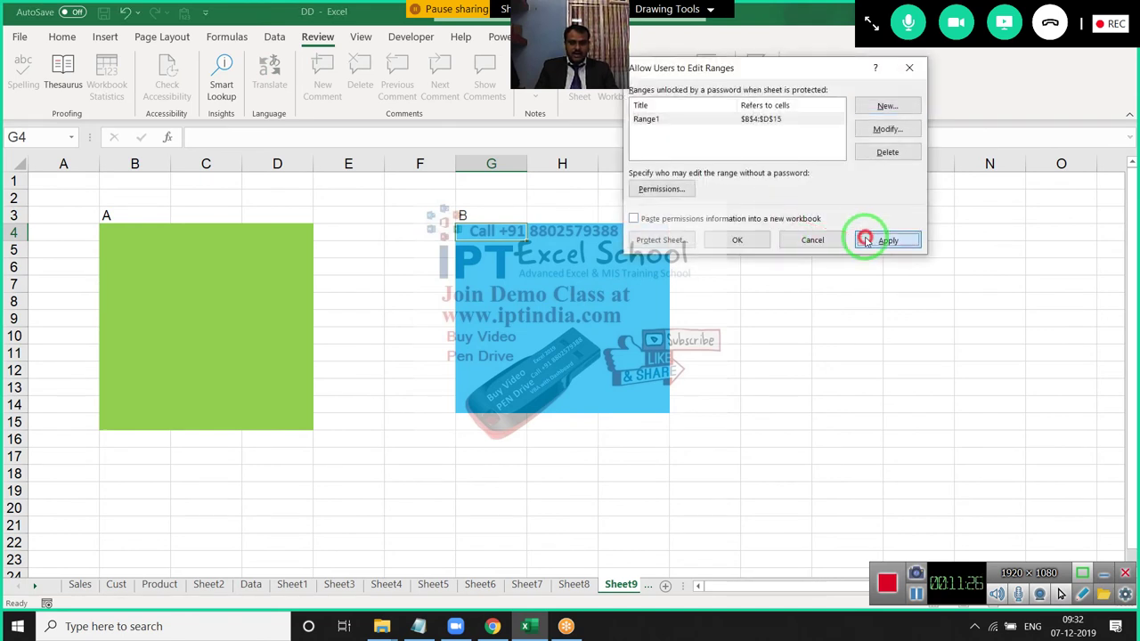
- Add a password-protected Range2 for G4:I14 and apply both ranges
{"action": "left_click", "coordinate": [875, 111]}
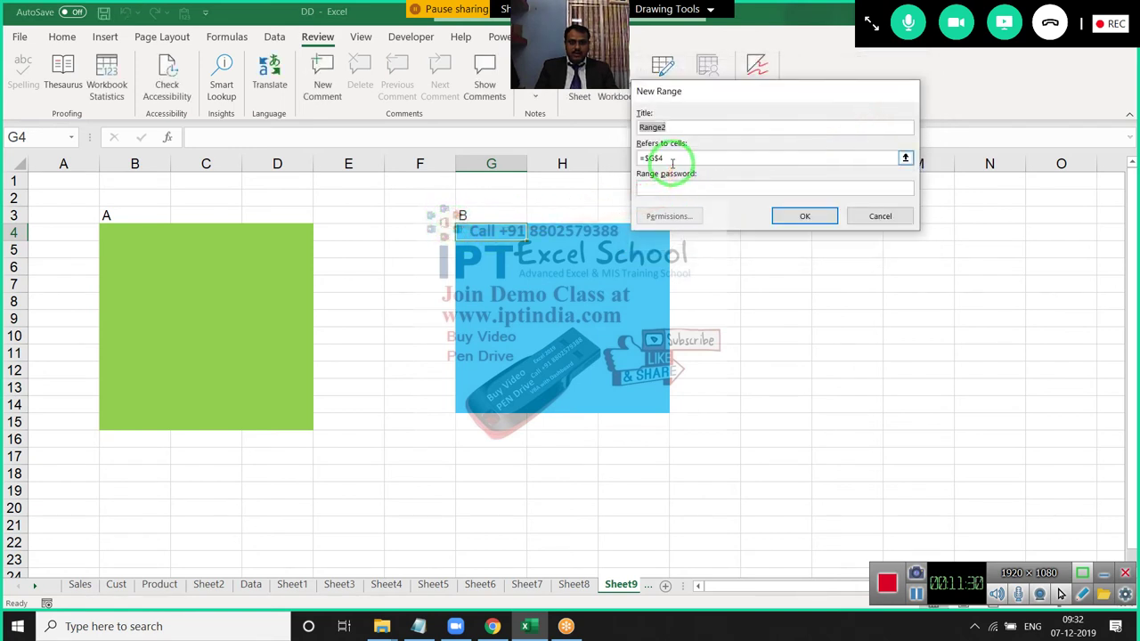
{"action": "left_click", "coordinate": [482, 233]}
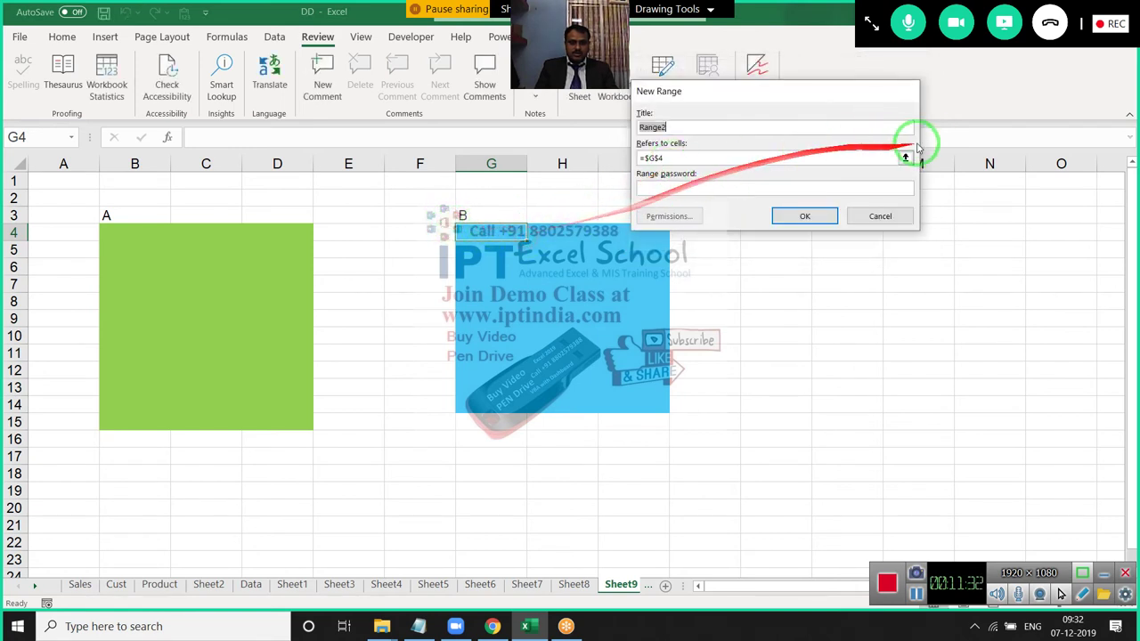
{"action": "left_click", "coordinate": [905, 158]}
{"action": "left_click_drag", "start_coordinate": [538, 226], "coordinate": [644, 405]}
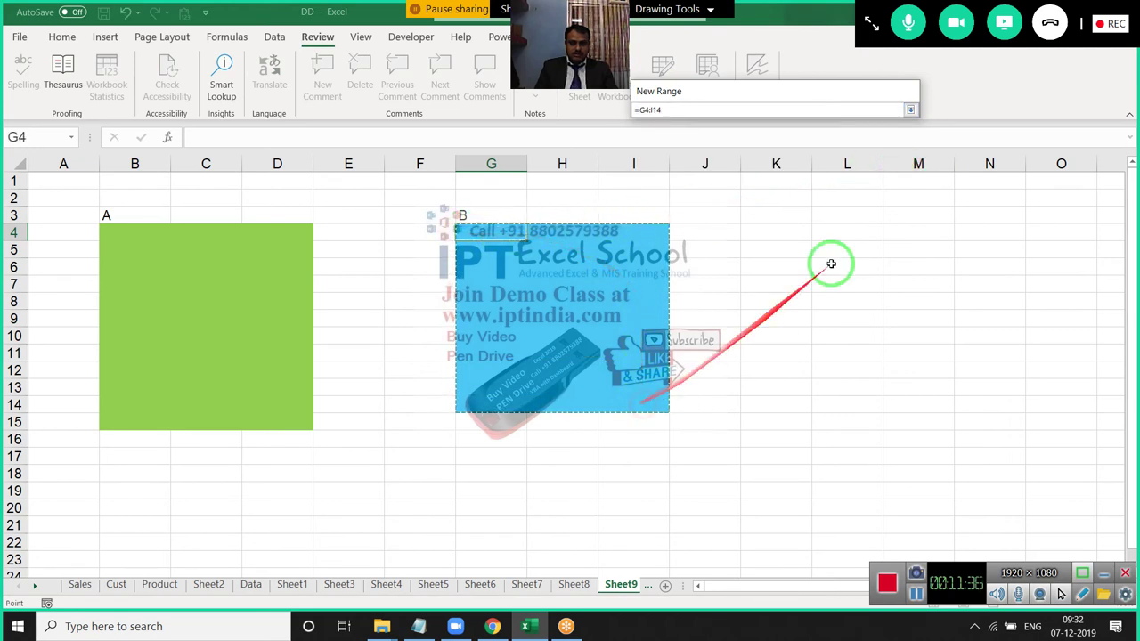
{"action": "left_click", "coordinate": [909, 110]}
{"action": "left_click", "coordinate": [680, 188]}
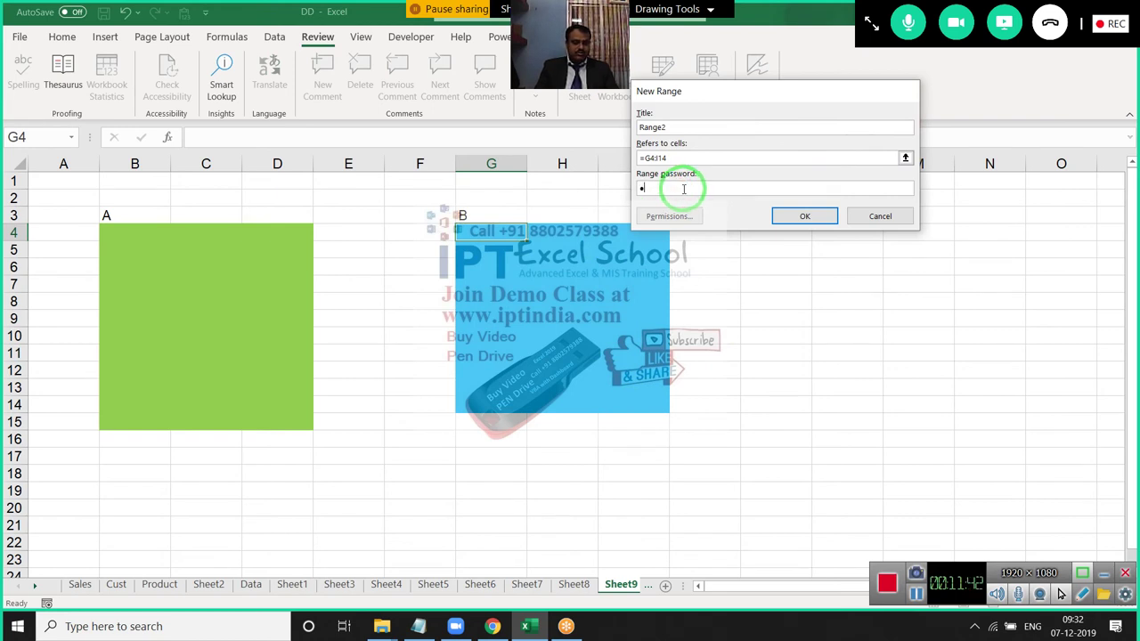
{"action": "left_click", "coordinate": [829, 215]}
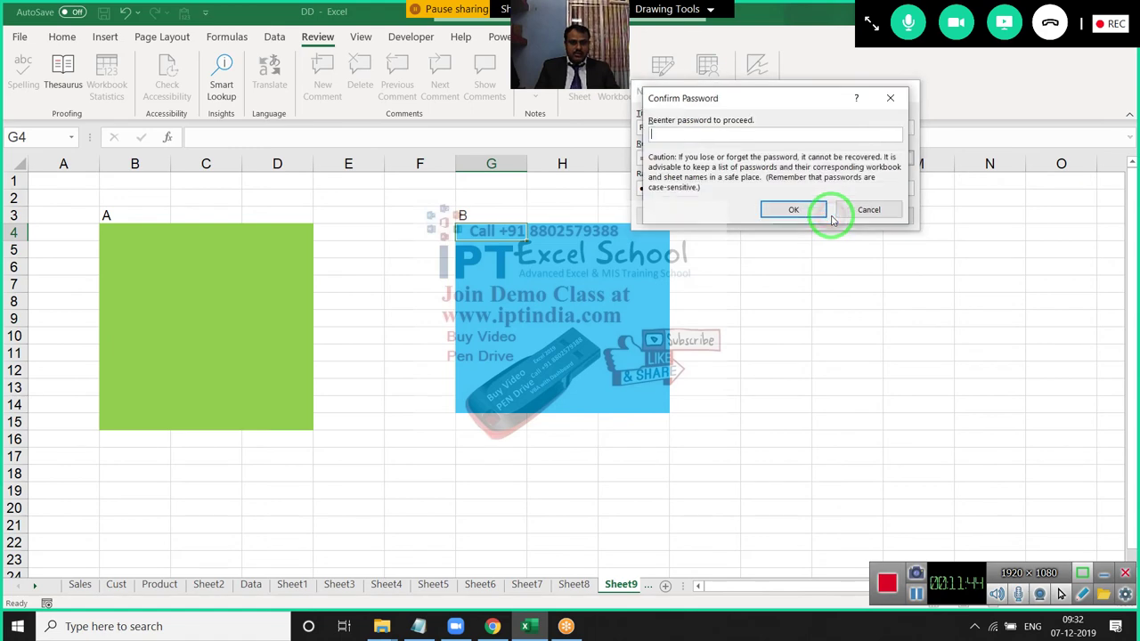
{"action": "left_click", "coordinate": [776, 211]}
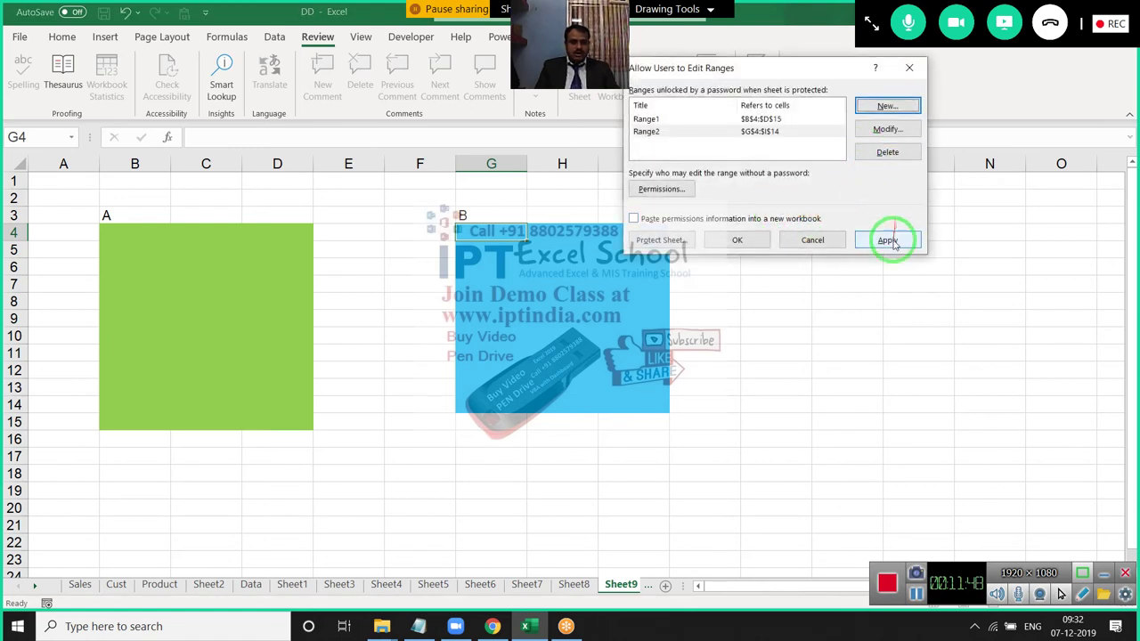
{"action": "left_click", "coordinate": [888, 240]}
{"action": "left_click", "coordinate": [740, 240]}
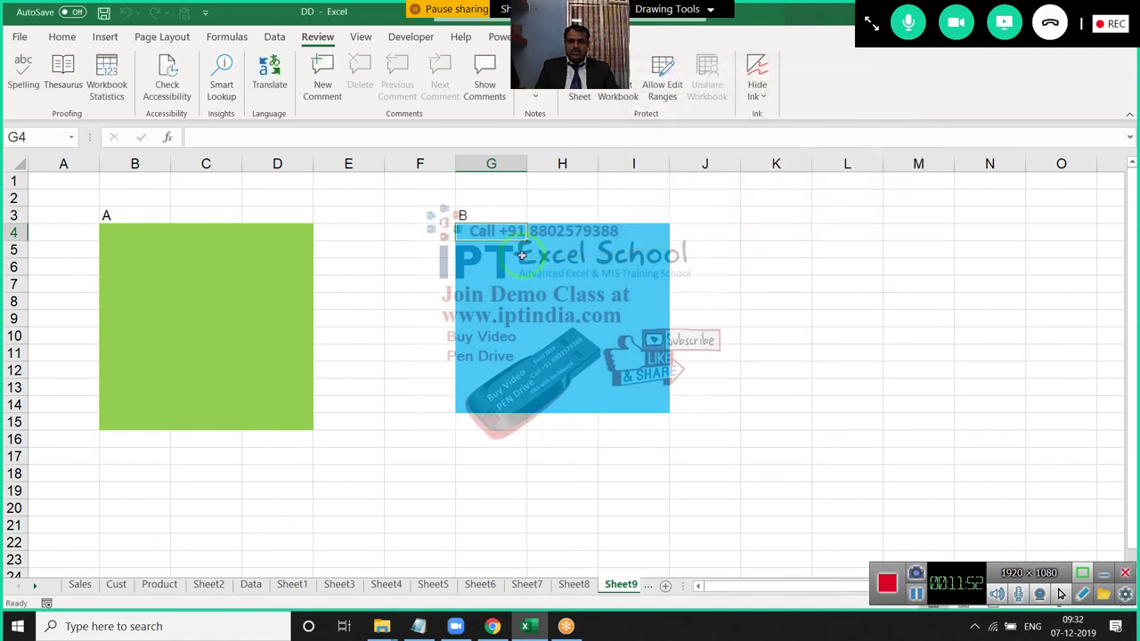
- Protect Sheet9 and confirm that a cell outside the ranges can't be edited
{"action": "right_click", "coordinate": [627, 585]}
{"action": "right_click", "coordinate": [602, 584]}
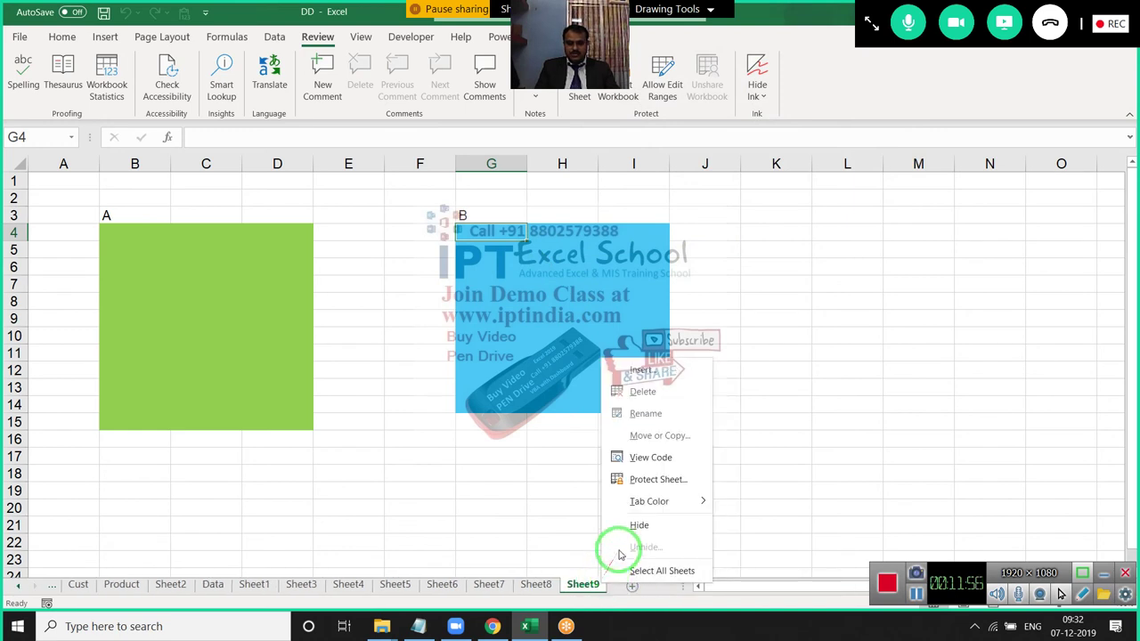
{"action": "left_click", "coordinate": [663, 483]}
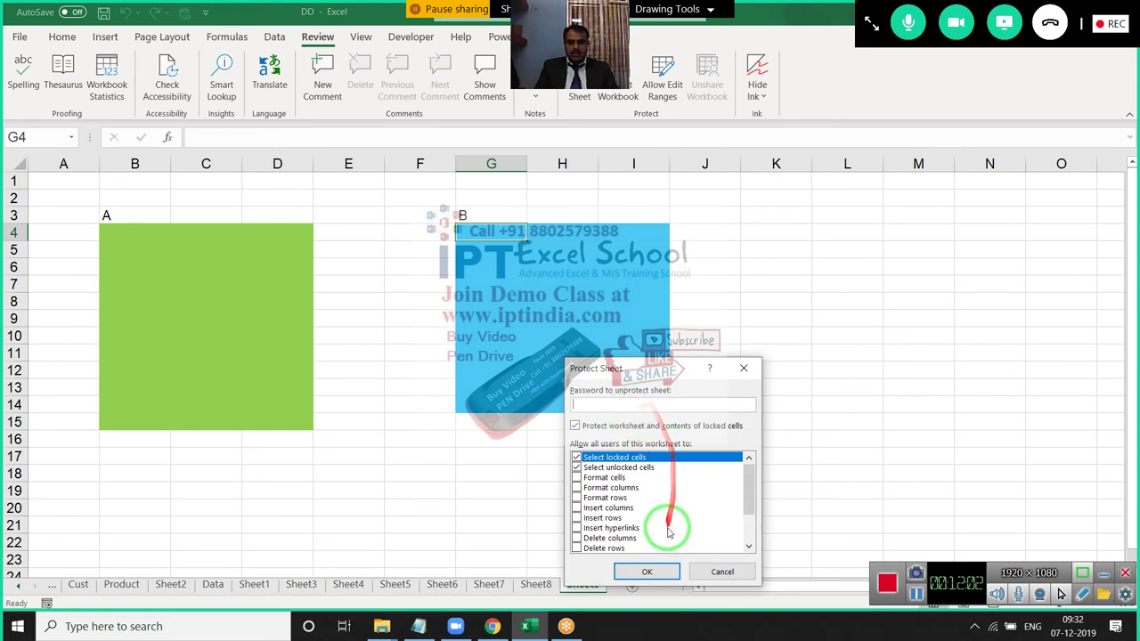
{"action": "left_click", "coordinate": [650, 571]}
{"action": "double_click", "coordinate": [458, 473]}
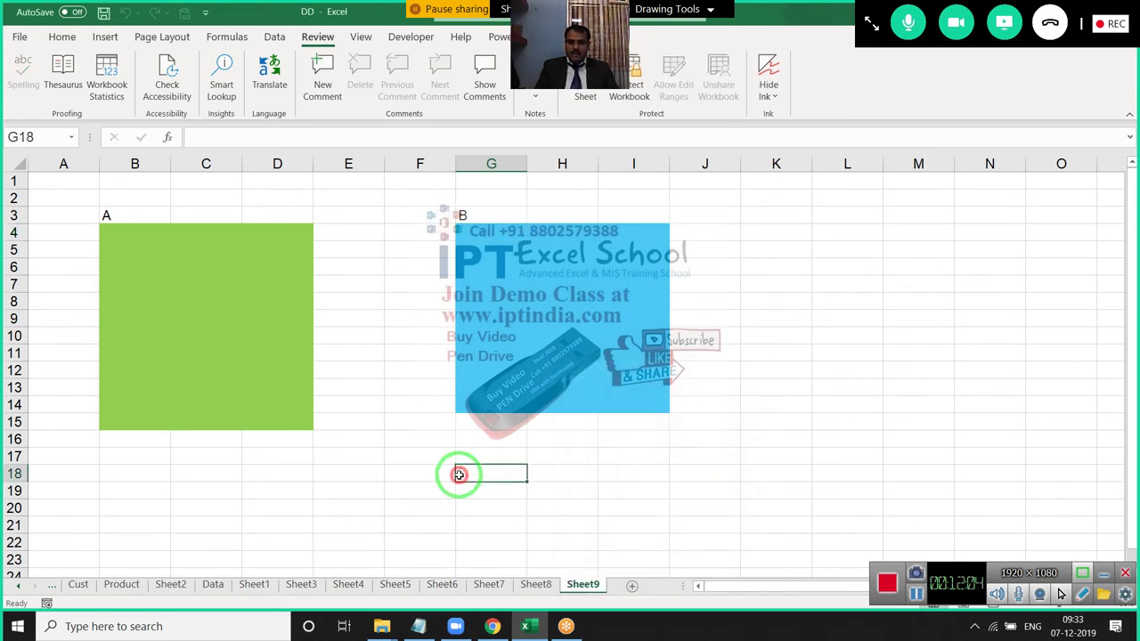
{"action": "key", "text": "Return"}
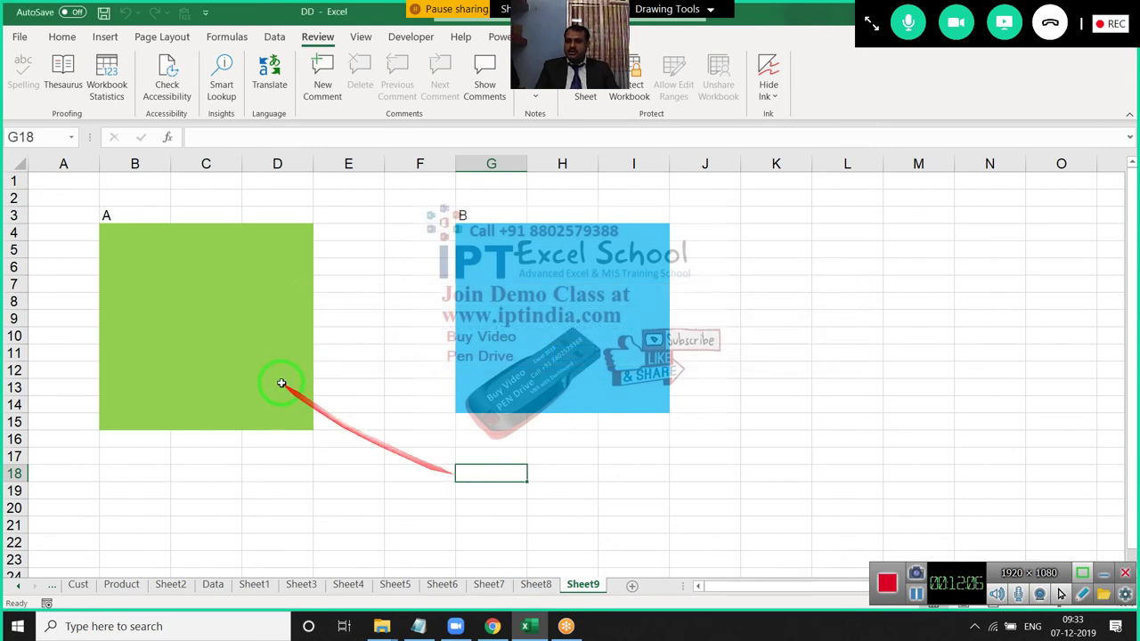
- Unlock the green range with its password and enter czxc in D7 and zczx in D9
{"action": "left_click", "coordinate": [278, 375]}
{"action": "double_click", "coordinate": [278, 375]}
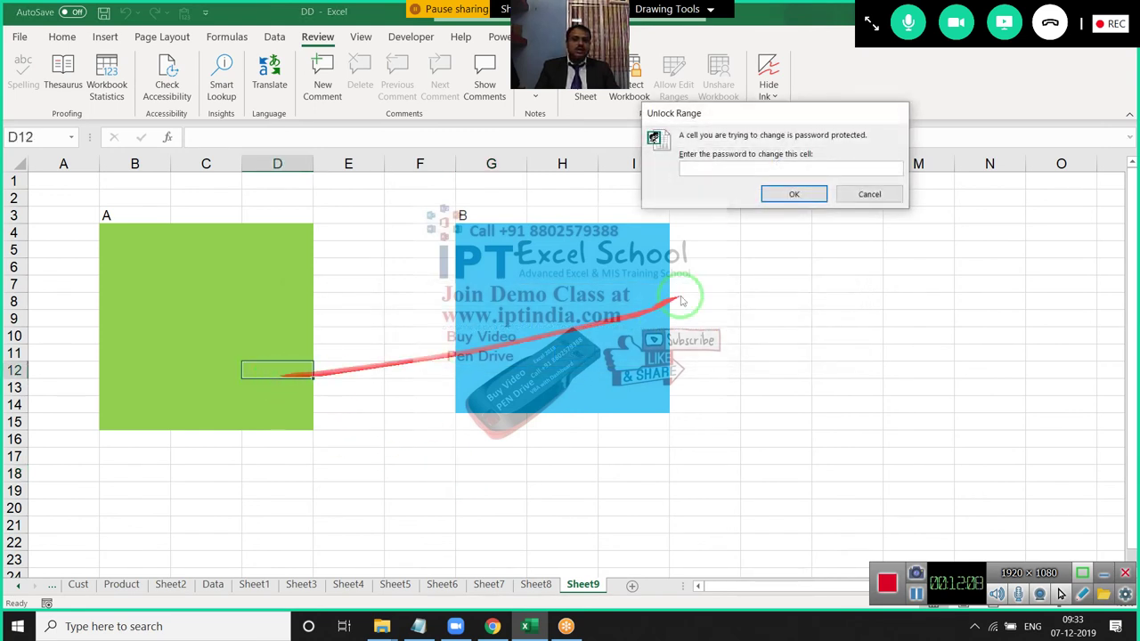
{"action": "left_click_drag", "start_coordinate": [730, 120], "coordinate": [534, 157]}
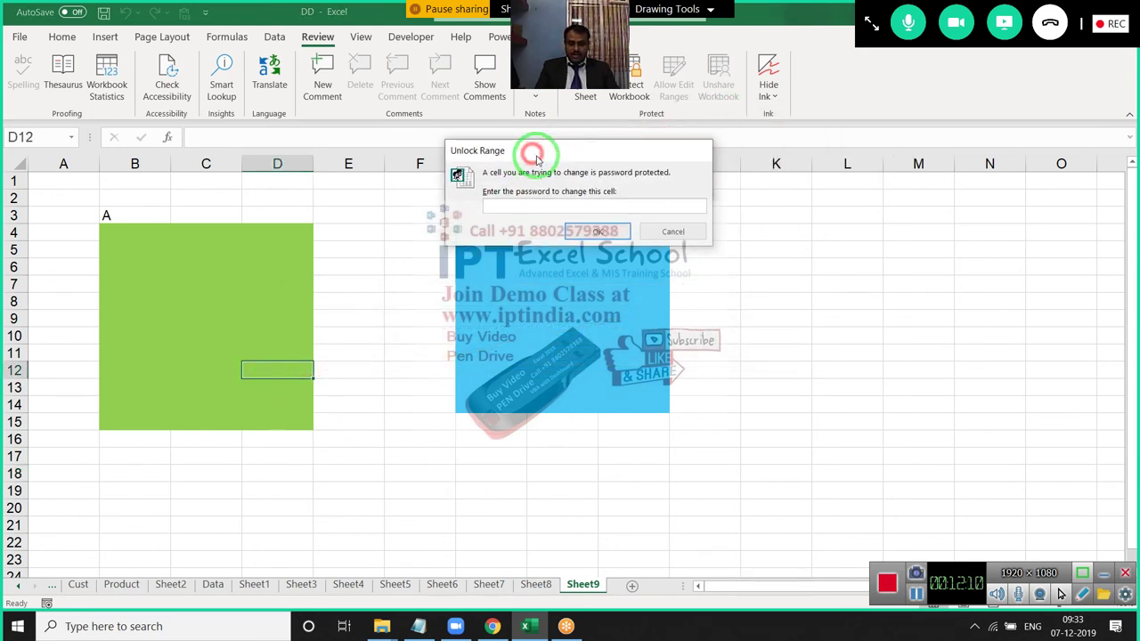
{"action": "key", "text": "Return"}
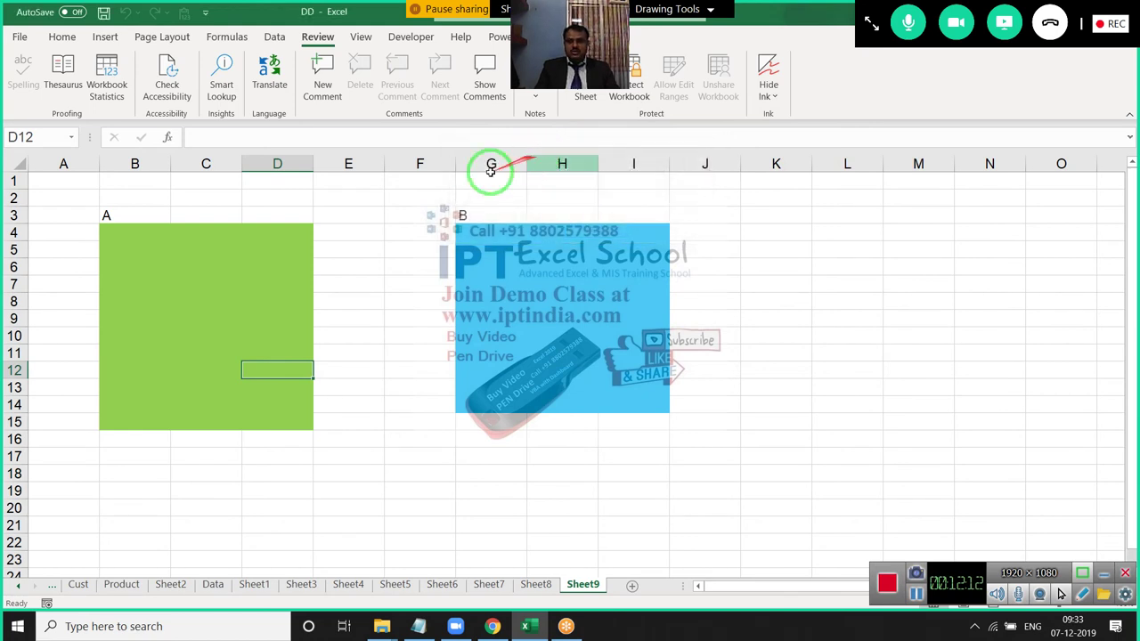
{"action": "left_click", "coordinate": [280, 281]}
{"action": "type", "text": "czxc"}
{"action": "left_click", "coordinate": [249, 315]}
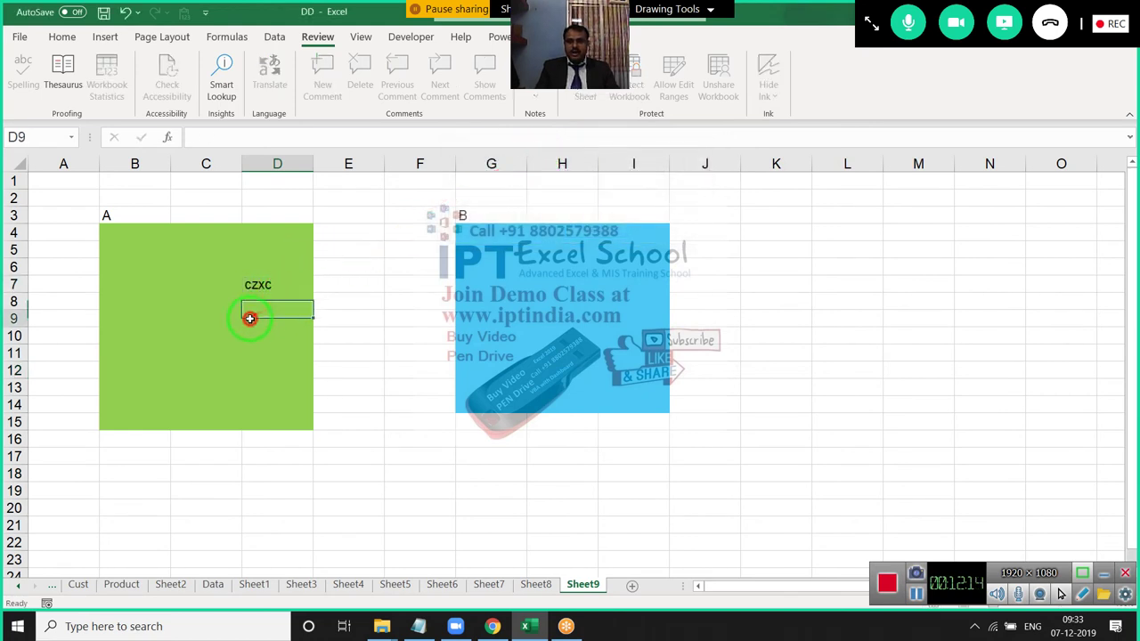
{"action": "type", "text": "zczx"}
- Try editing H9 to bring up the blue range's password prompt
{"action": "left_click", "coordinate": [542, 325]}
{"action": "double_click", "coordinate": [543, 328]}
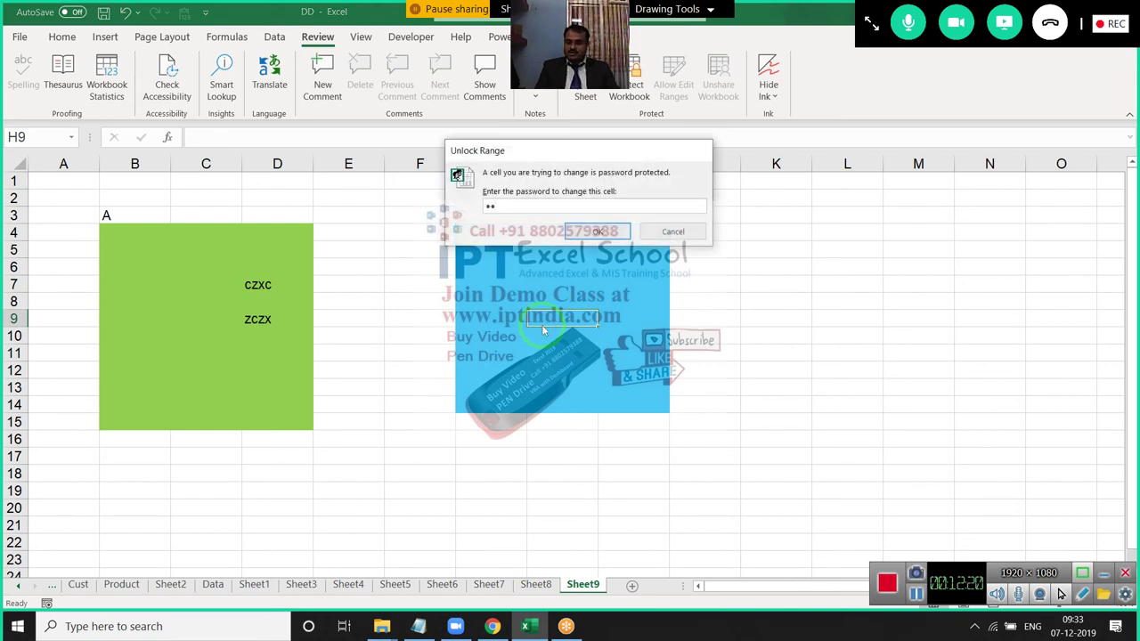
{"action": "key", "text": "Return"}
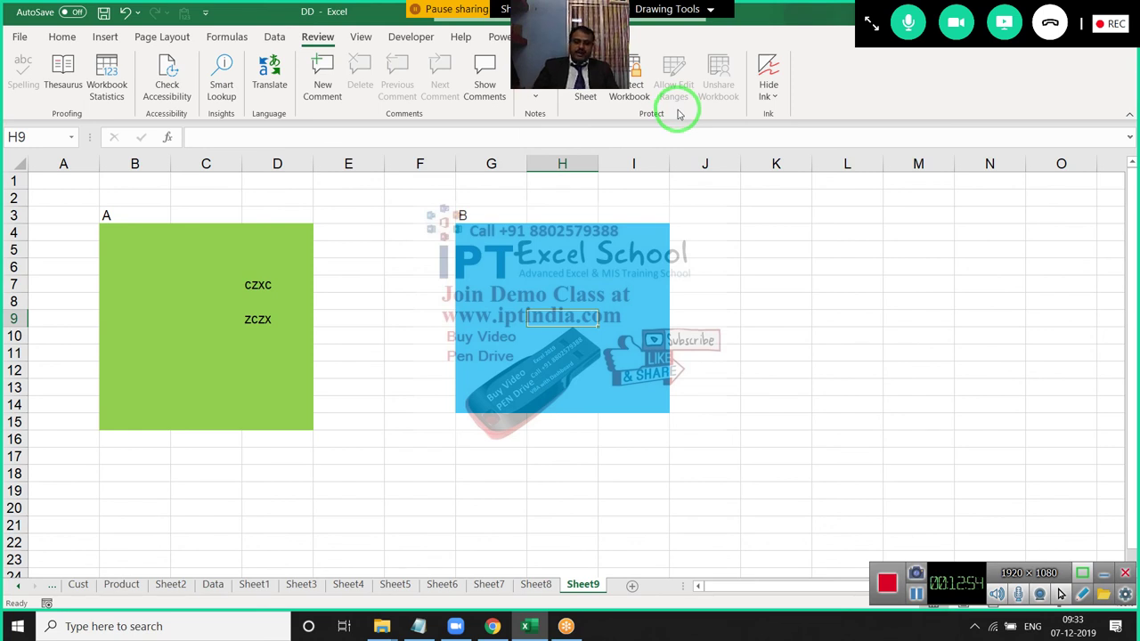
- Inspect Sheet9's tab menu and Protect Workbook settings, then open the File backstage
{"action": "right_click", "coordinate": [574, 585]}
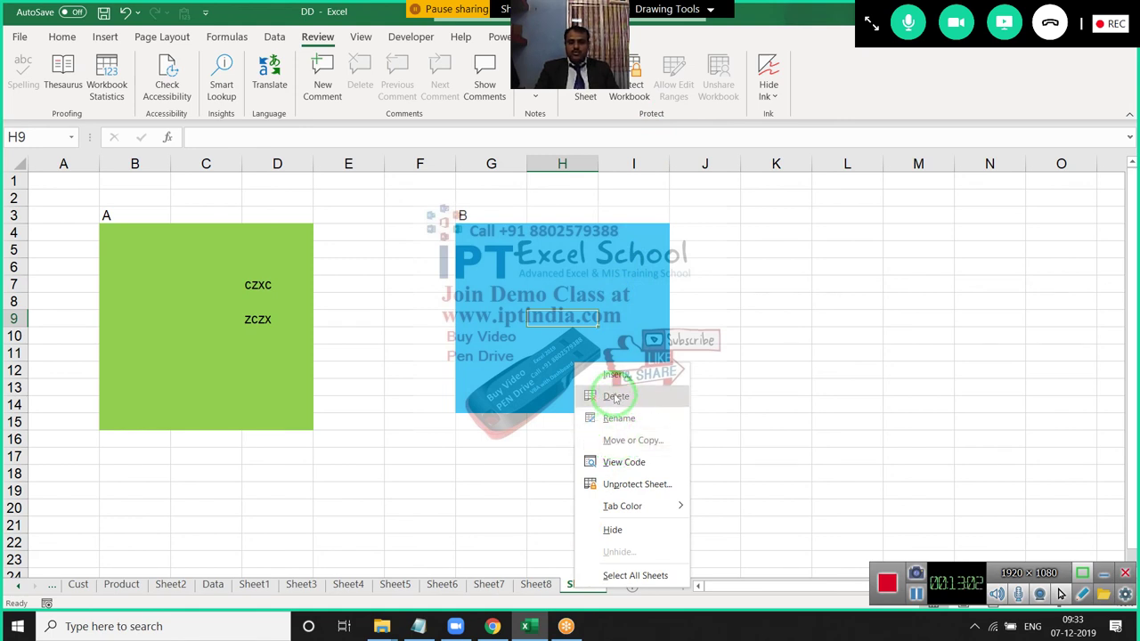
{"action": "left_click", "coordinate": [780, 303]}
{"action": "left_click", "coordinate": [628, 89]}
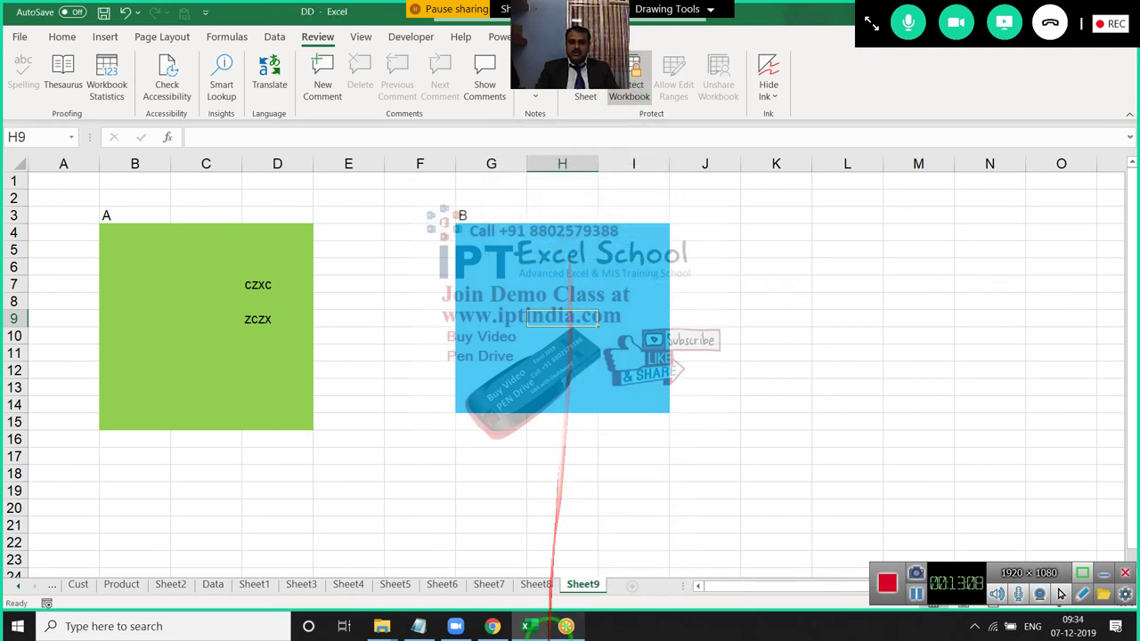
{"action": "right_click", "coordinate": [579, 587]}
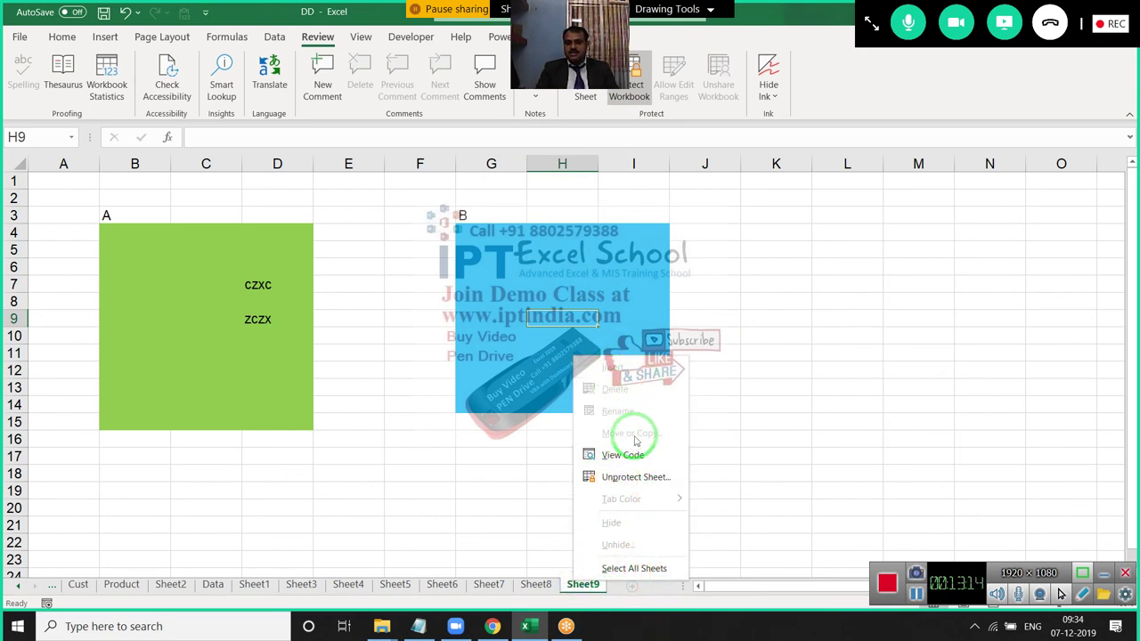
{"action": "left_click", "coordinate": [745, 336]}
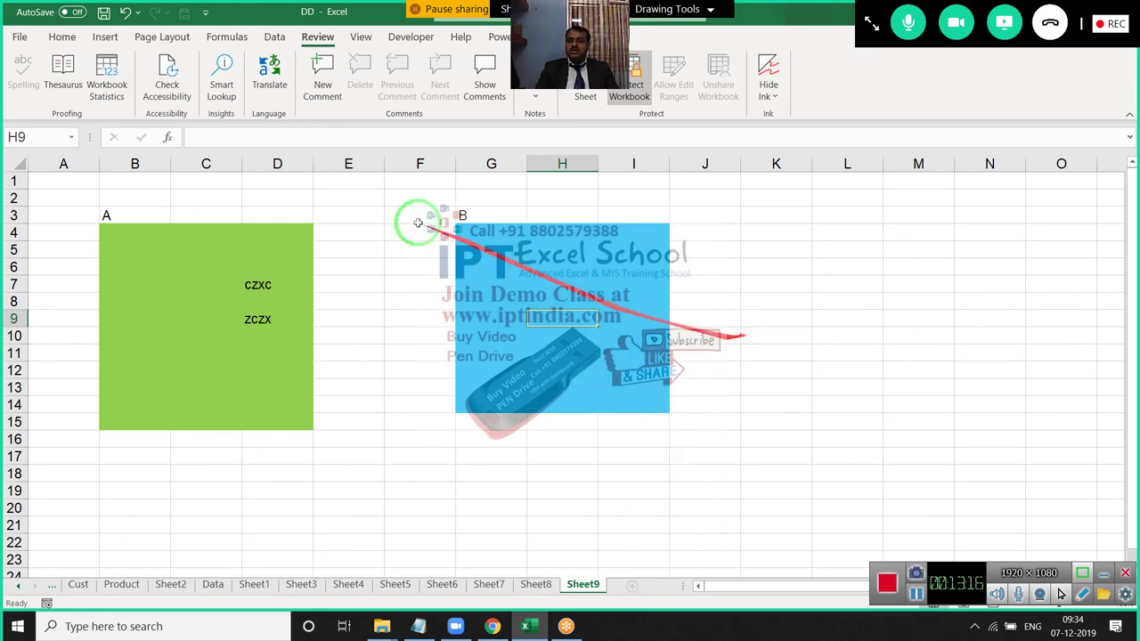
{"action": "left_click", "coordinate": [22, 41]}
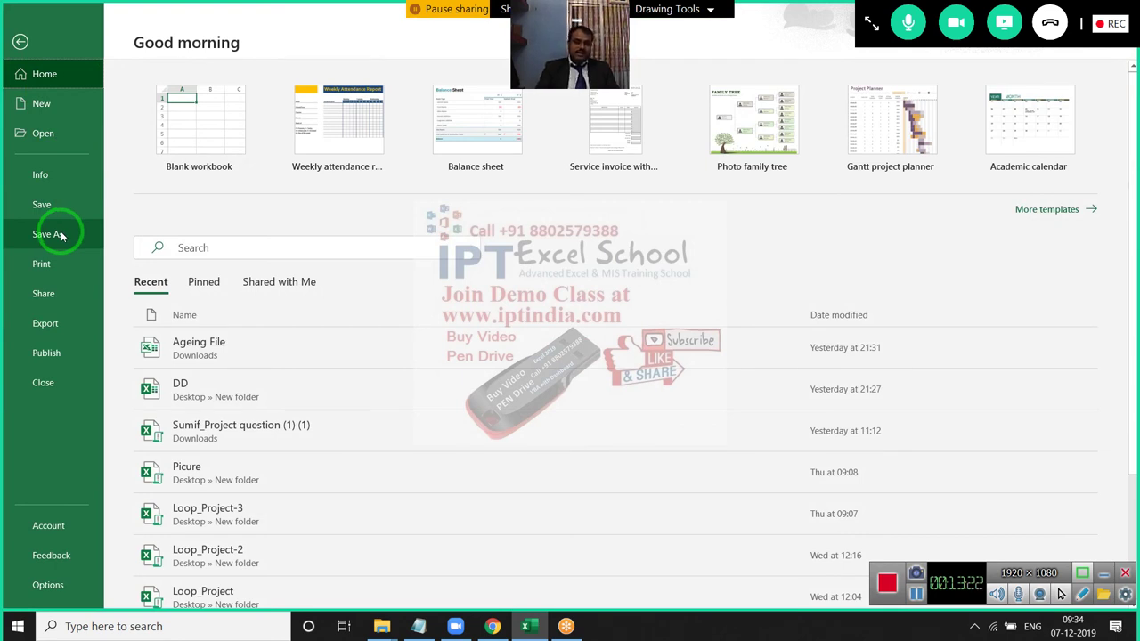
- View the General Options password fields from Save As > Browse, then cancel both dialogs
{"action": "left_click", "coordinate": [60, 233]}
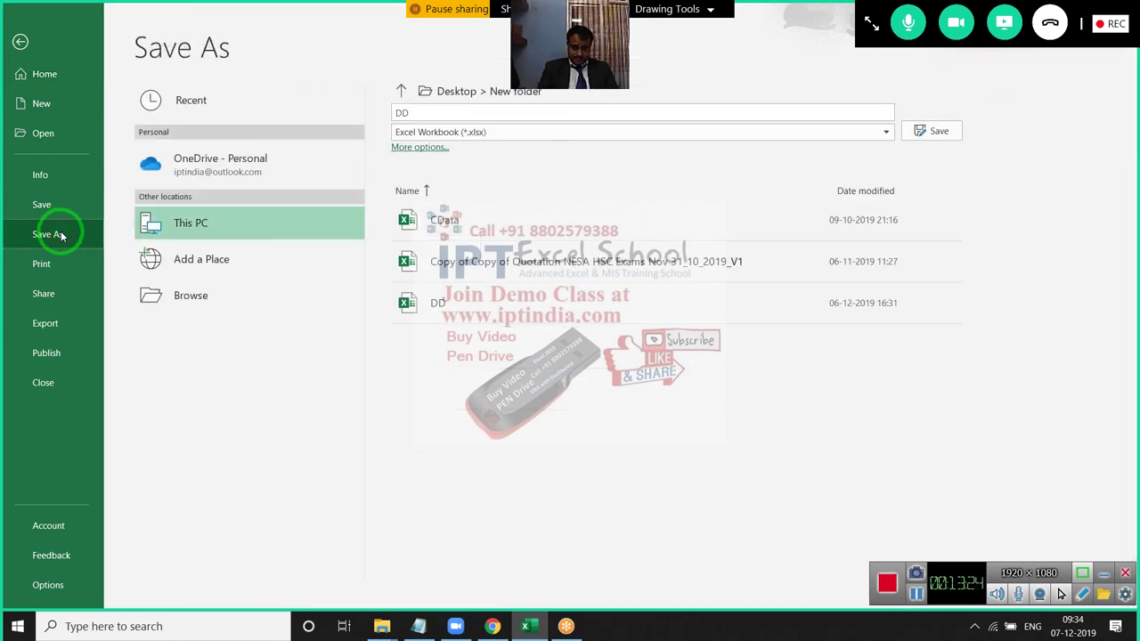
{"action": "left_click", "coordinate": [164, 307]}
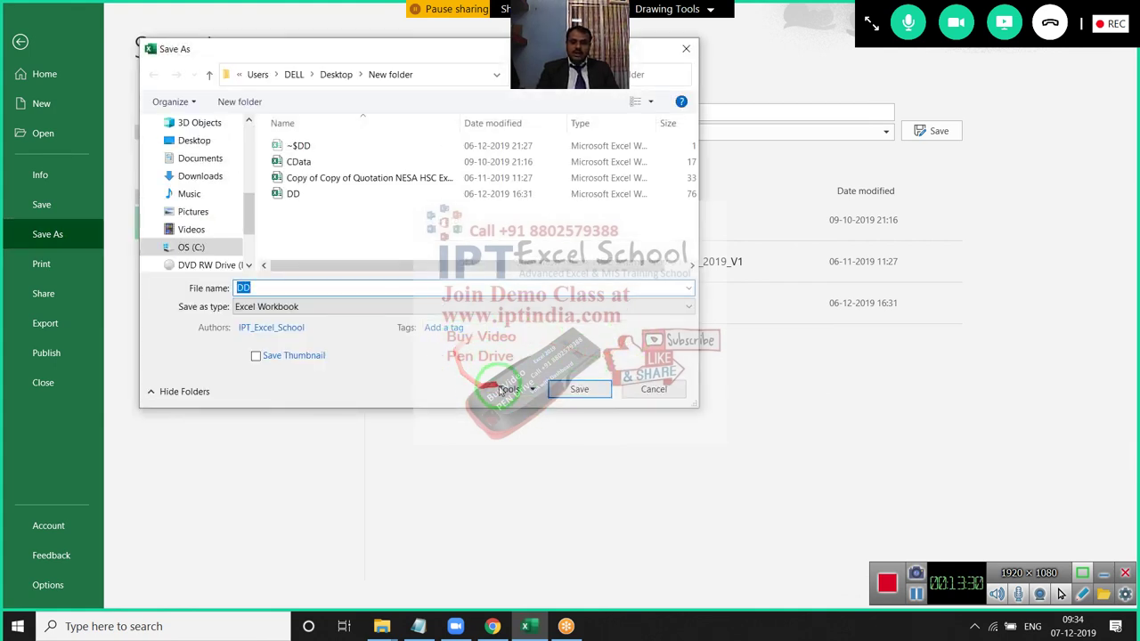
{"action": "left_click", "coordinate": [511, 389]}
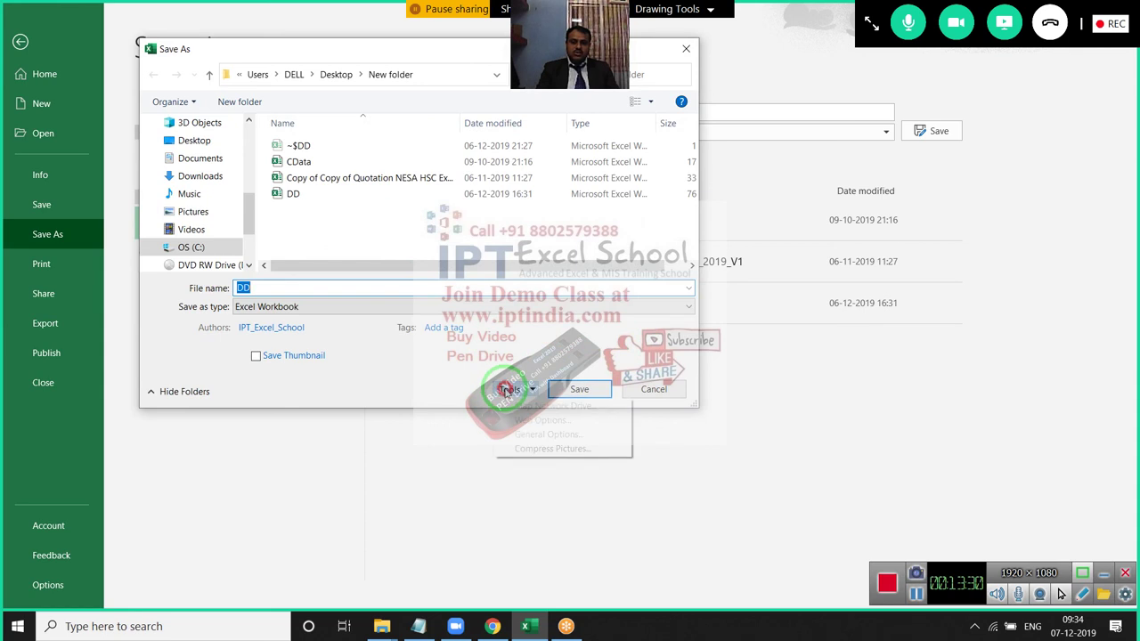
{"action": "left_click", "coordinate": [538, 435]}
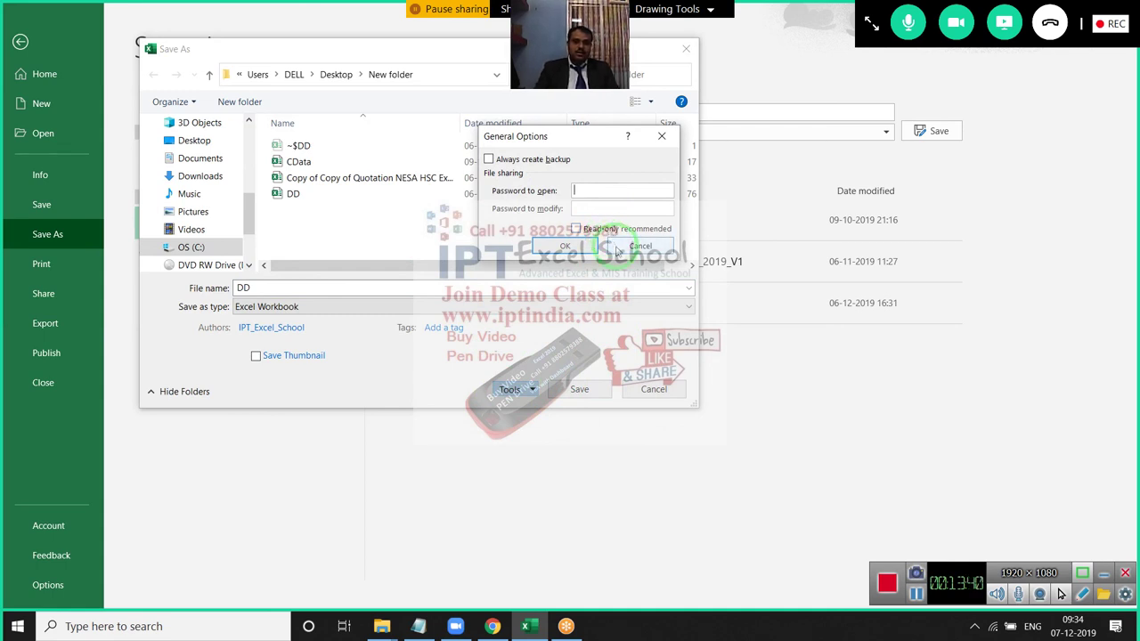
{"action": "left_click", "coordinate": [617, 248]}
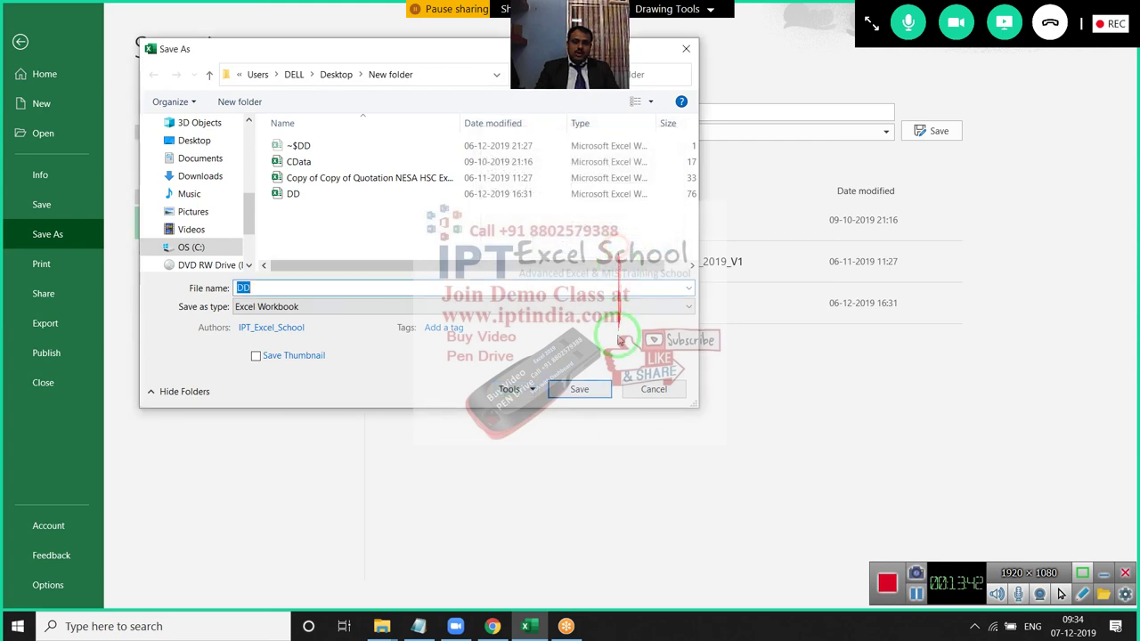
{"action": "left_click", "coordinate": [641, 390]}
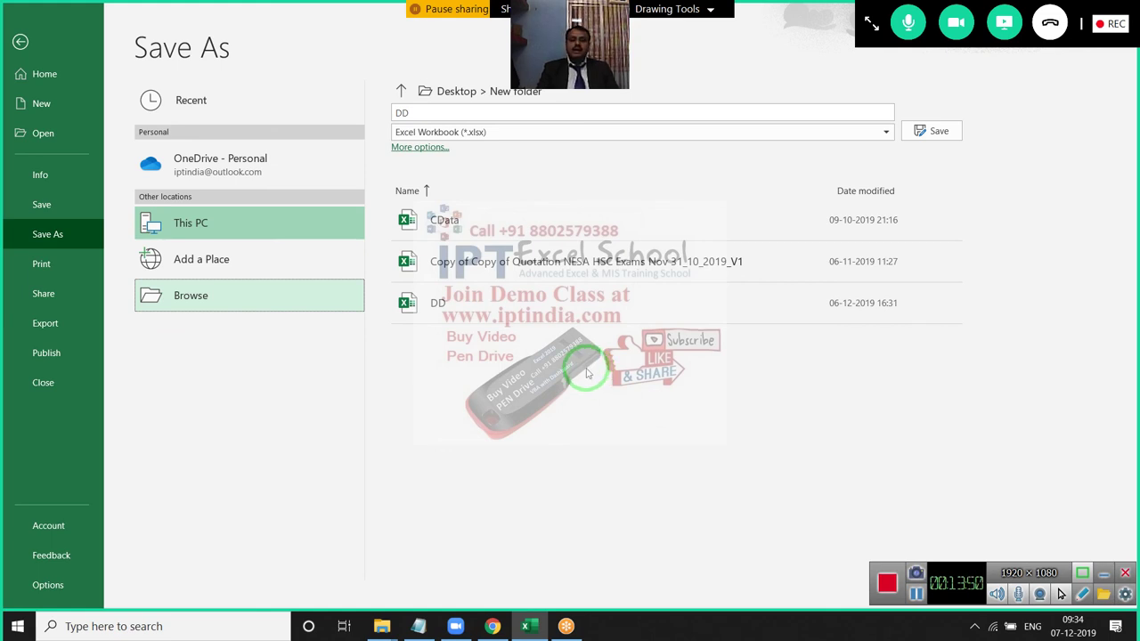
- Preview Info > Protect Workbook > Encrypt with Password, then cancel without a password
{"action": "left_click", "coordinate": [40, 178]}
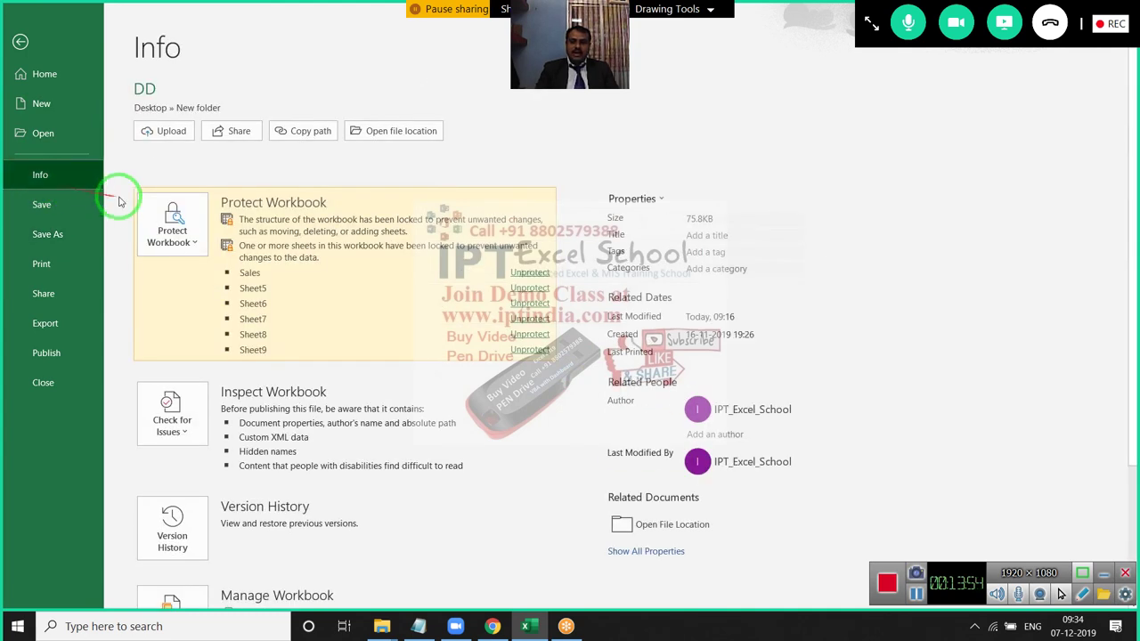
{"action": "left_click", "coordinate": [175, 236]}
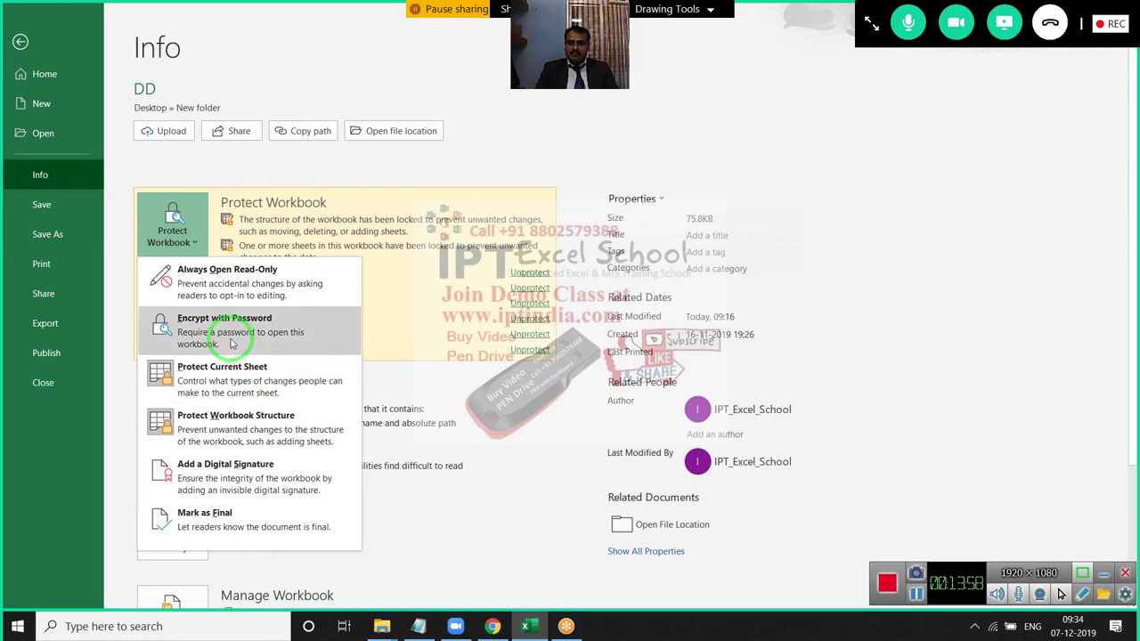
{"action": "left_click", "coordinate": [231, 344]}
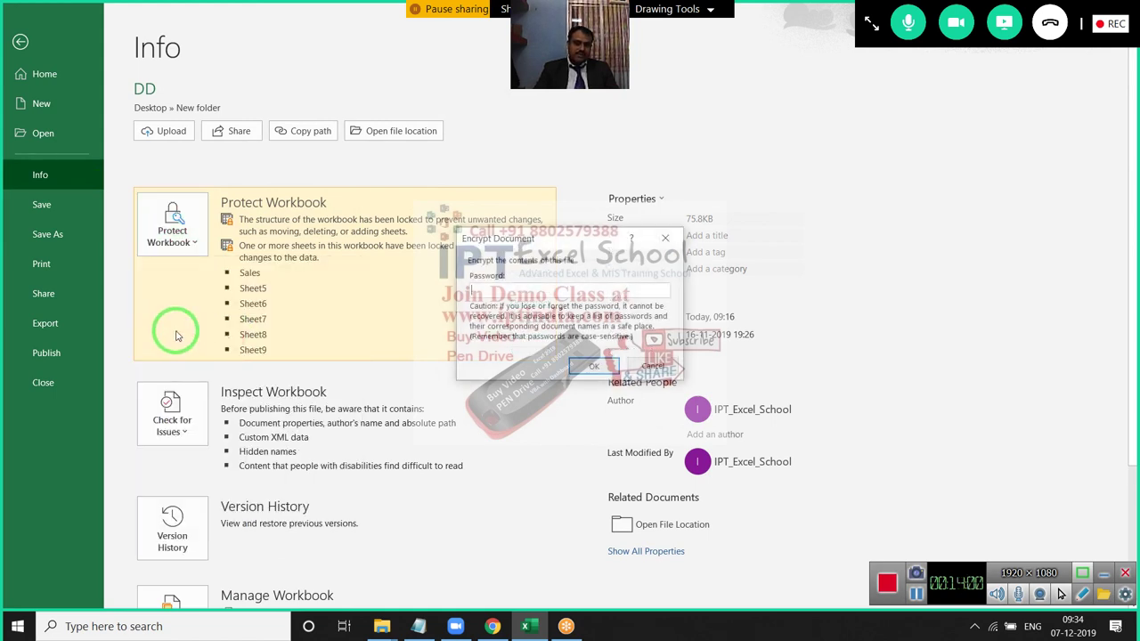
{"action": "left_click_drag", "start_coordinate": [176, 331], "coordinate": [561, 385]}
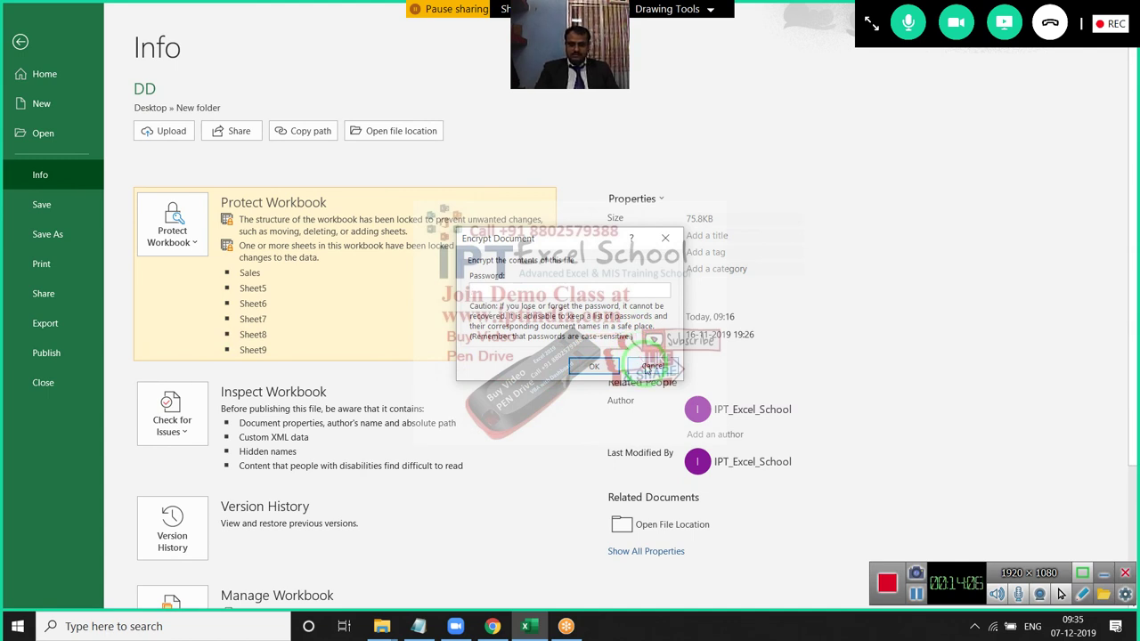
{"action": "left_click", "coordinate": [651, 366]}
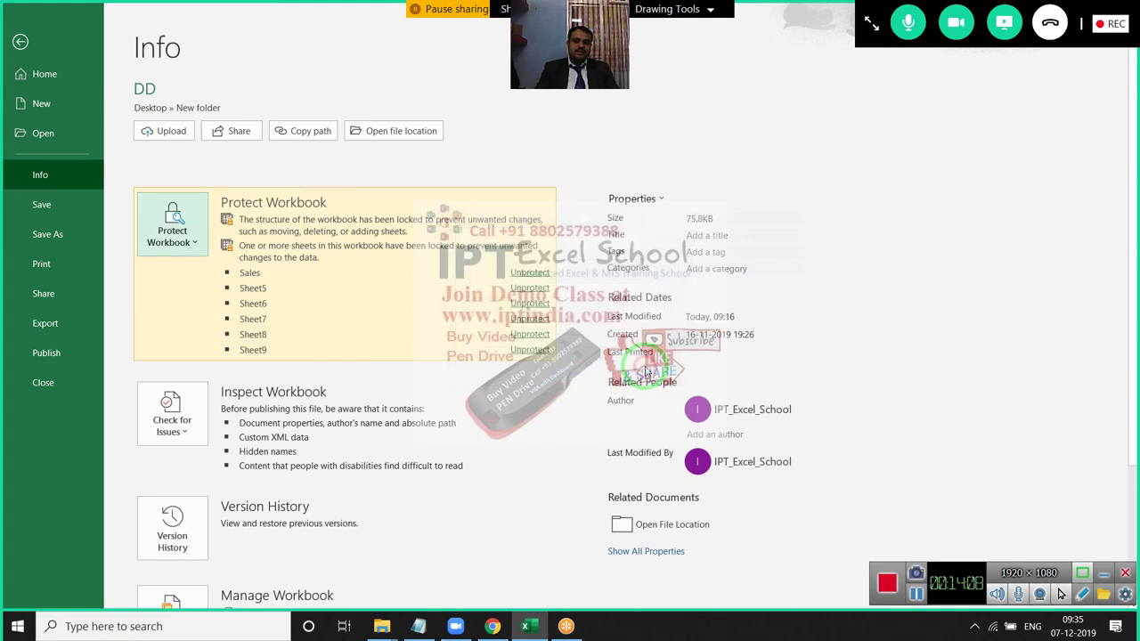